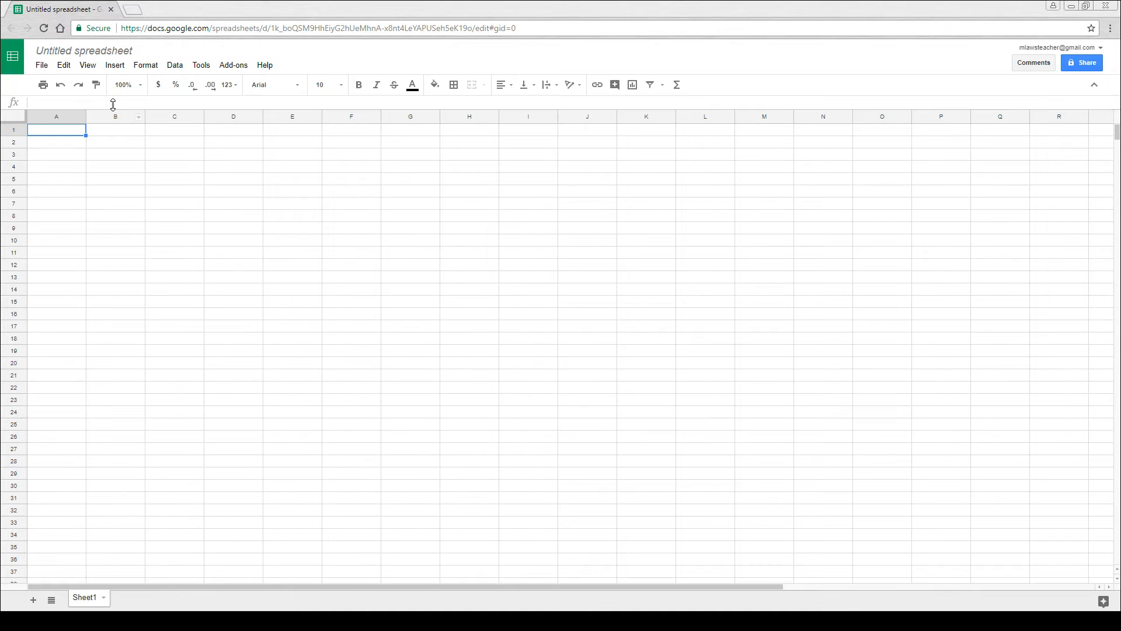
- Rename the untitled spreadsheet as Team Finances
left_click(135, 53)
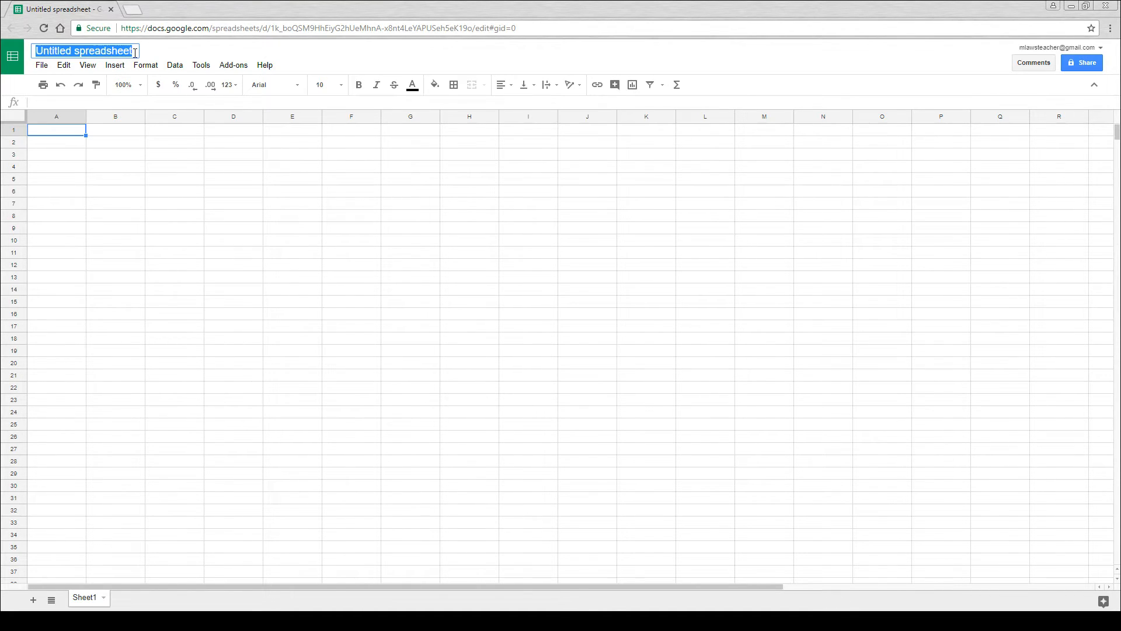
type("Team F")
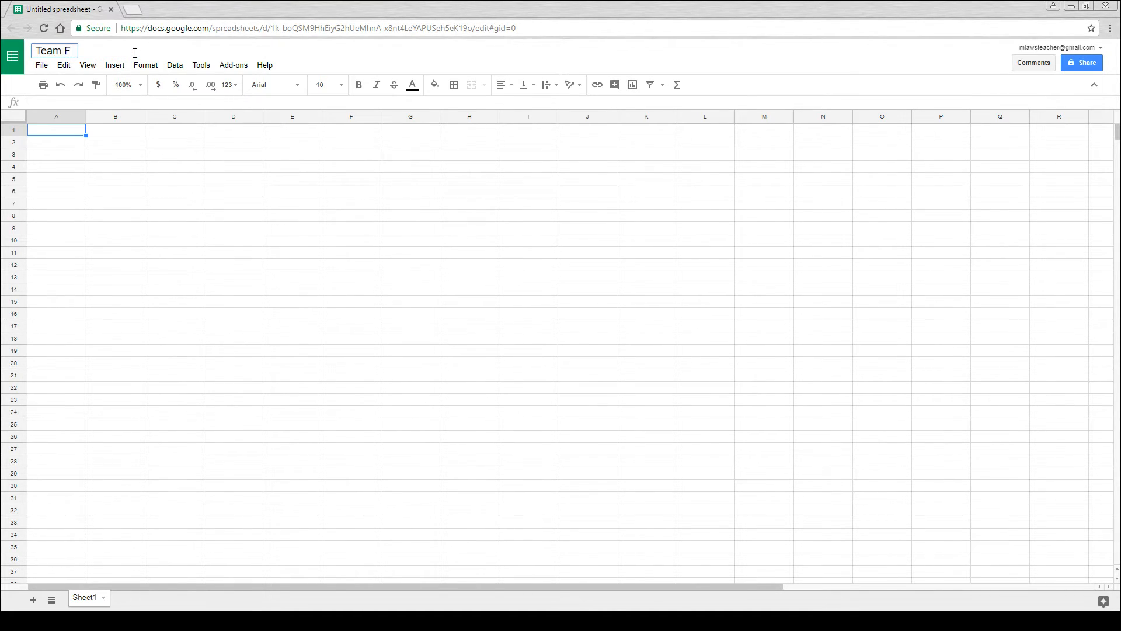
type("inances")
key("Return")
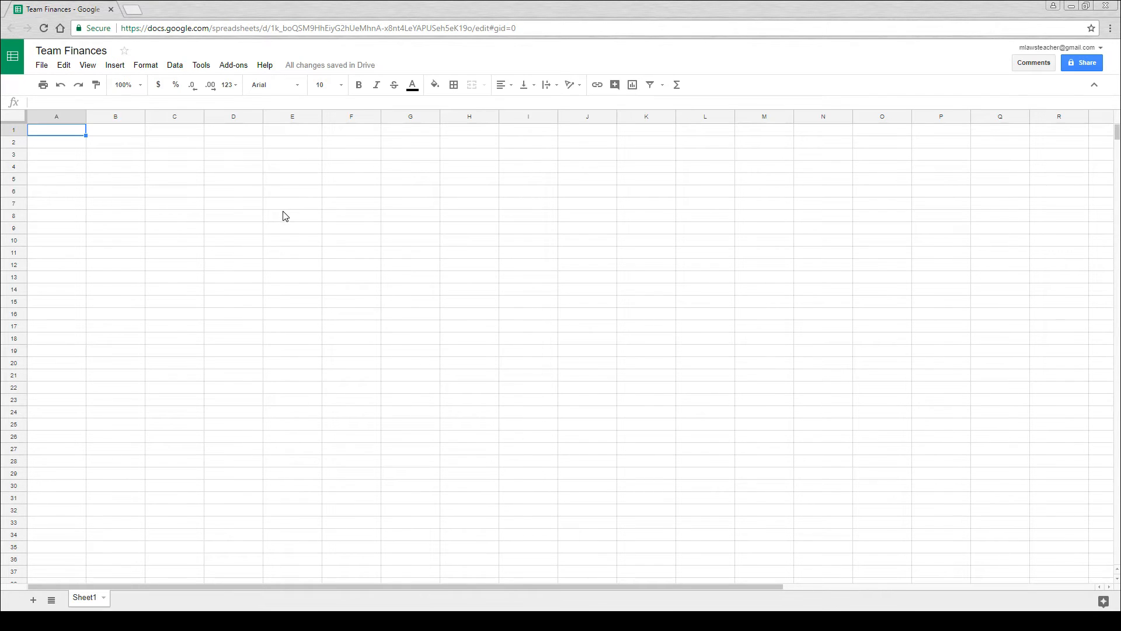
- Enter the column headings Description, Date and Amount in cells A3 to C3
left_click(74, 154)
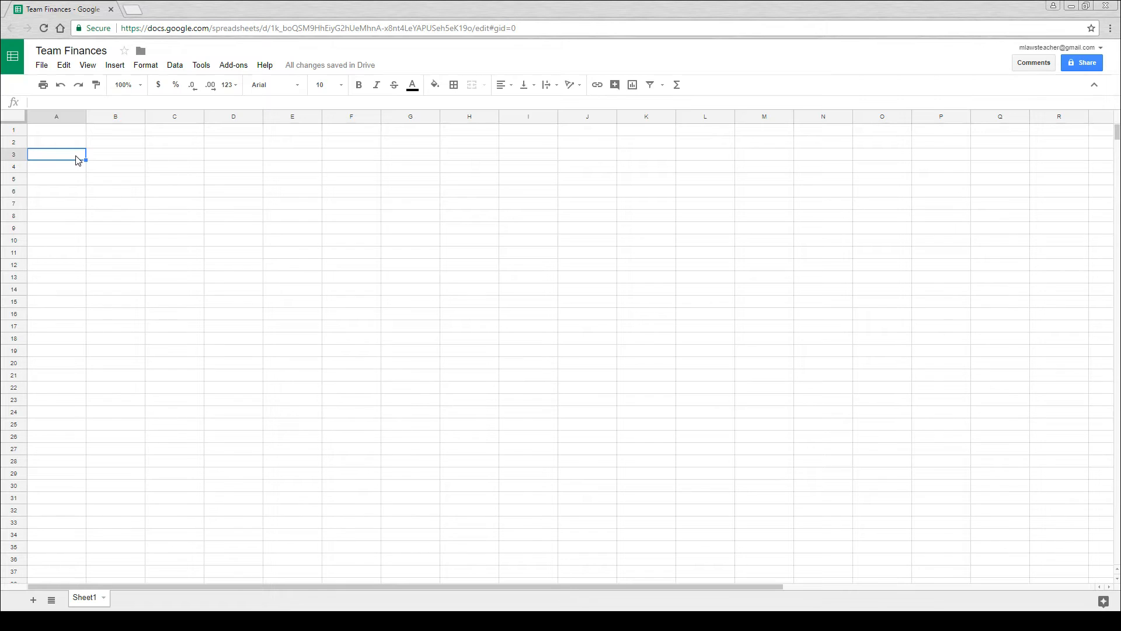
double_click(78, 159)
type("Descr")
type("Description")
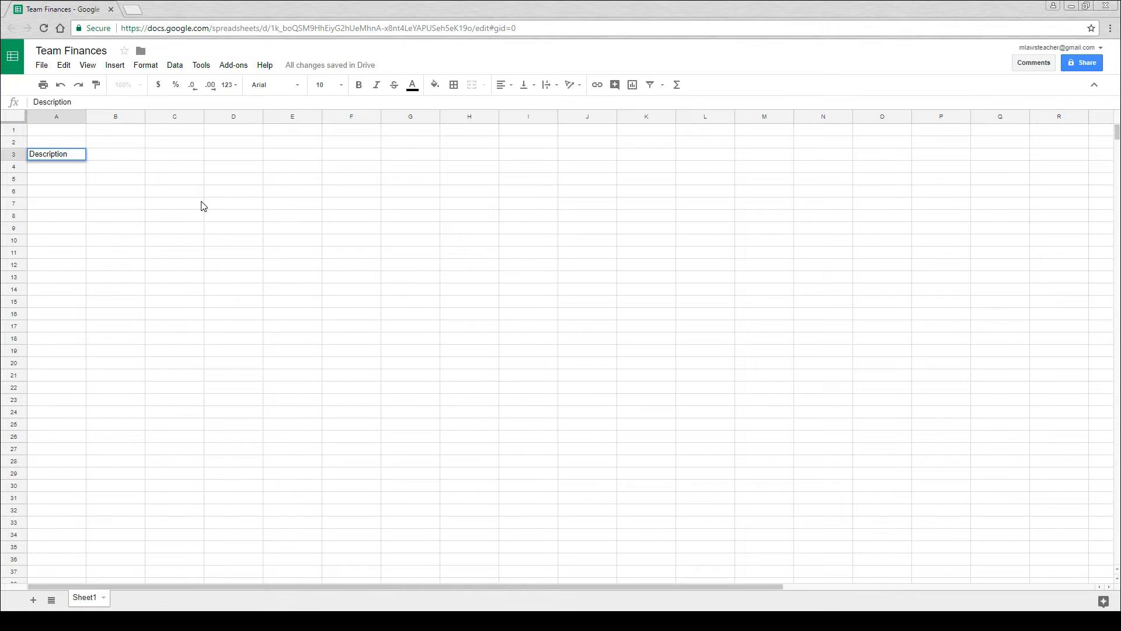
key("Return")
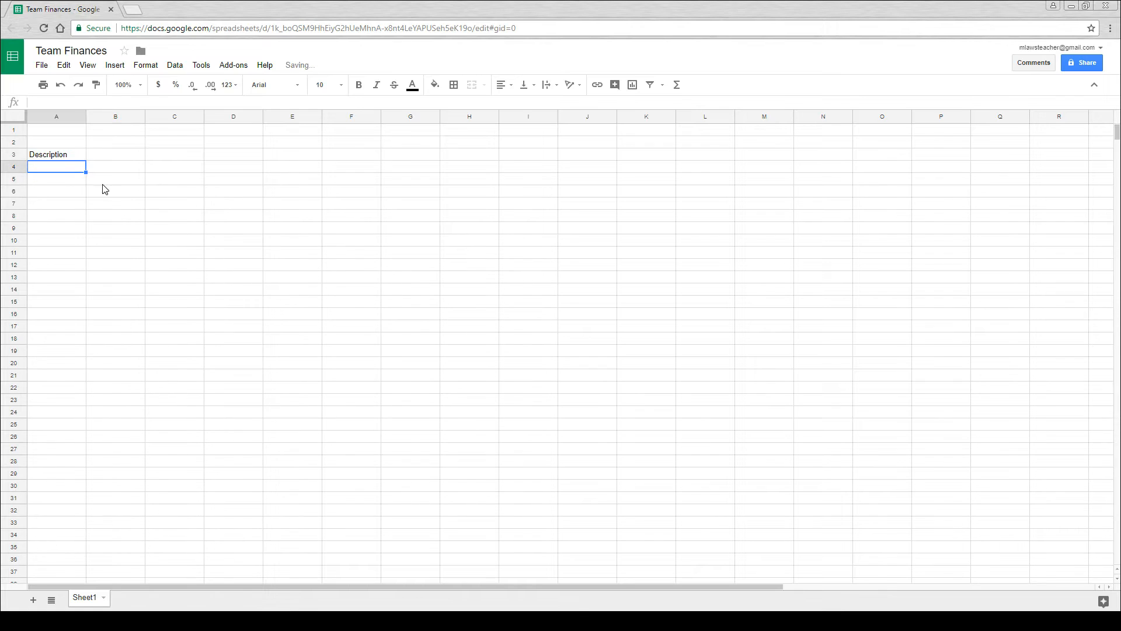
double_click(111, 158)
type("Date")
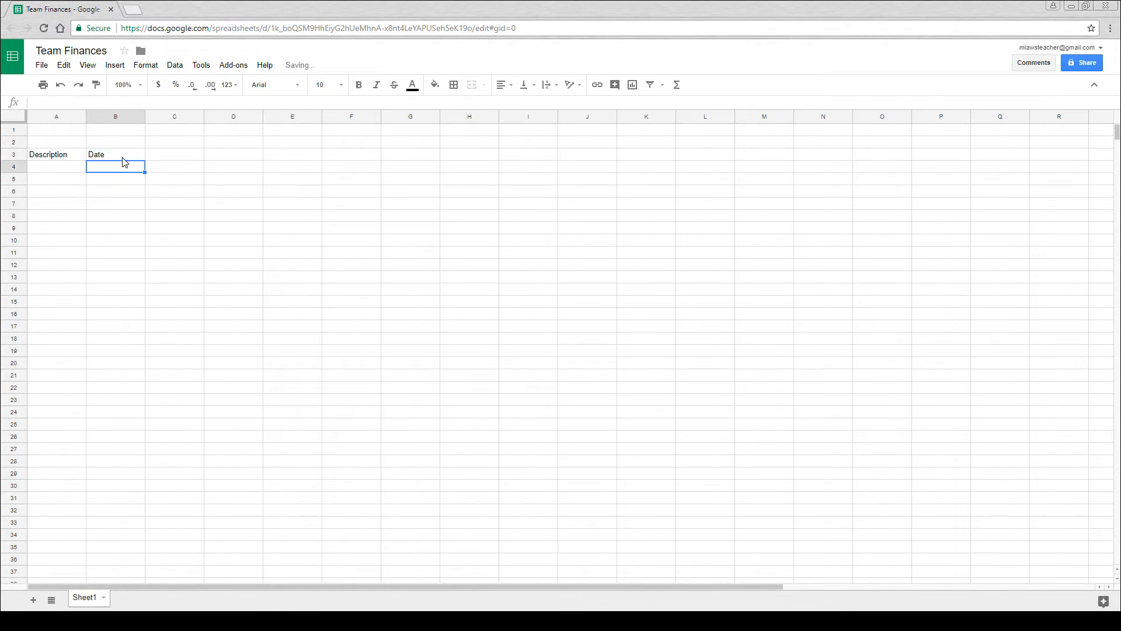
double_click(154, 153)
type("Am")
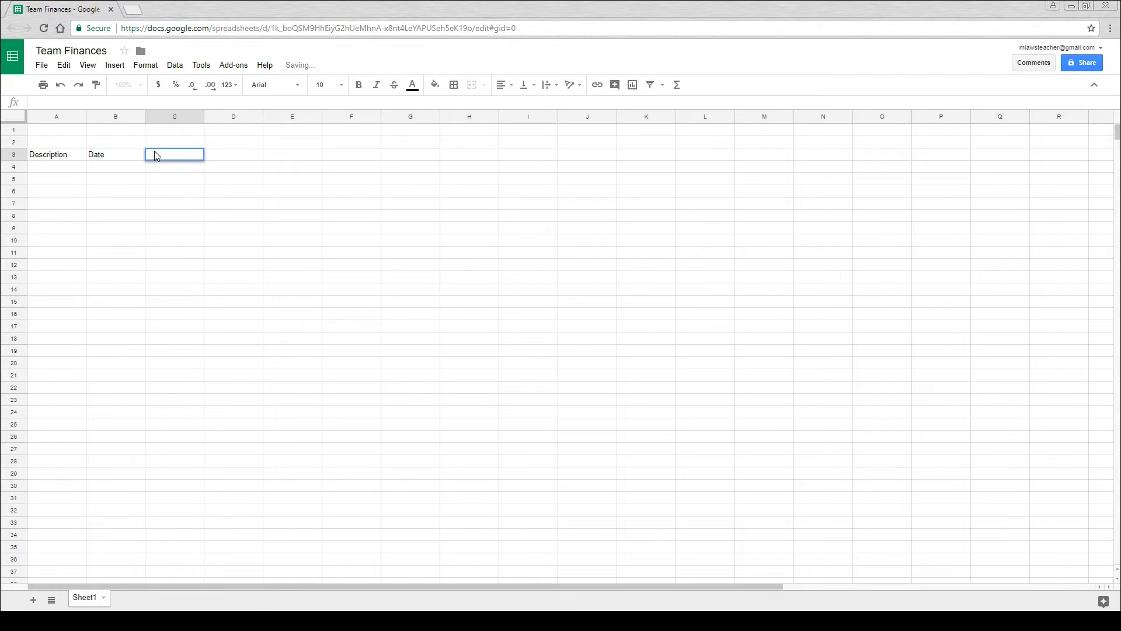
type("ount")
key("Return")
- Add the column headings QTY, Total and Balance in cells D3 to F3
double_click(208, 159)
type("QTY")
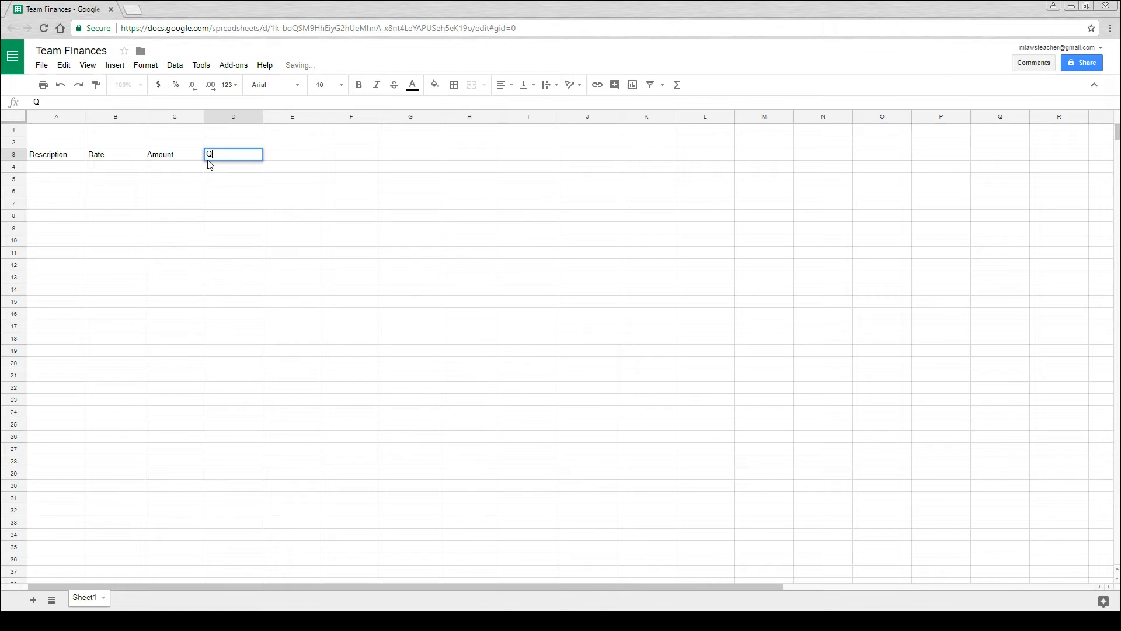
key("Return")
left_click(283, 157)
type("tOAL")
key("BackSpace")
key("BackSpace")
key("BackSpace")
key("BackSpace")
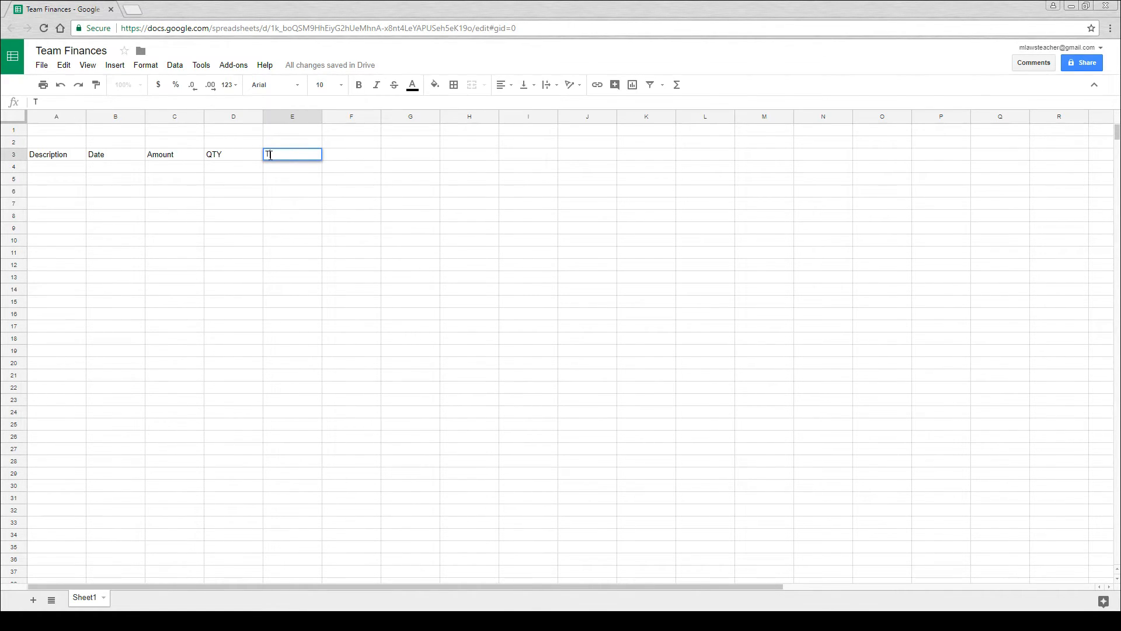
type("Total")
key("Return")
double_click(375, 165)
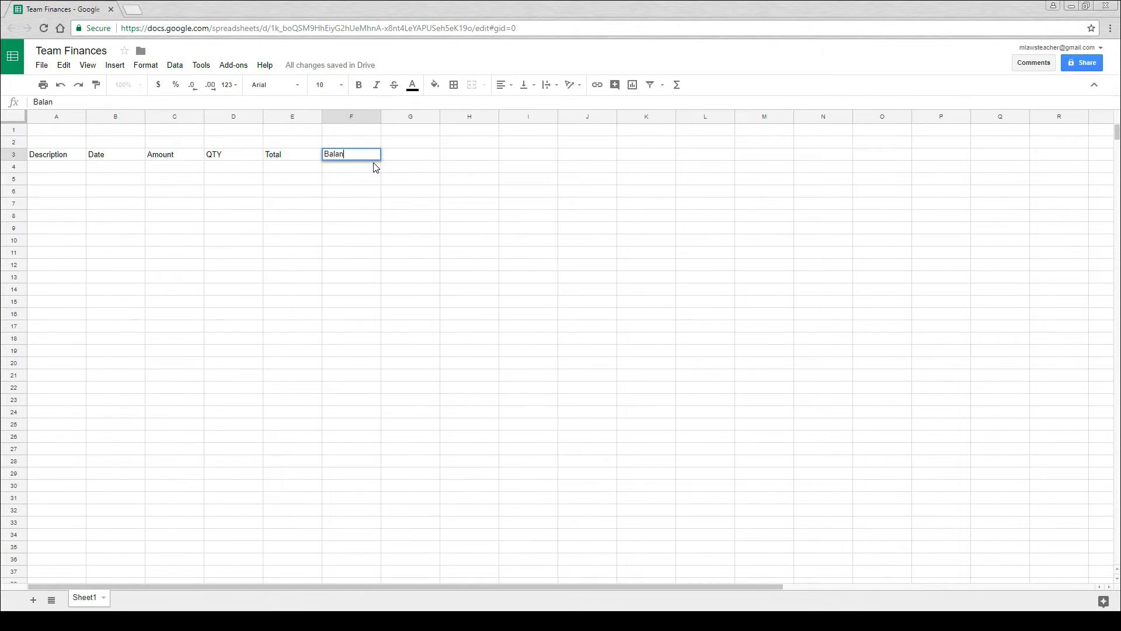
key("Return")
- Copy the six headings in A3:F3 and paste them starting at H3, leaving column G empty
left_click_drag(358, 156, 73, 157)
key("ctrl+c")
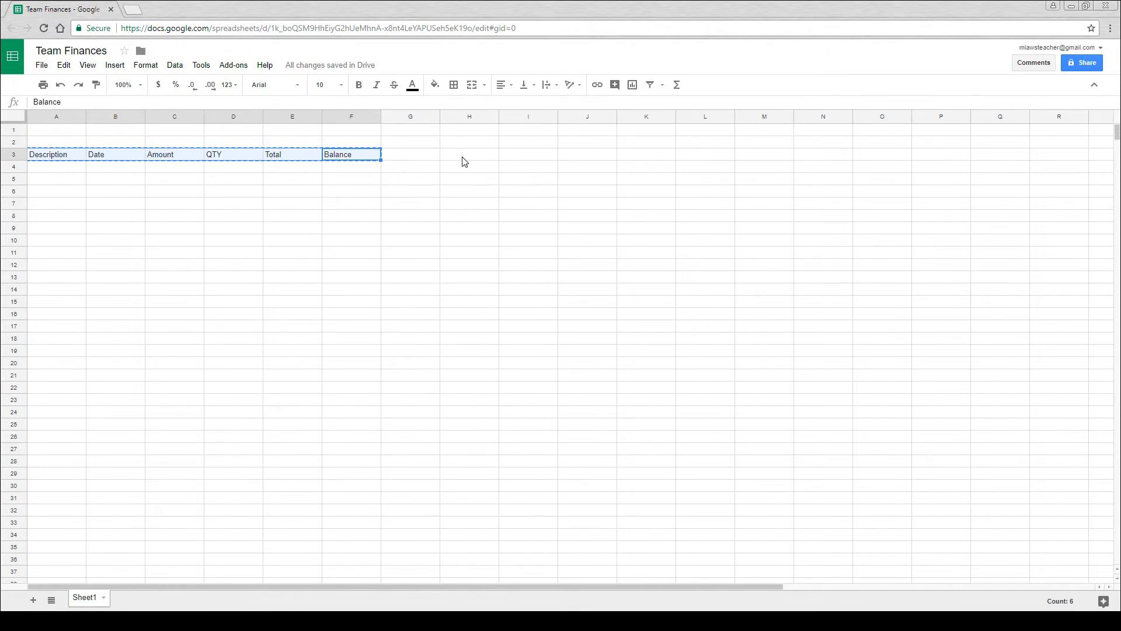
left_click(469, 154)
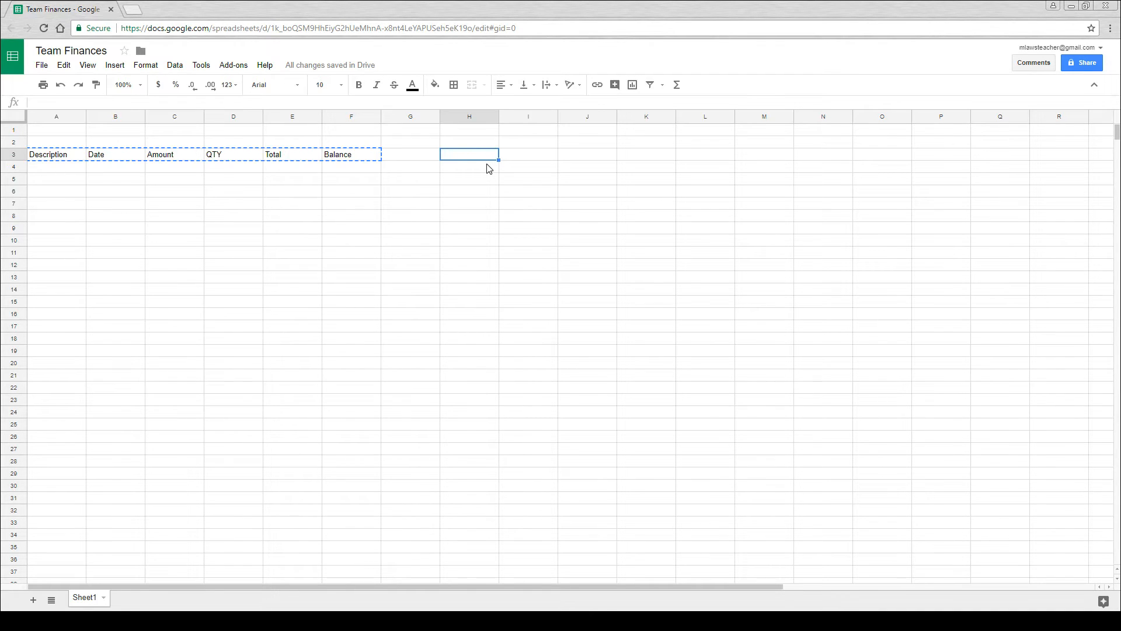
key("ctrl+v")
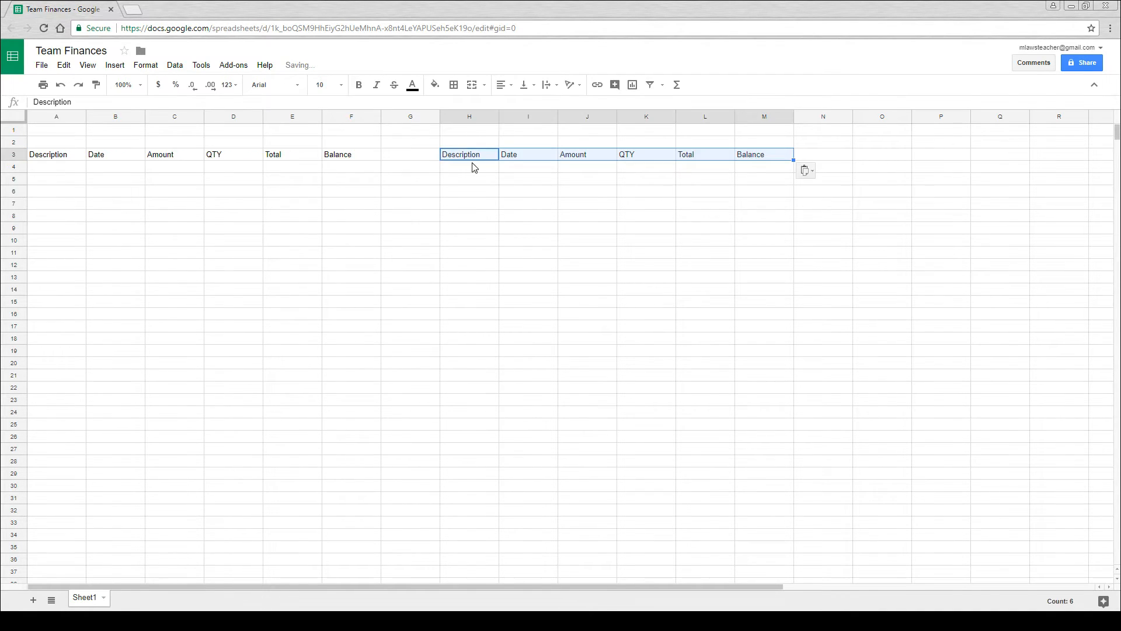
left_click(410, 157)
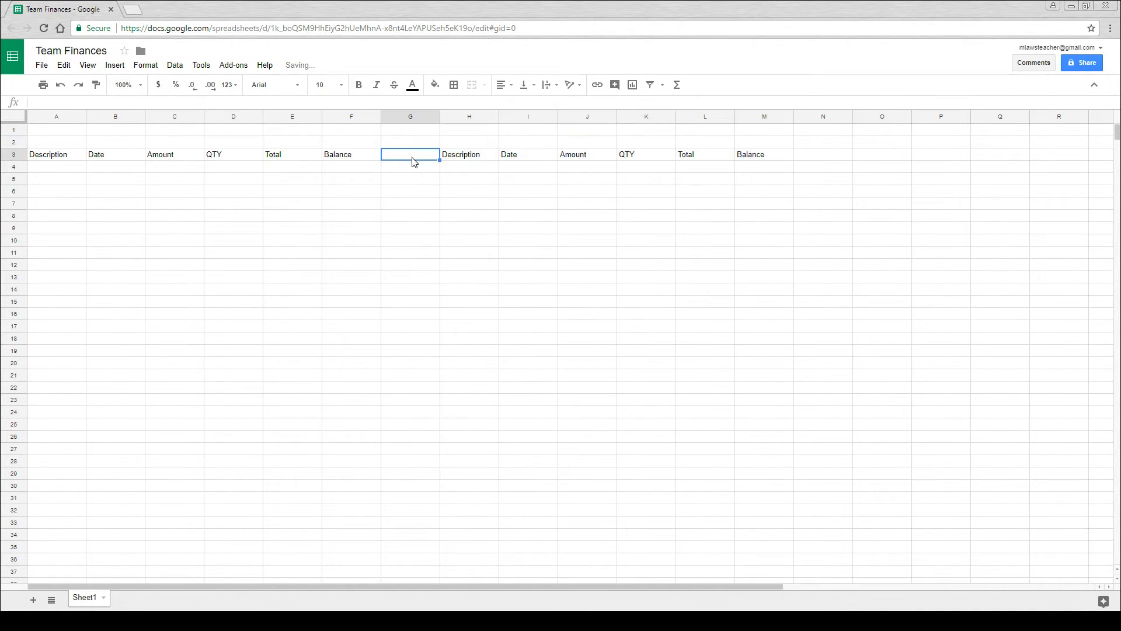
- Widen both Description columns, A and H, and narrow both QTY columns, D and K
left_click(88, 116)
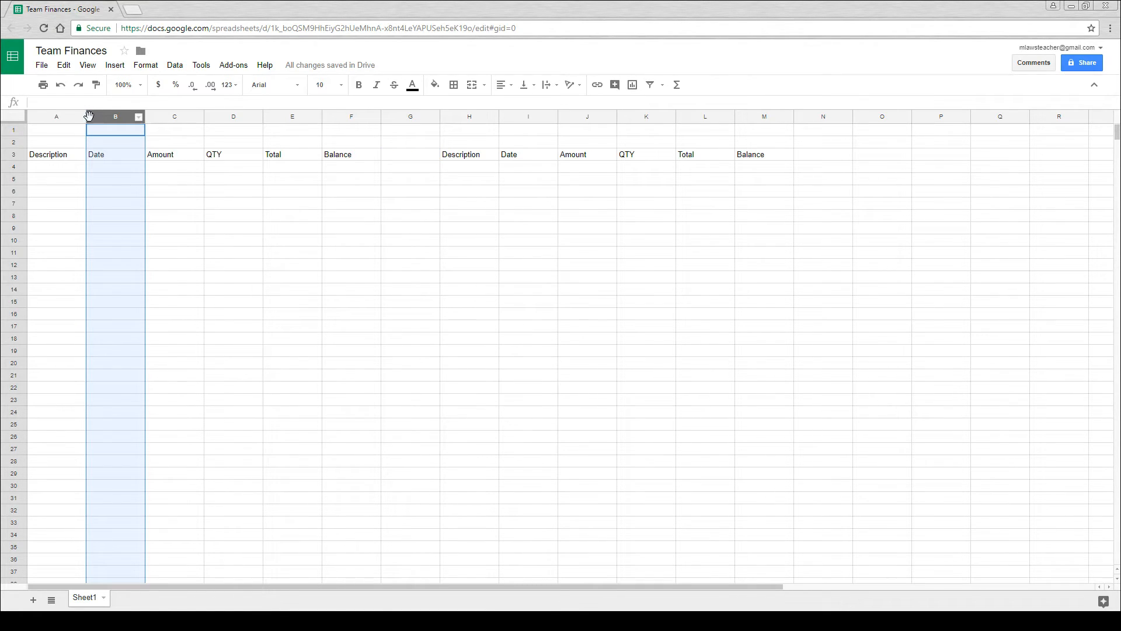
left_click_drag(85, 117, 136, 119)
left_click_drag(550, 120, 599, 119)
left_click_drag(773, 120, 755, 119)
left_click_drag(309, 121, 295, 118)
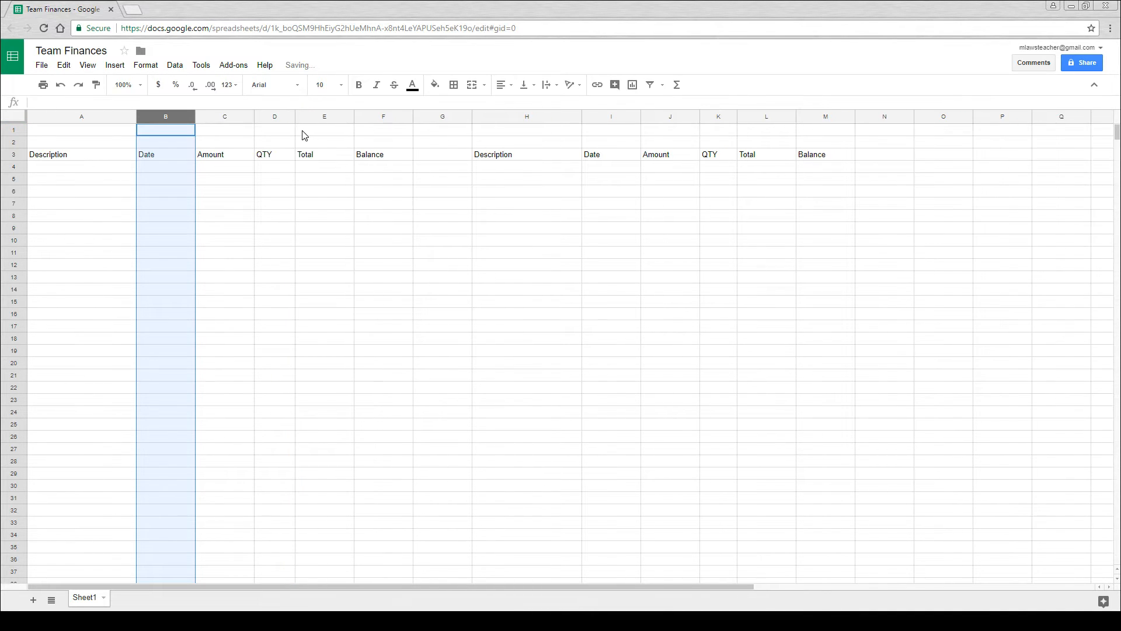
- Merge cells A1:F1 above the first set of headings and H1:M1 above the second set
left_click(81, 156)
left_click_drag(124, 133, 403, 134)
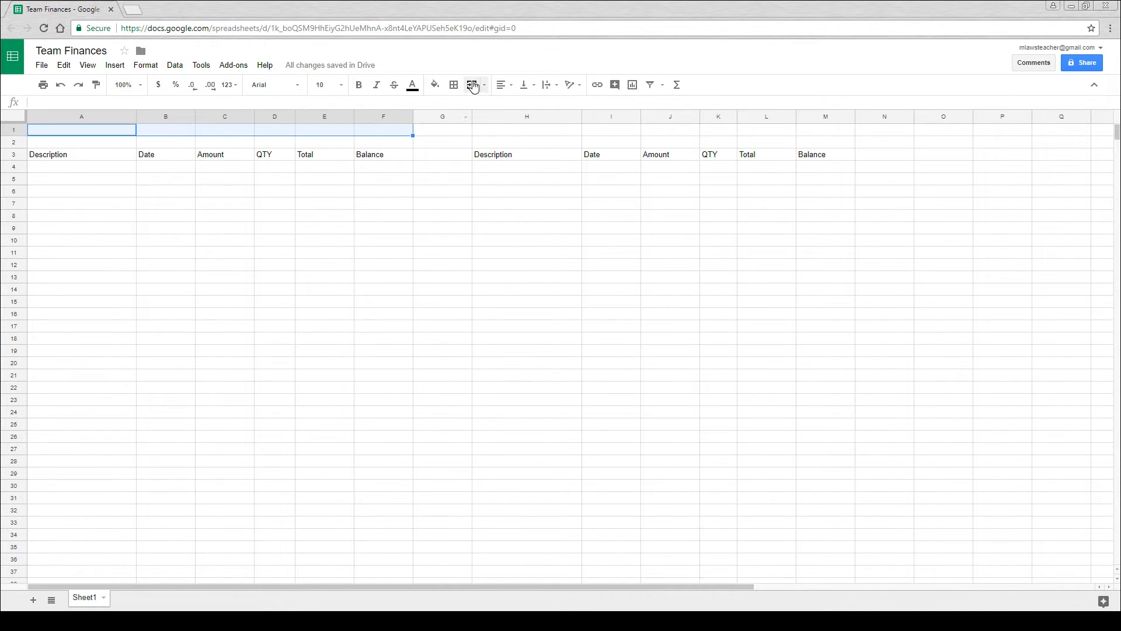
left_click(472, 85)
left_click_drag(508, 134, 803, 133)
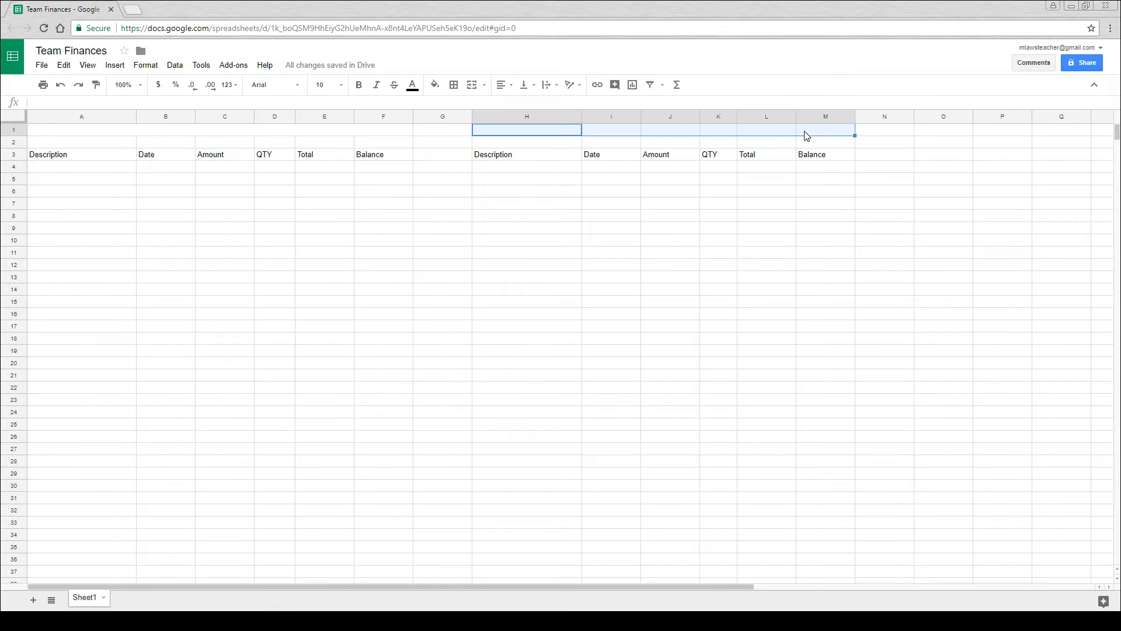
left_click(472, 86)
- Title the merged cell A1 Expenses and the merged cell H1 Income
double_click(270, 132)
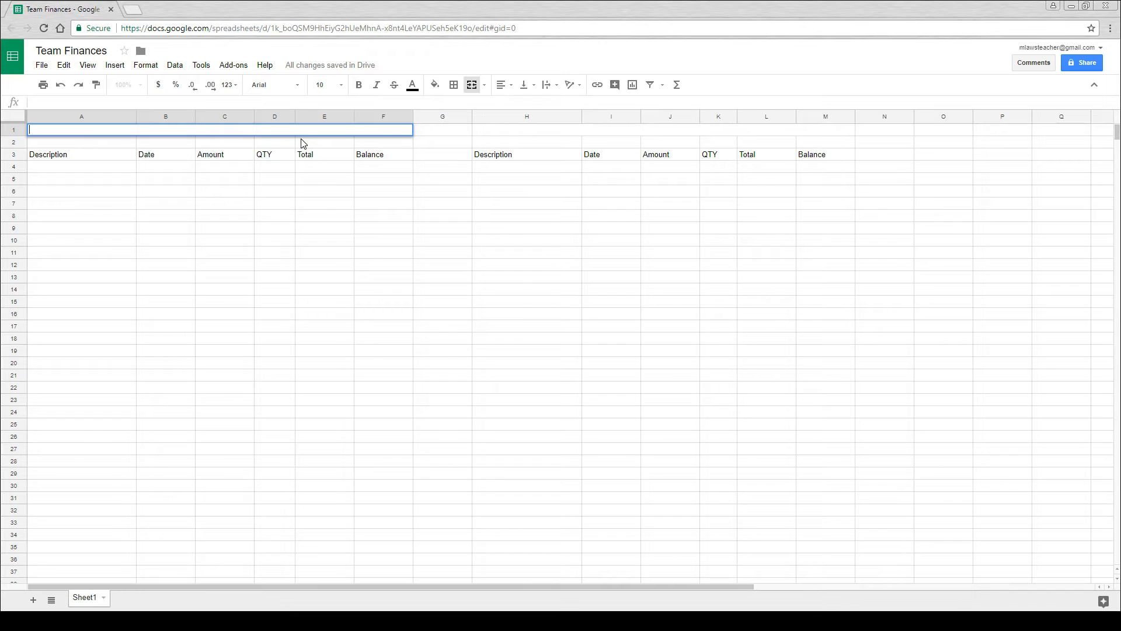
type("Expenses")
key("Return")
left_click(616, 130)
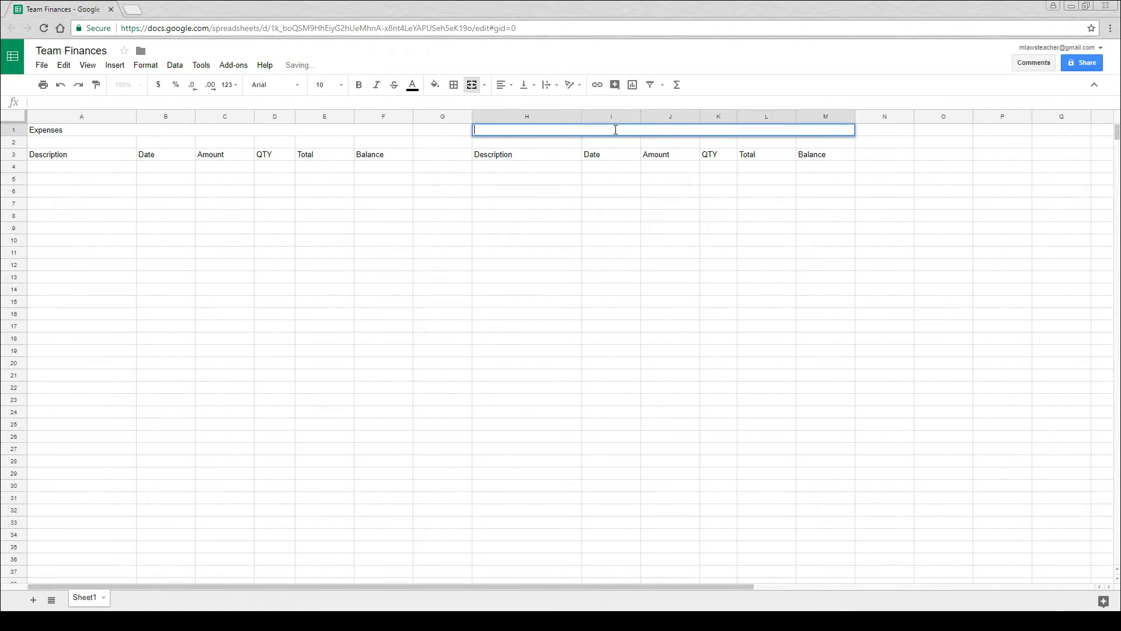
type("Income")
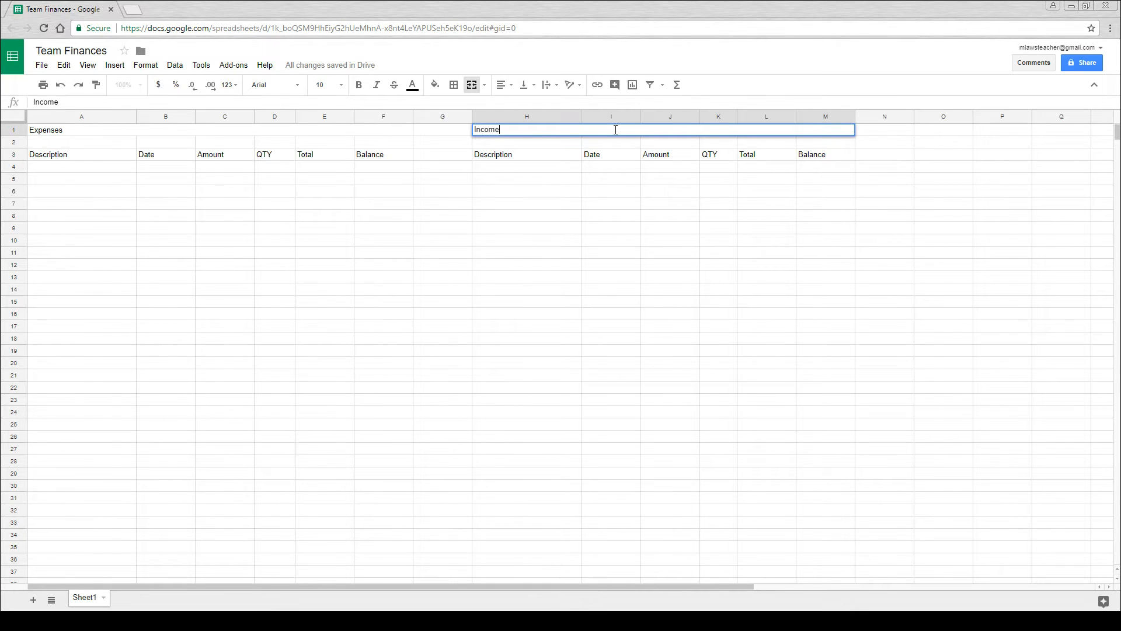
key("Return")
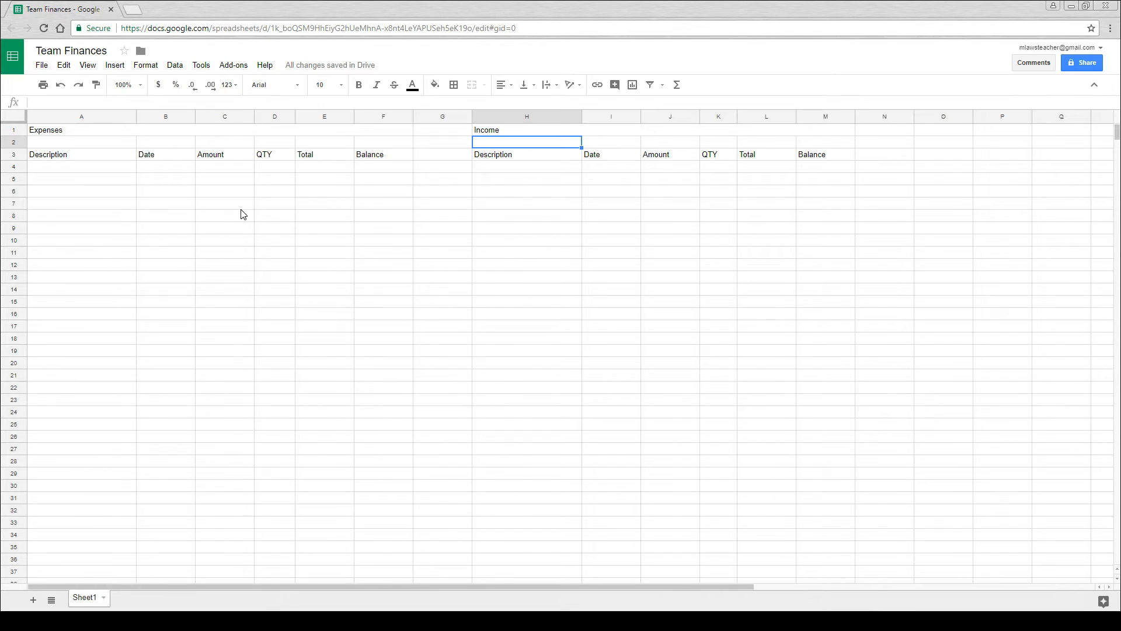
- List Entry Fees, Flights and Accommodation as expense descriptions in cells A4 to A6
left_click(79, 168)
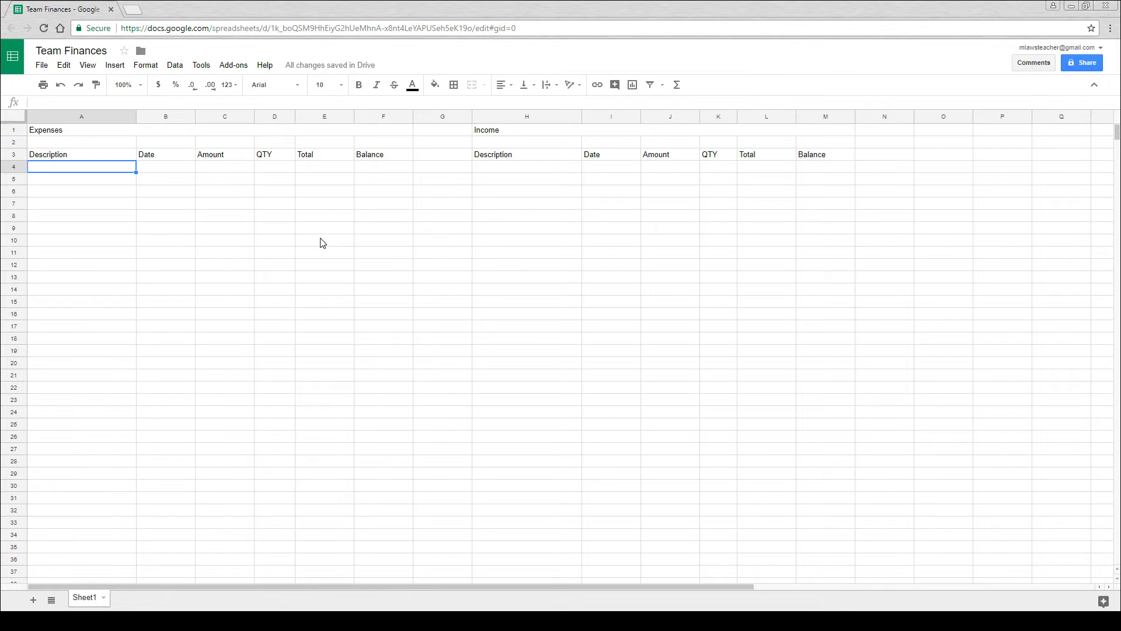
type("Entry Fees")
key("Return")
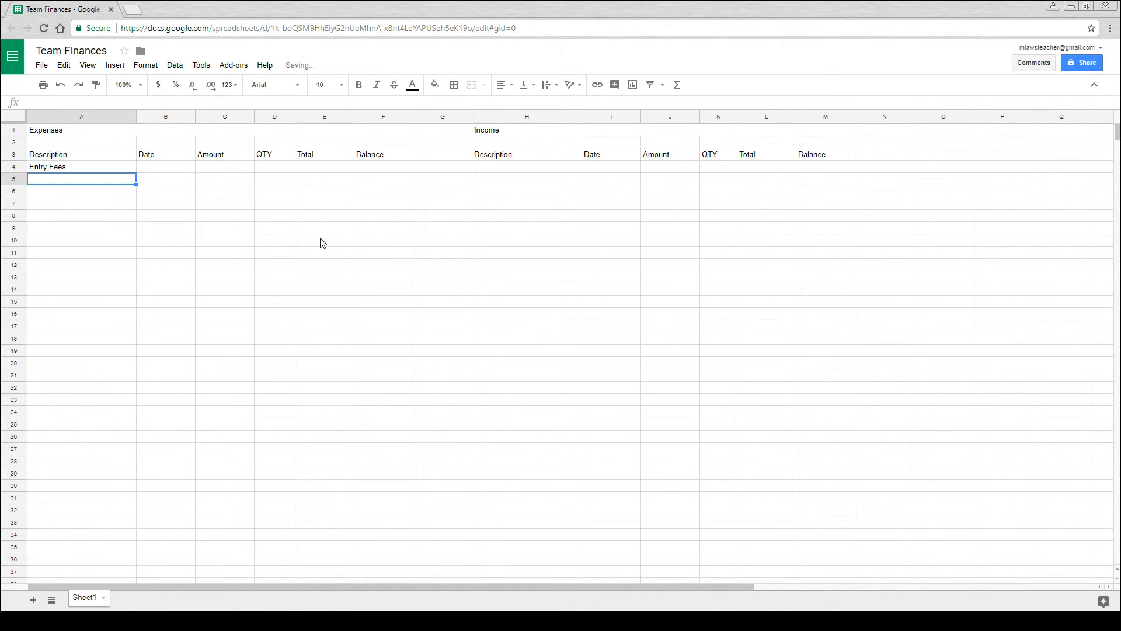
type("Flights")
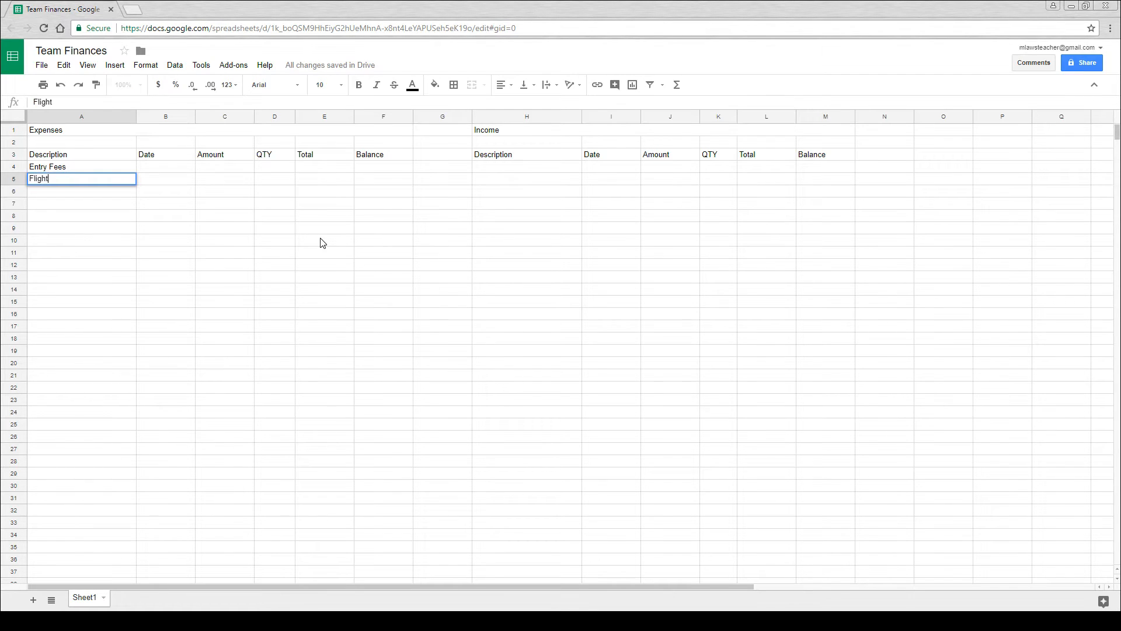
key("Return")
type("Accommoda")
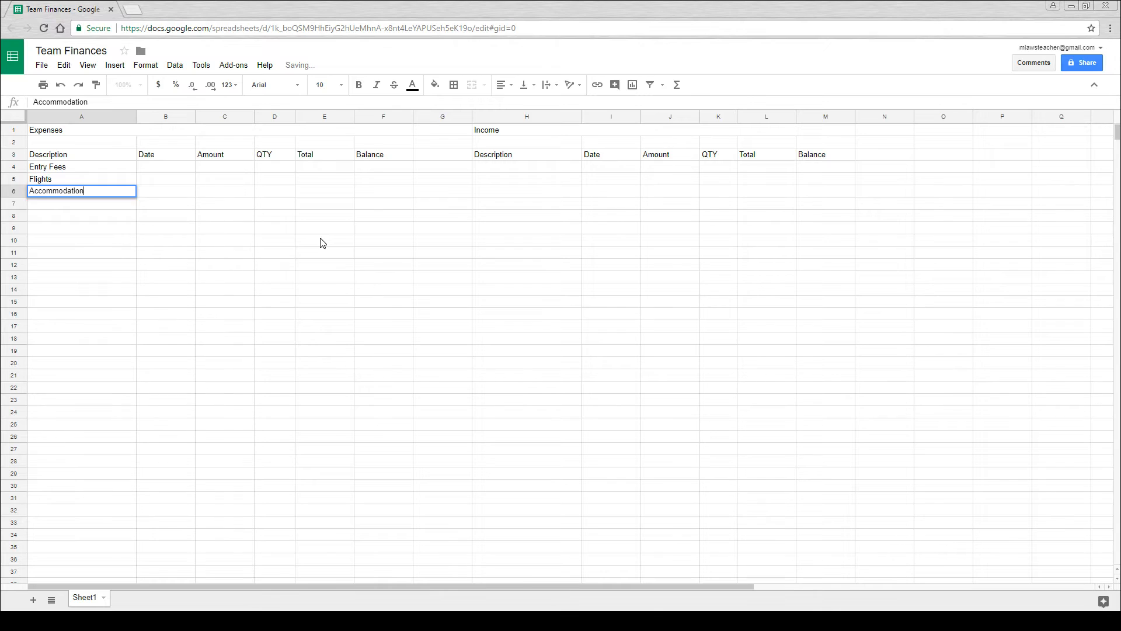
type("tion")
key("Return")
- Add Uniforms, Graphics, Materials and Watches to the expense descriptions in cells A7 to A10
double_click(46, 209)
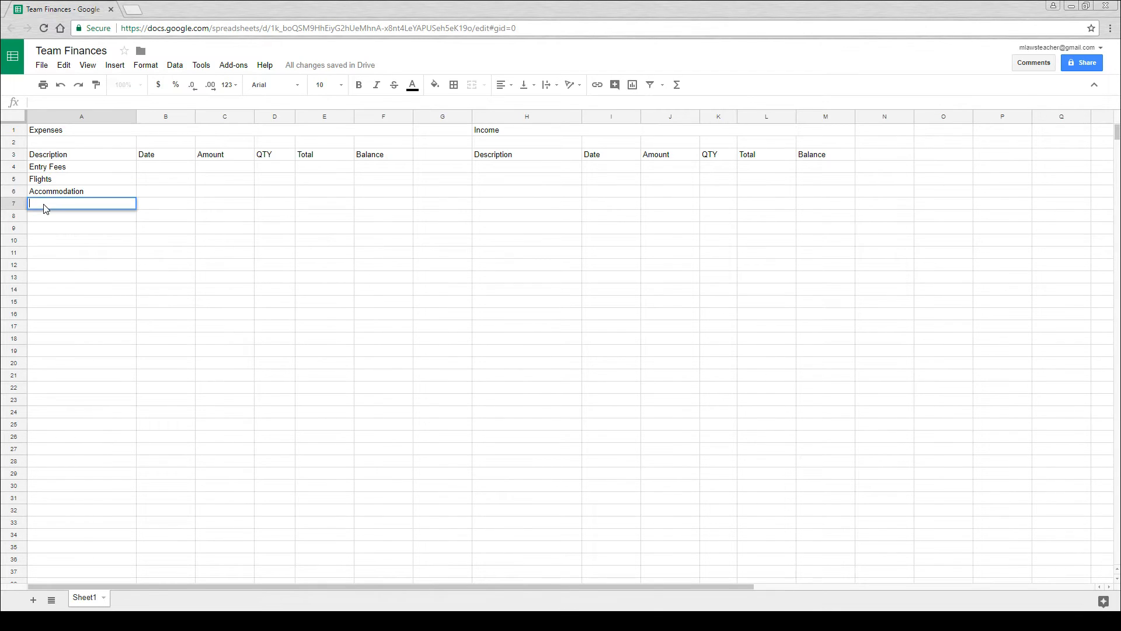
type("Uniforms")
key("Return")
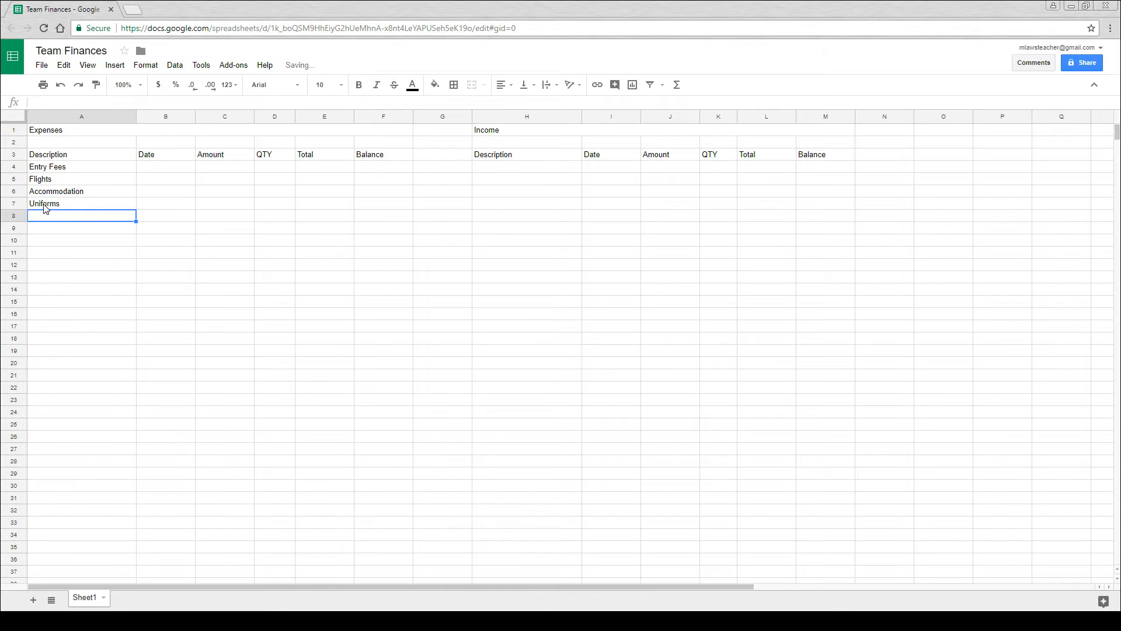
type("Grap")
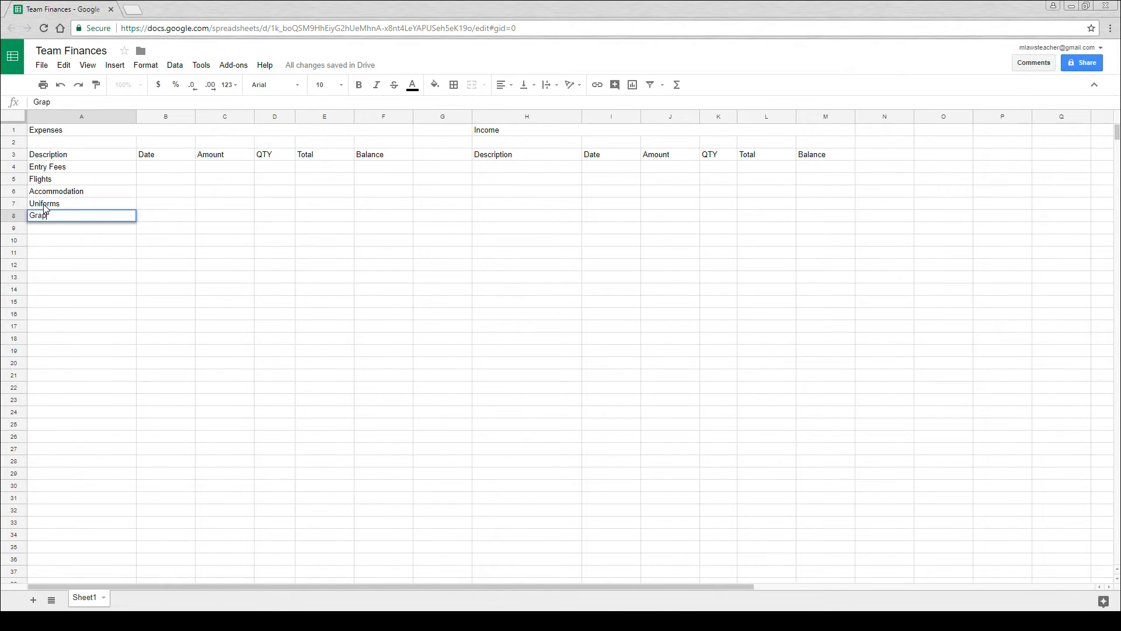
type("hics")
key("Return")
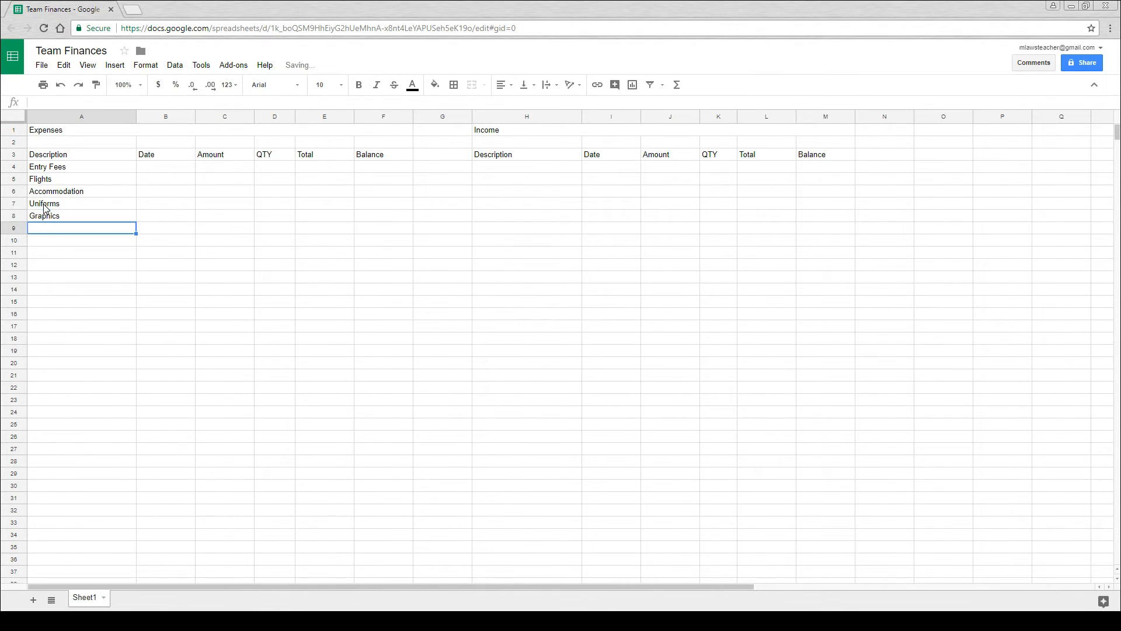
type("Materials")
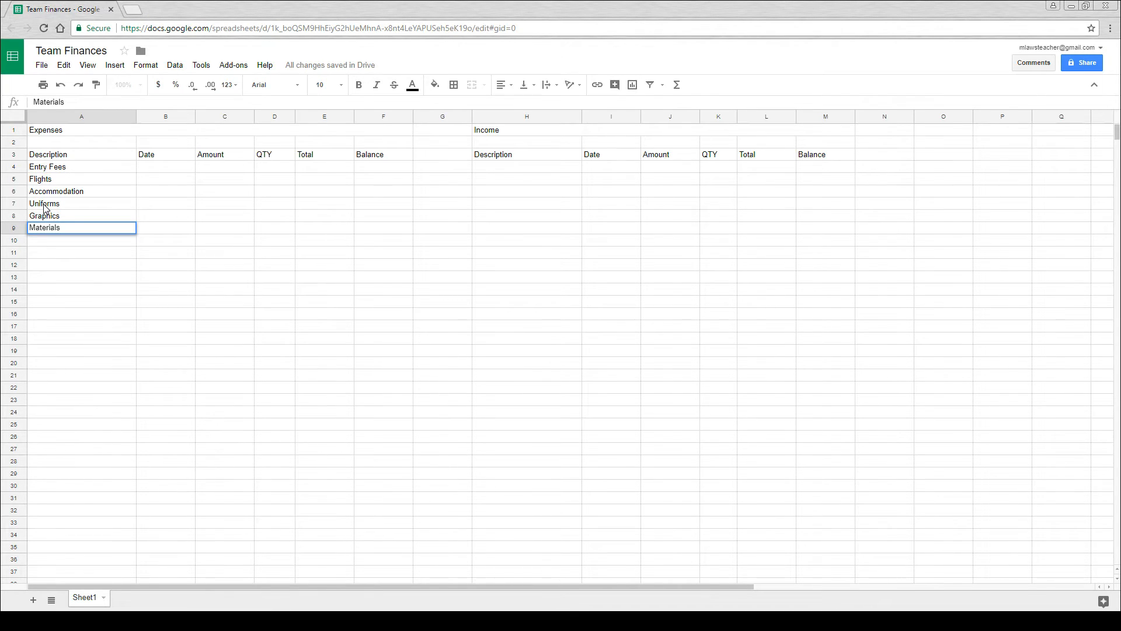
key("Return")
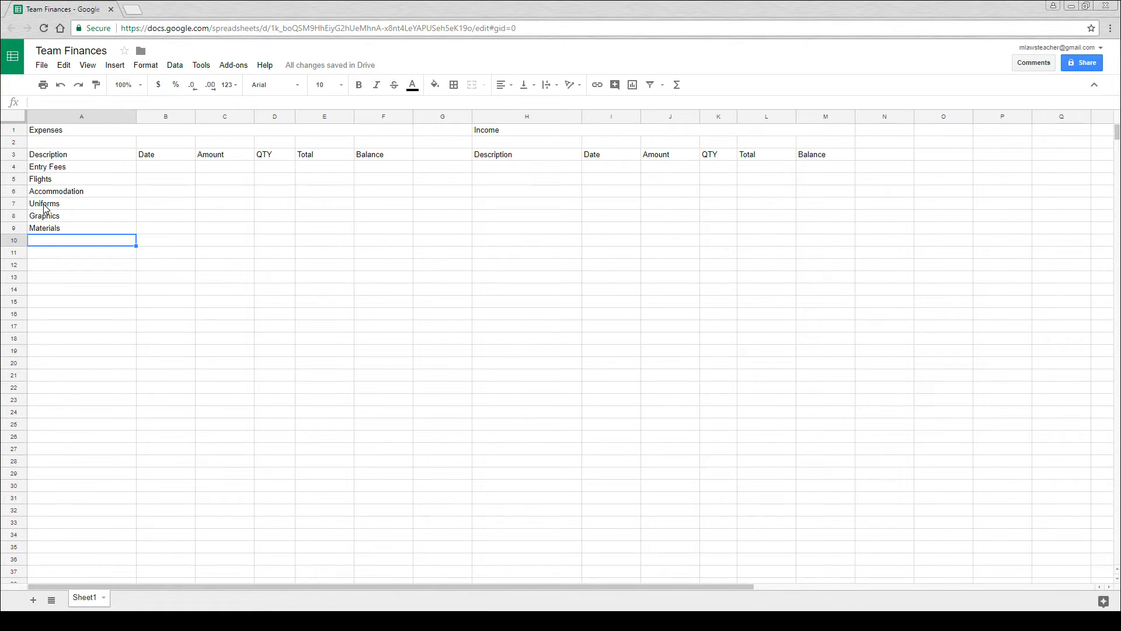
type("Watches")
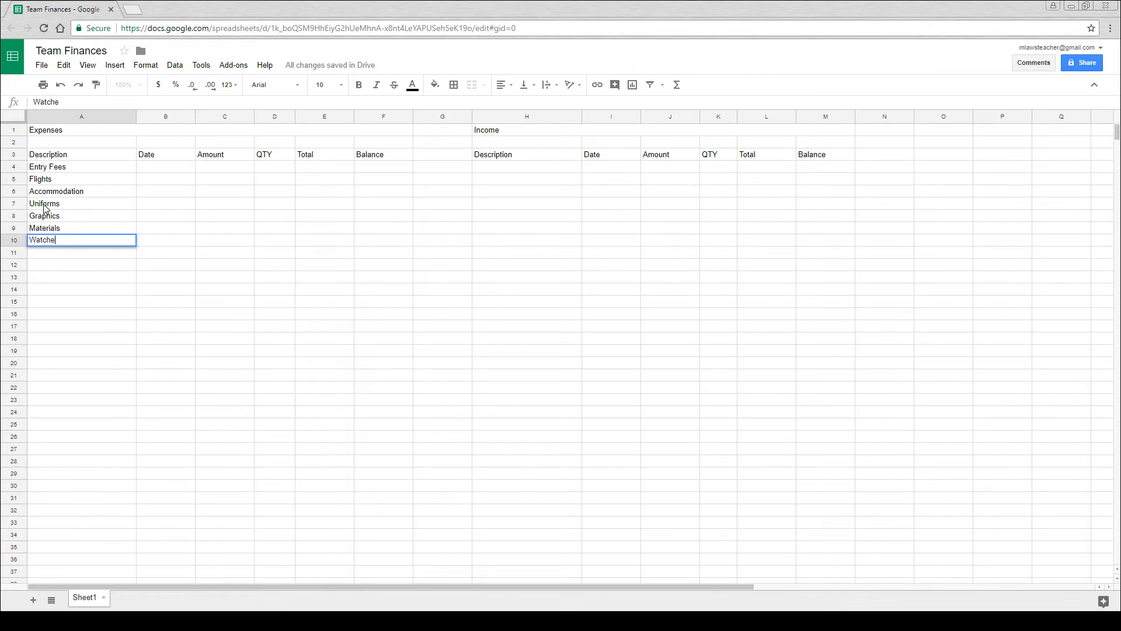
key("Return")
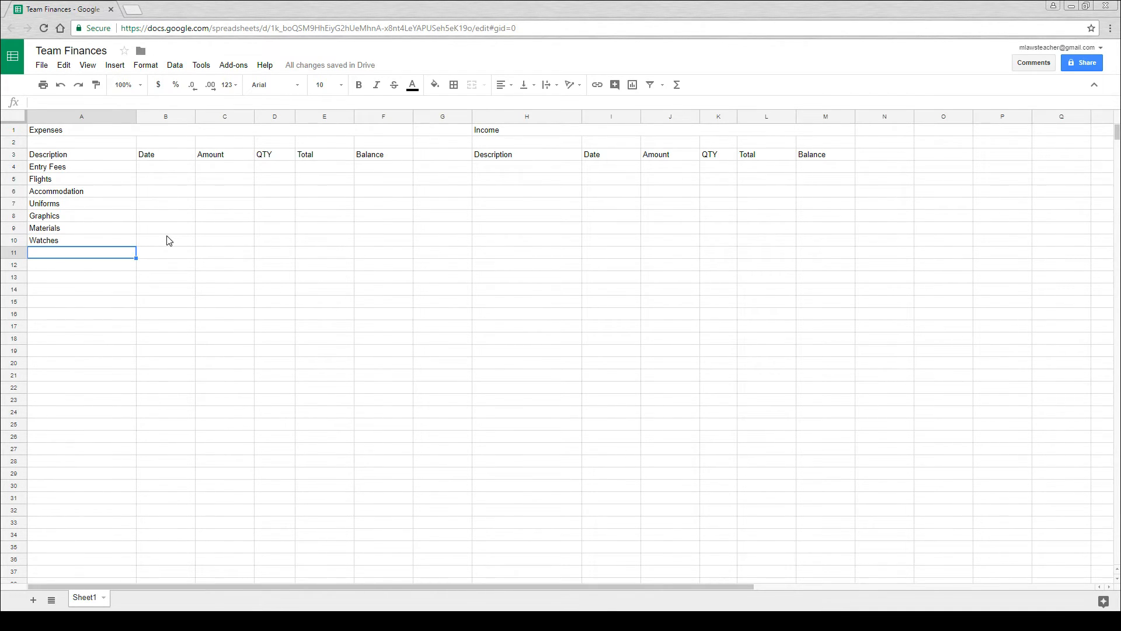
- Enter an amount of 850 and a quantity of 1 for Entry Fees in cells C4 and D4
left_click(219, 167)
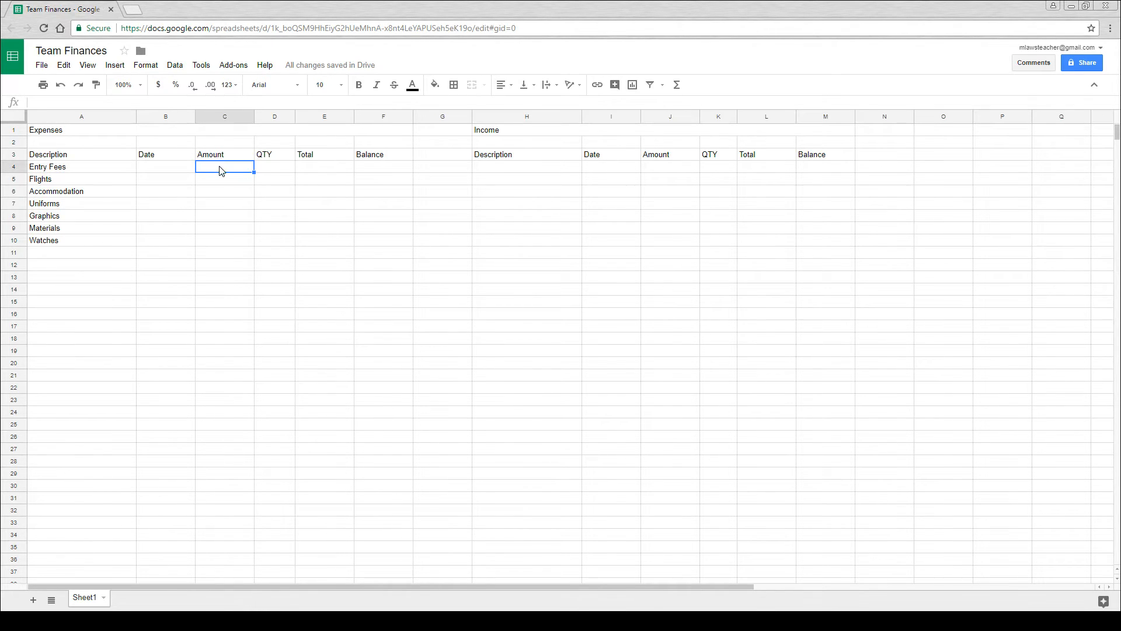
type("850")
key("Return")
left_click(279, 170)
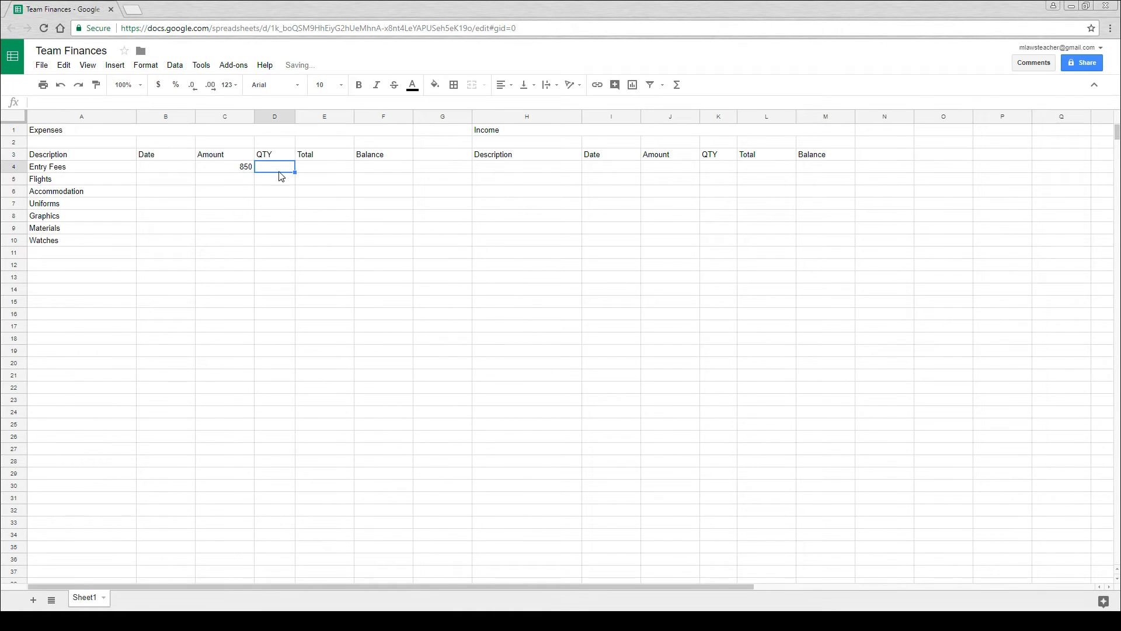
type("1")
key("Return")
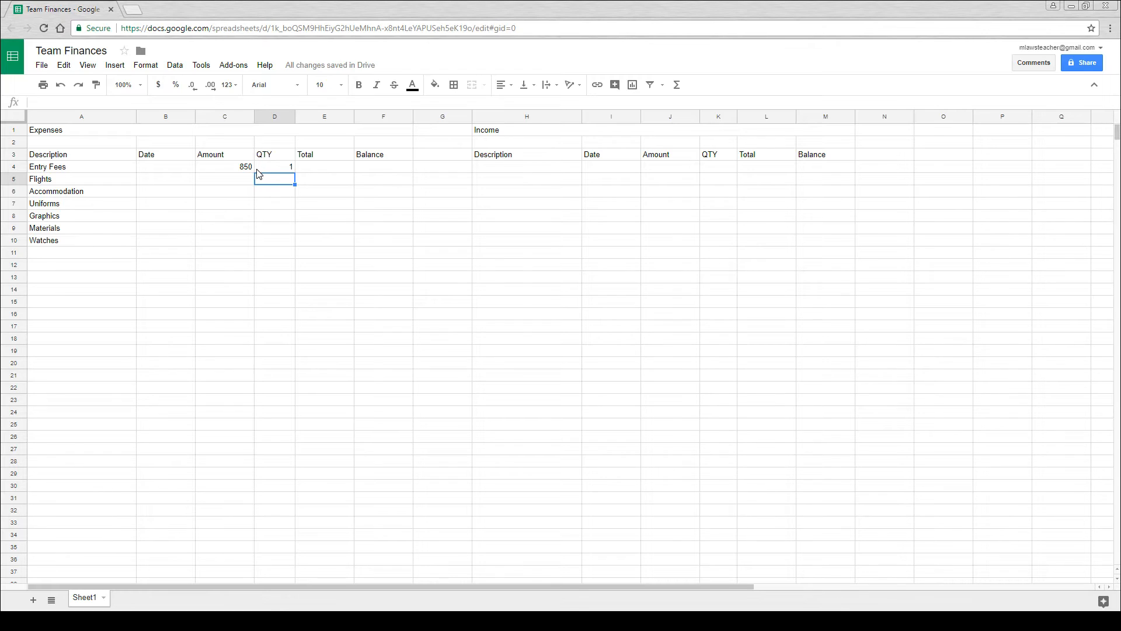
- Enter an amount of 3 and a quantity of 6 for Watches in cells C10 and D10
left_click(240, 241)
type("3")
left_click(279, 245)
type("6")
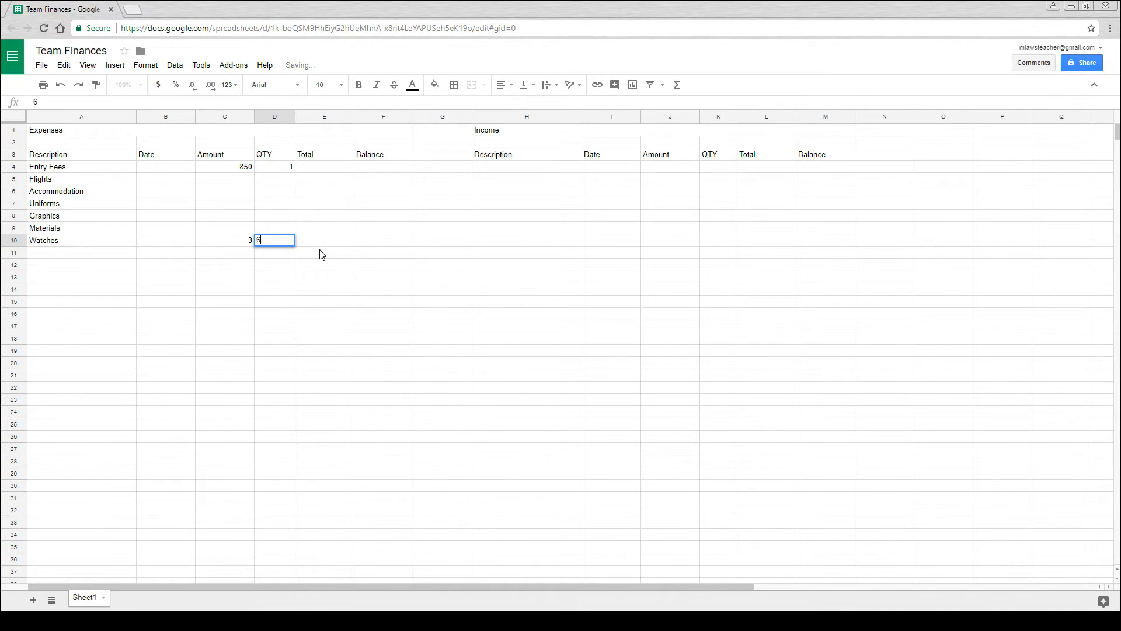
key("Return")
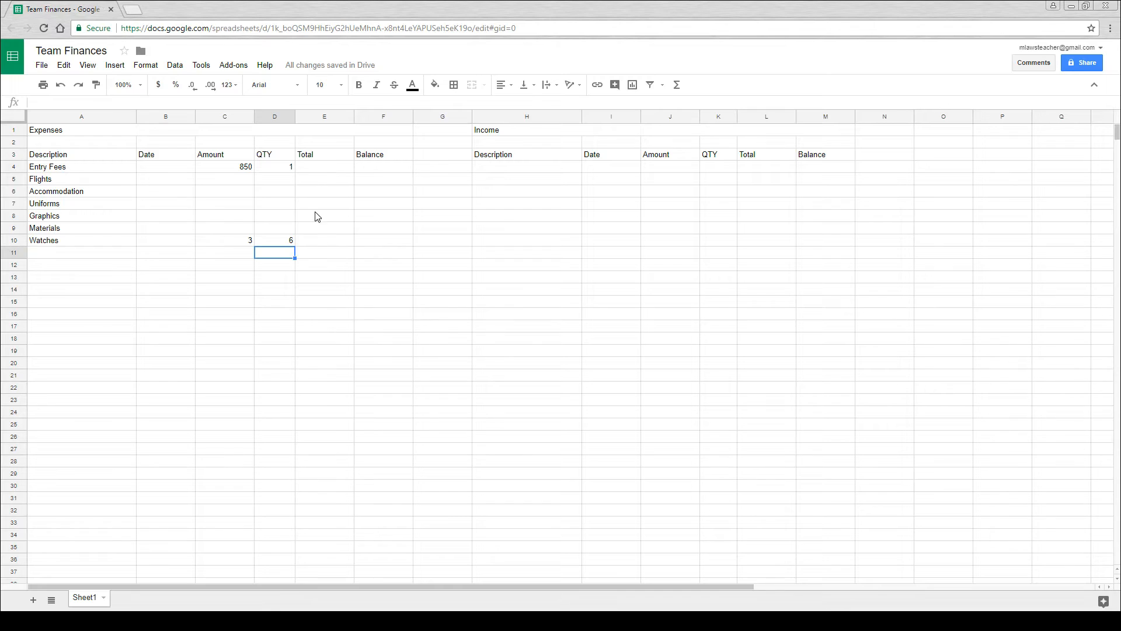
- Calculate the Entry Fees total in cell E4 with the formula =C4*D4
left_click(325, 171)
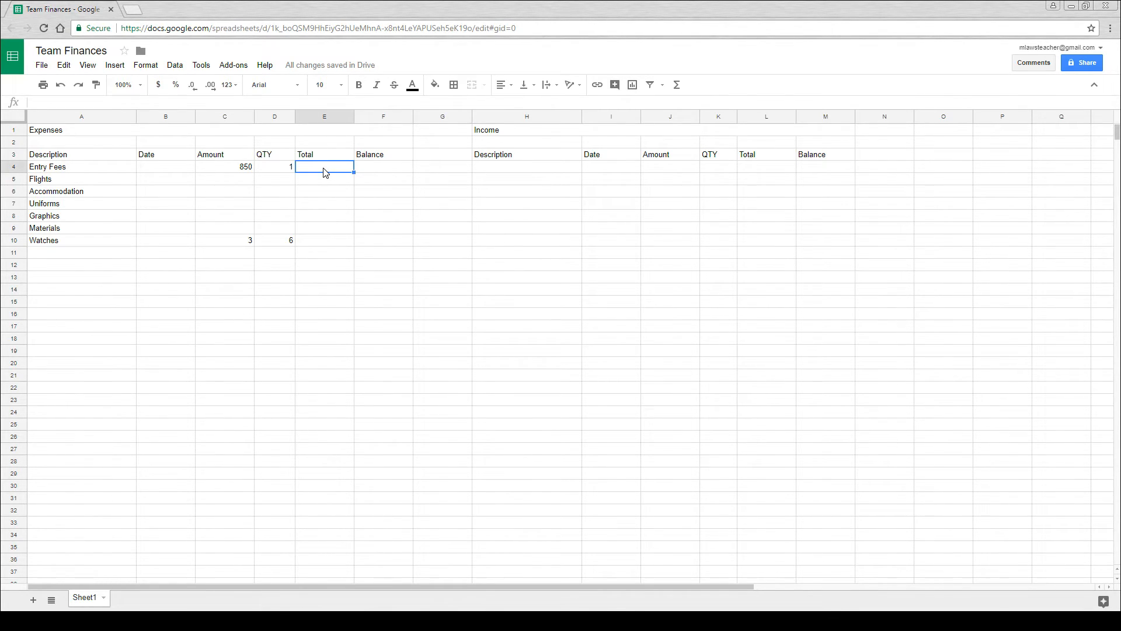
type("=")
left_click(239, 174)
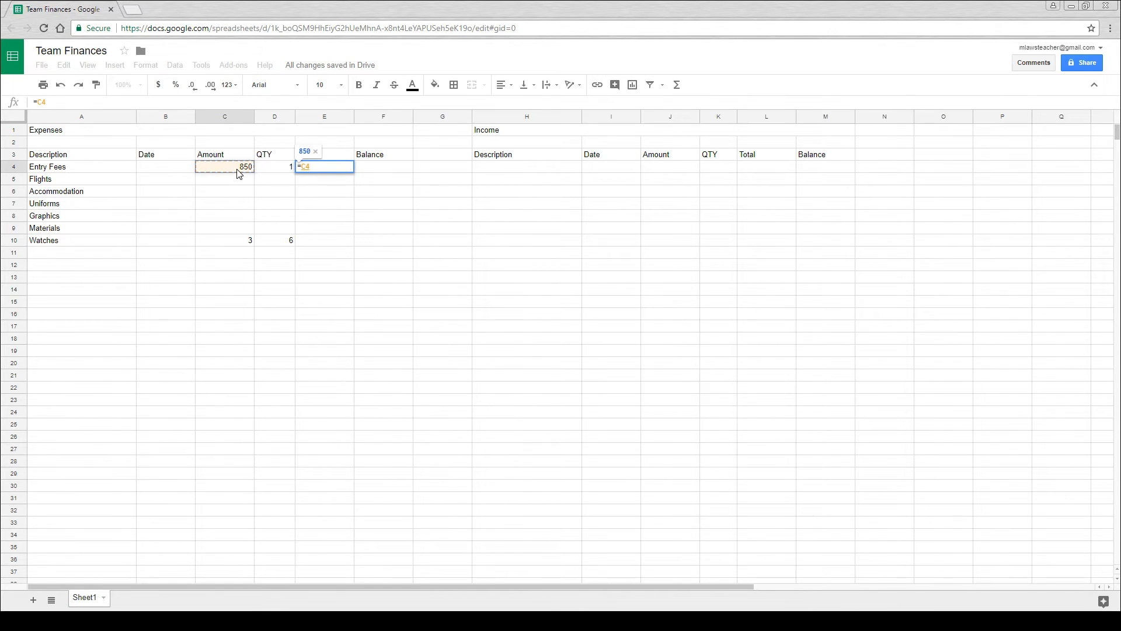
type("*")
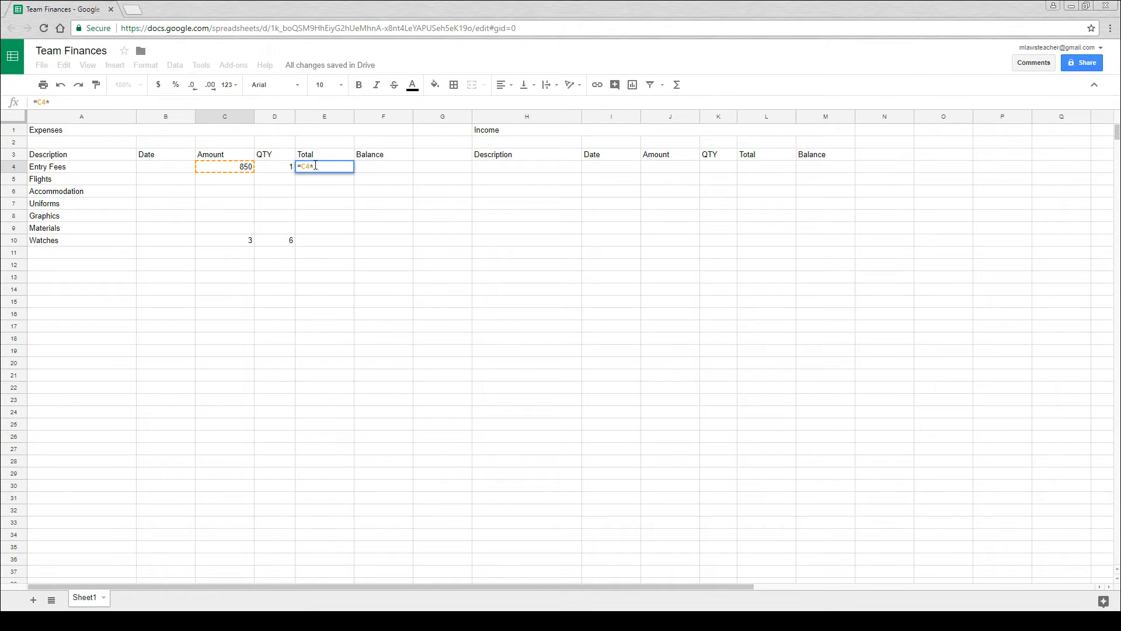
left_click(282, 172)
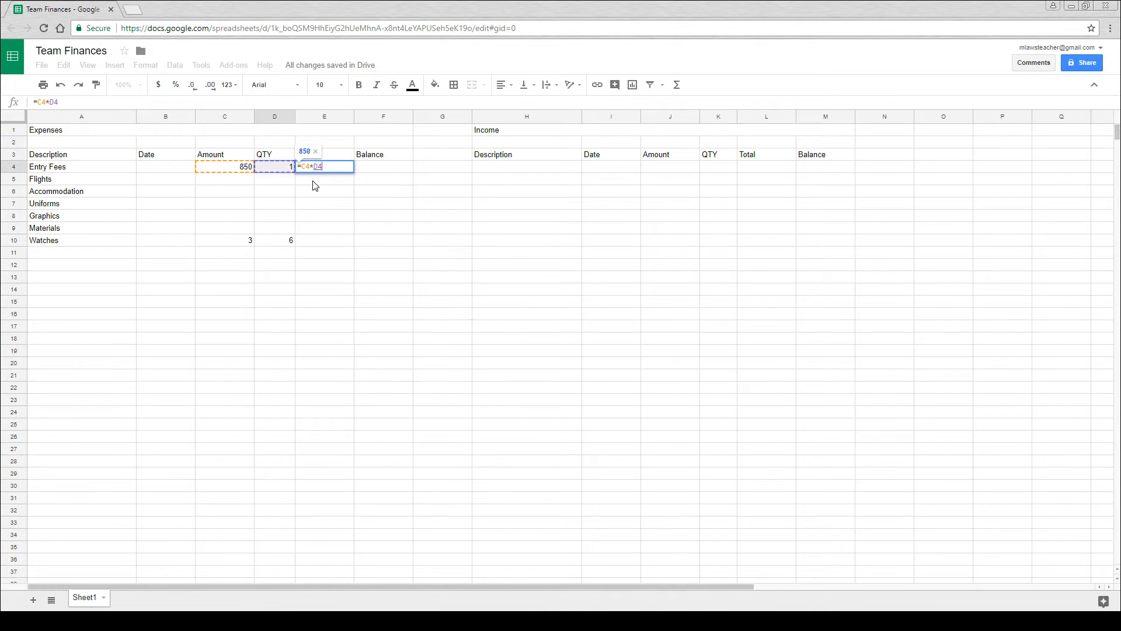
key("Return")
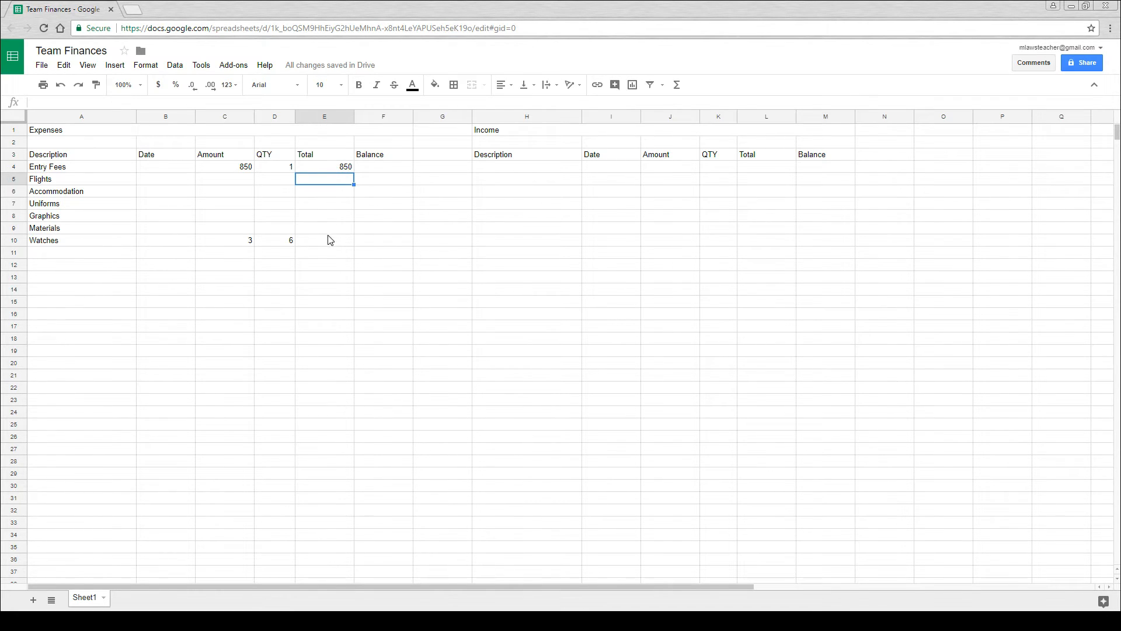
- Fill the total formula from cell E4 down to E10 for the remaining expenses
left_click(334, 169)
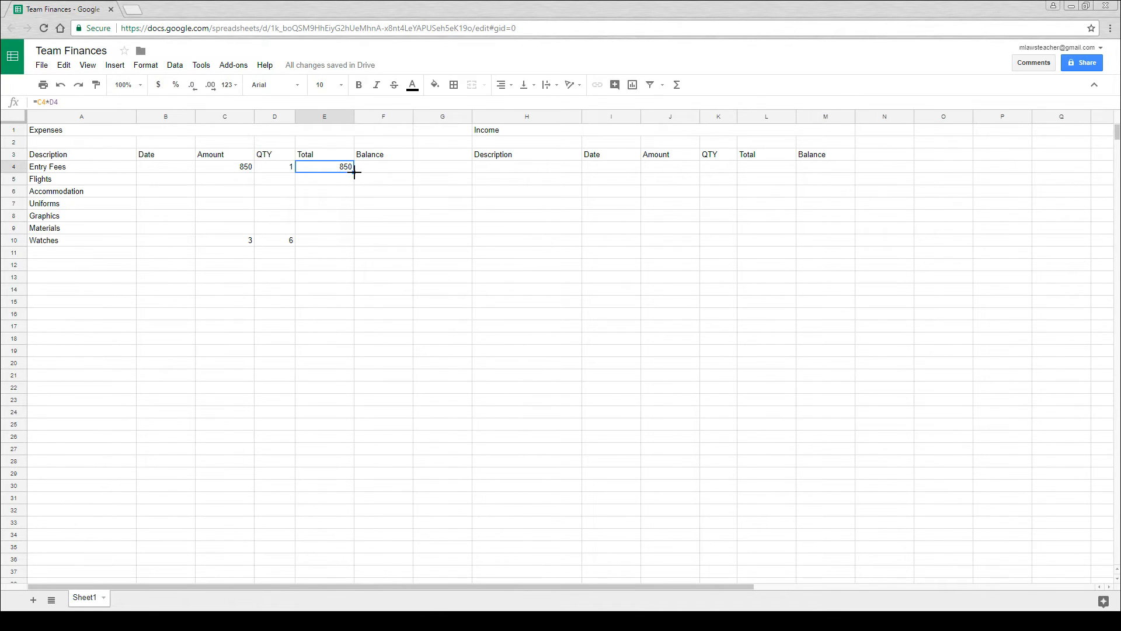
left_click_drag(354, 172, 357, 244)
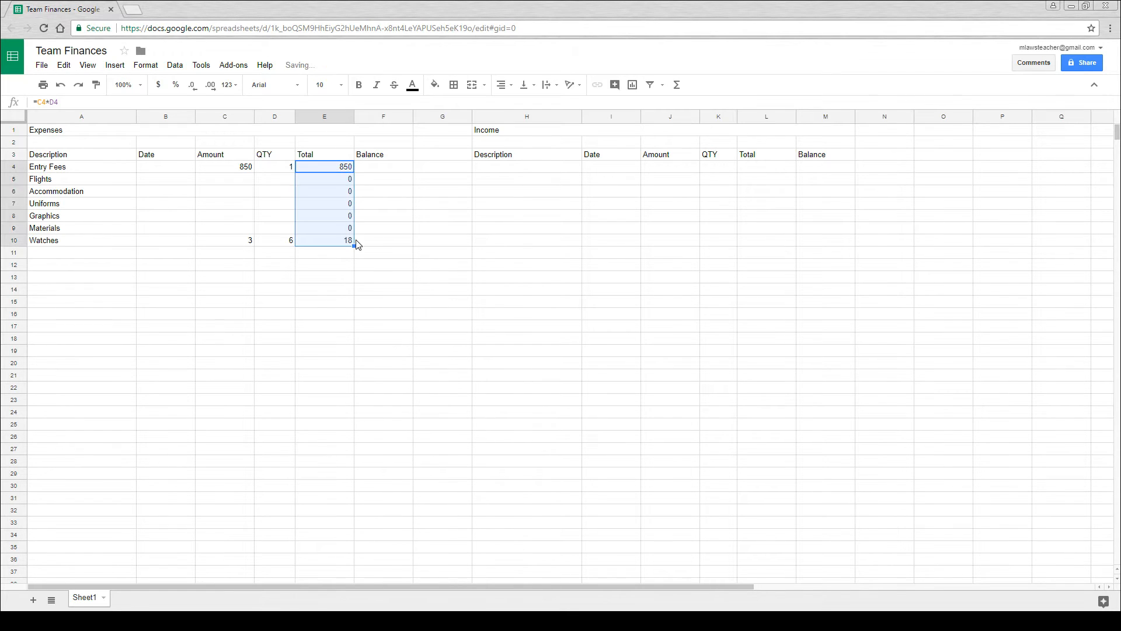
left_click(331, 257)
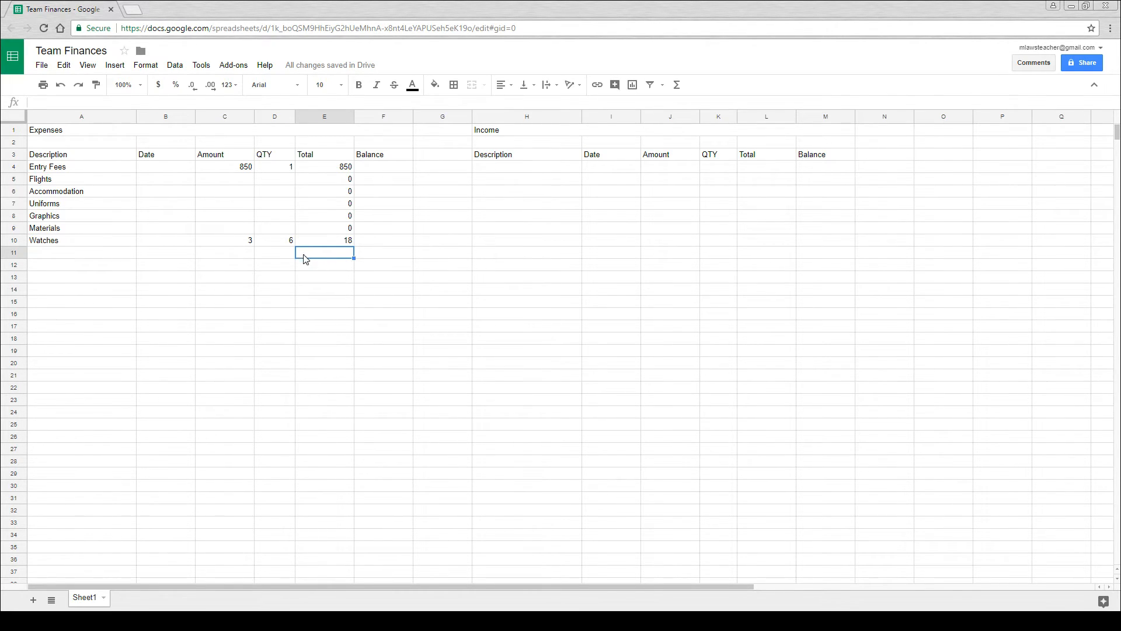
- Format the expense Amount column C and the income Amount column J as currency
left_click(232, 120)
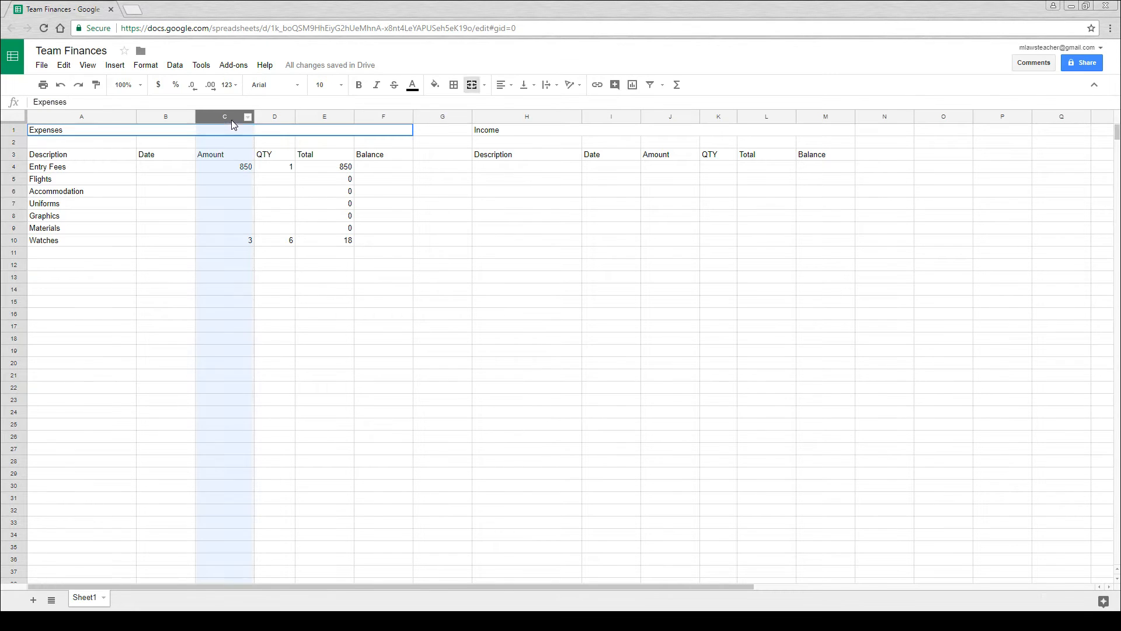
left_click(158, 85)
left_click(303, 269)
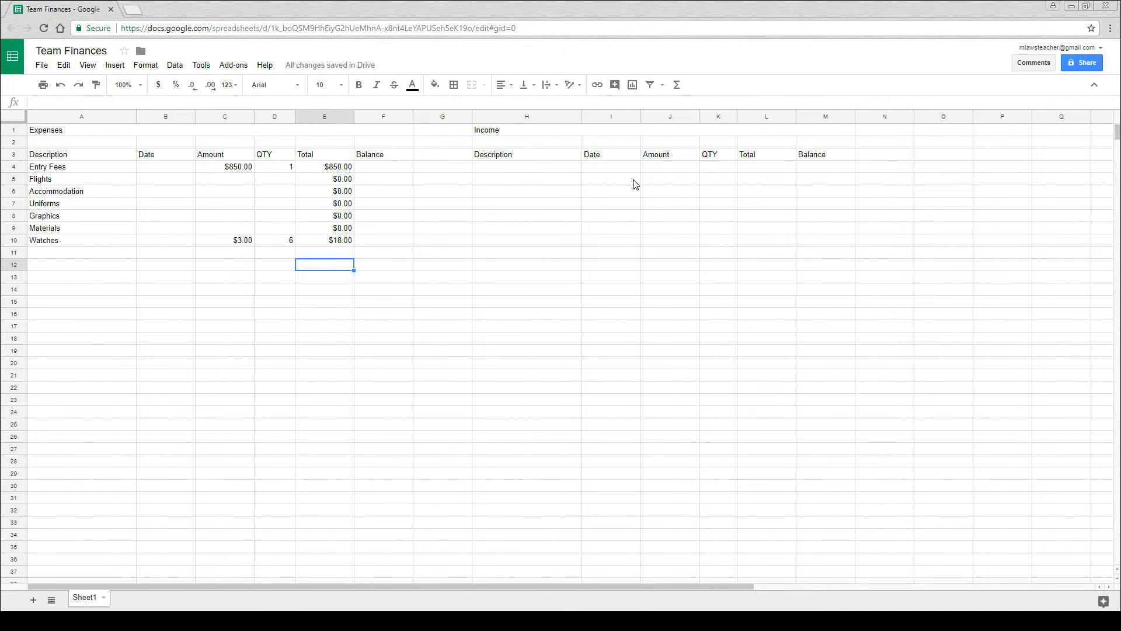
left_click(671, 117)
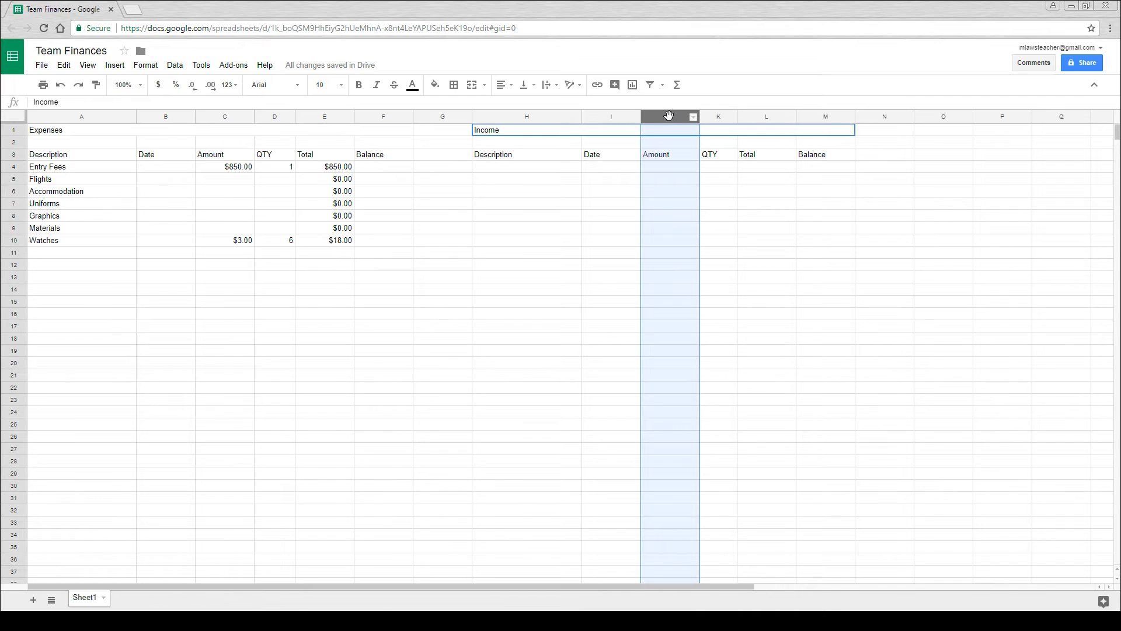
left_click(157, 88)
left_click(665, 207)
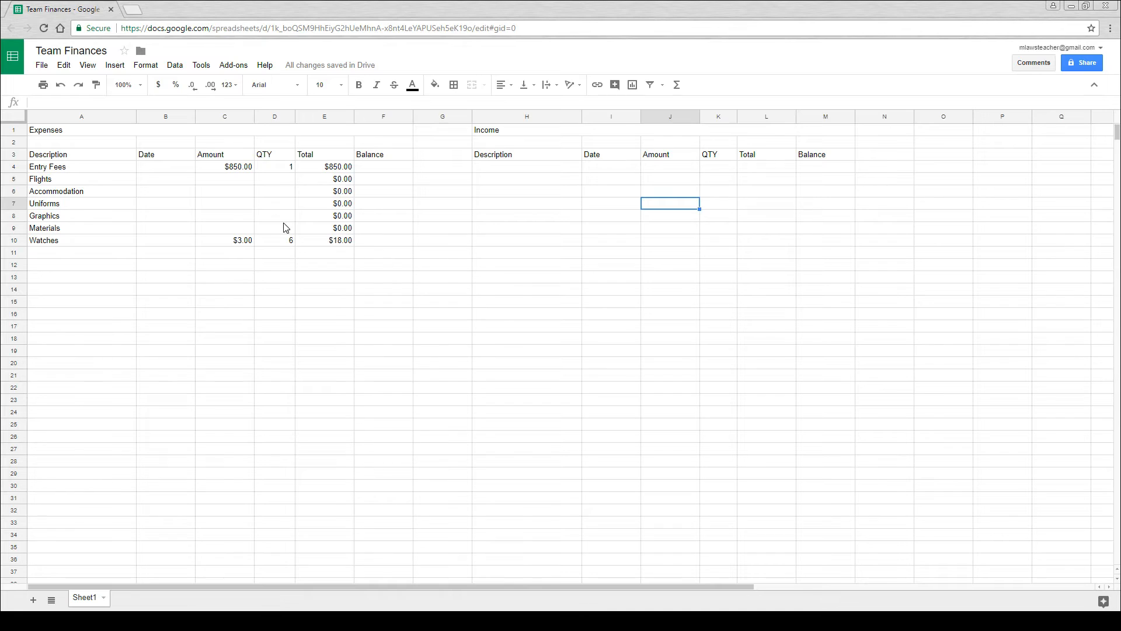
- Enter the amounts 900, 1,220, 600, 400 and 200 for Flights through Materials in cells C5 to C9
left_click(238, 184)
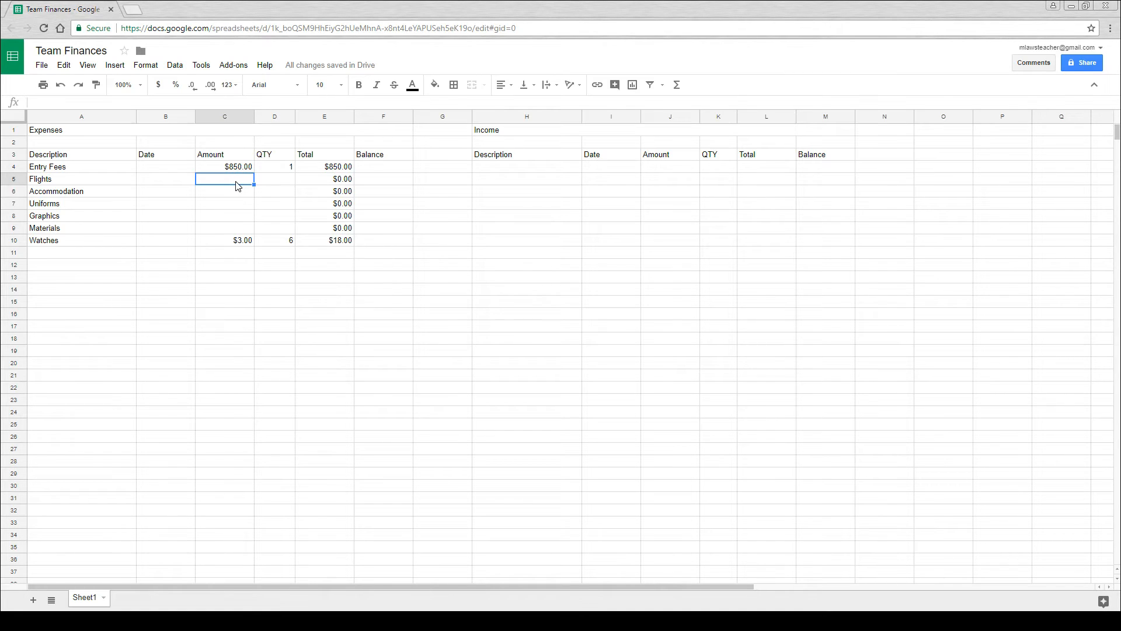
type("900")
key("Return")
type("1,220")
key("Return")
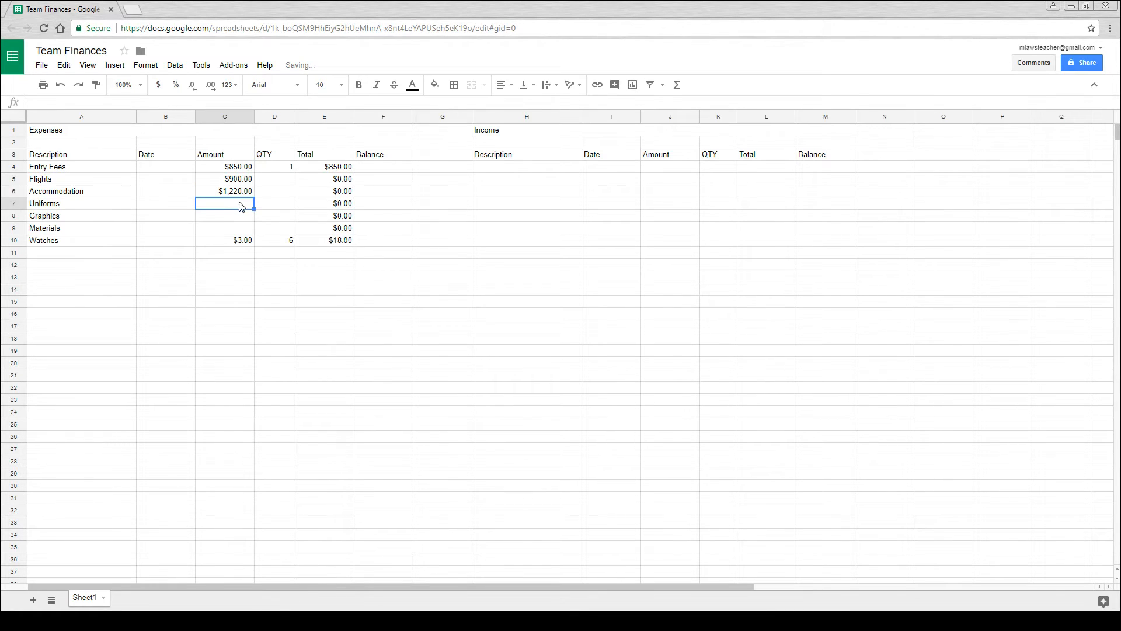
type("600")
key("Return")
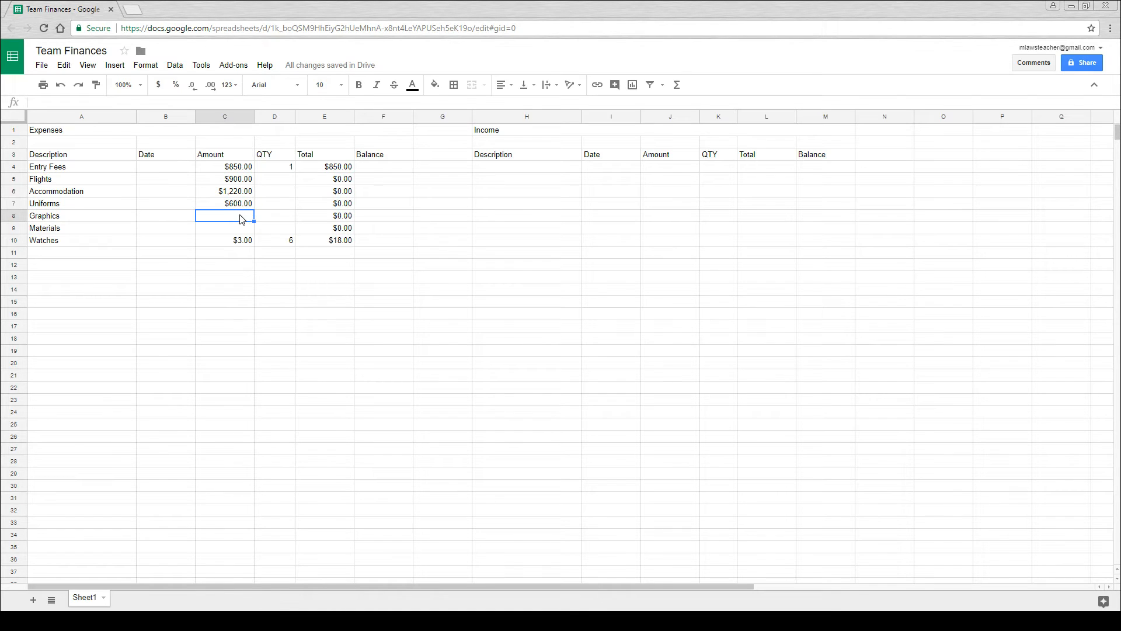
type("400")
key("Return")
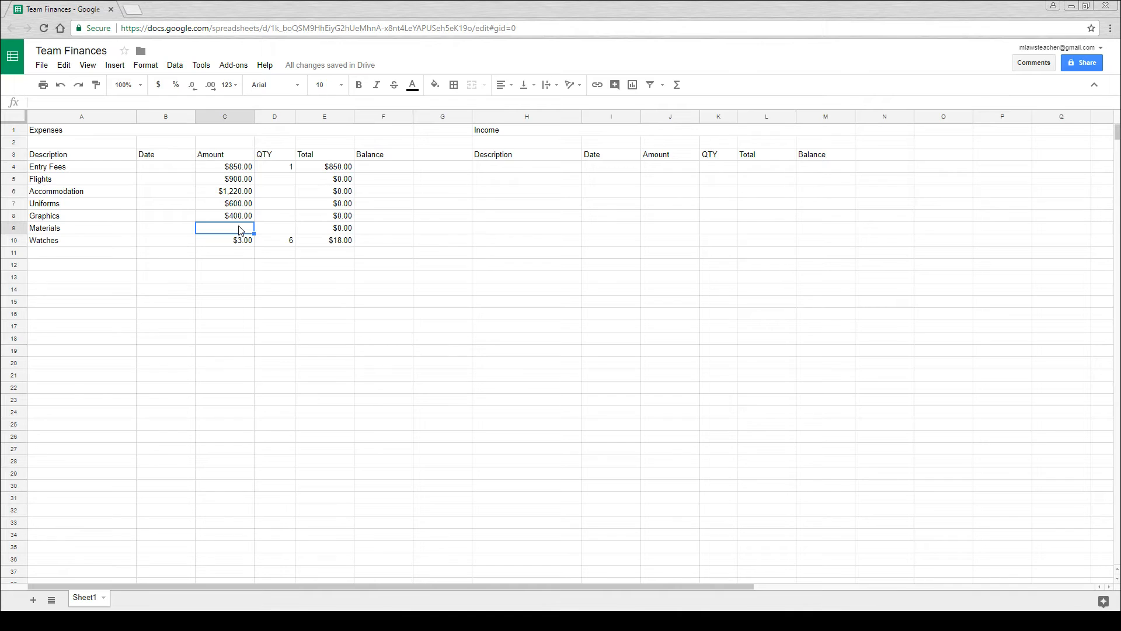
type("200")
key("Return")
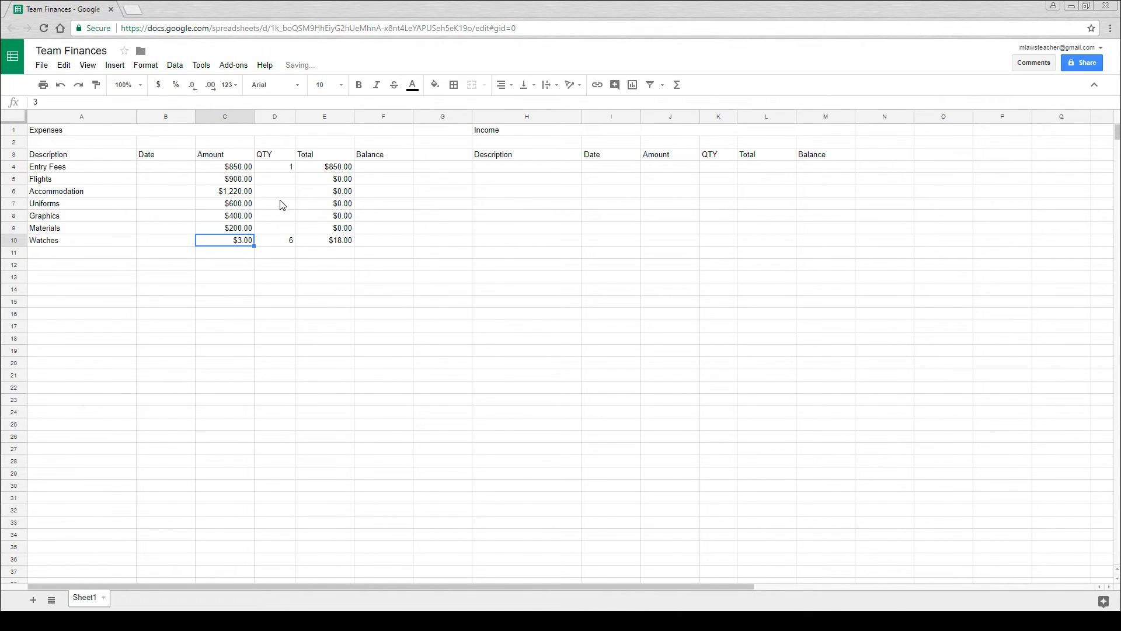
- Enter a quantity of 1 for each expense from Flights to Materials in cells D5 to D9
left_click(281, 184)
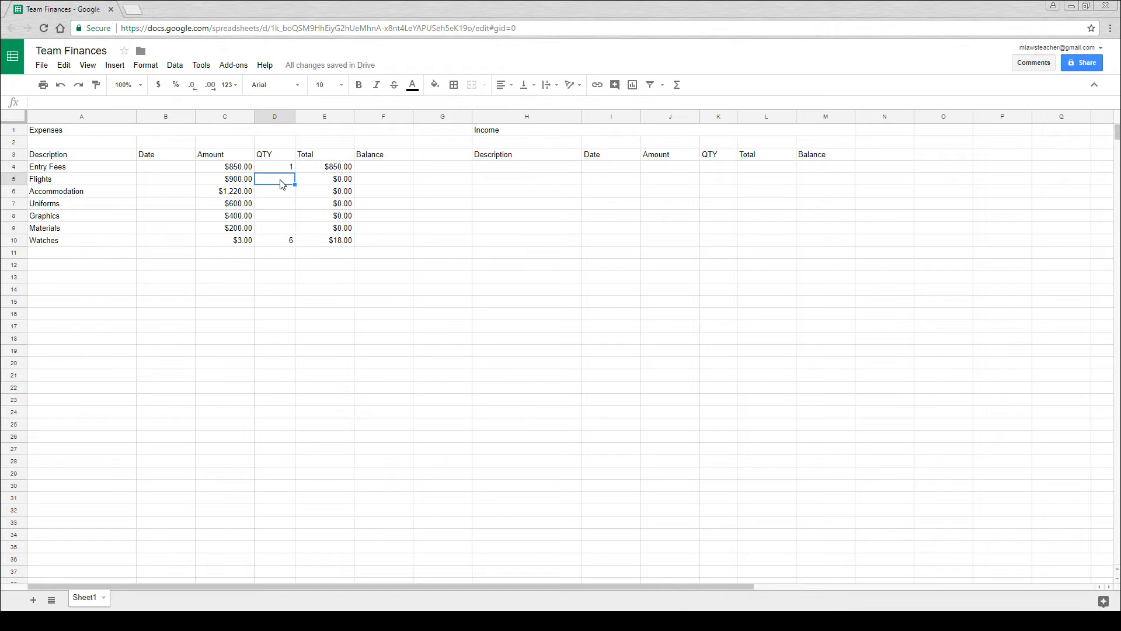
type("1")
key("Return")
type("1")
key("Return")
type("1")
key("Return")
type("1 1")
key("Return")
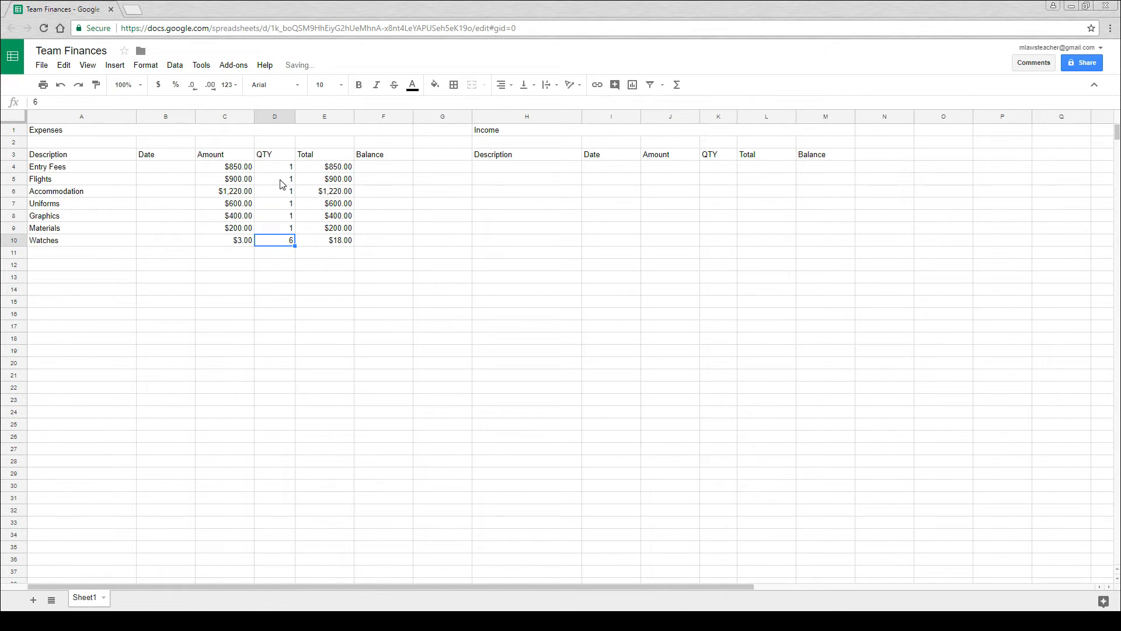
left_click(310, 241)
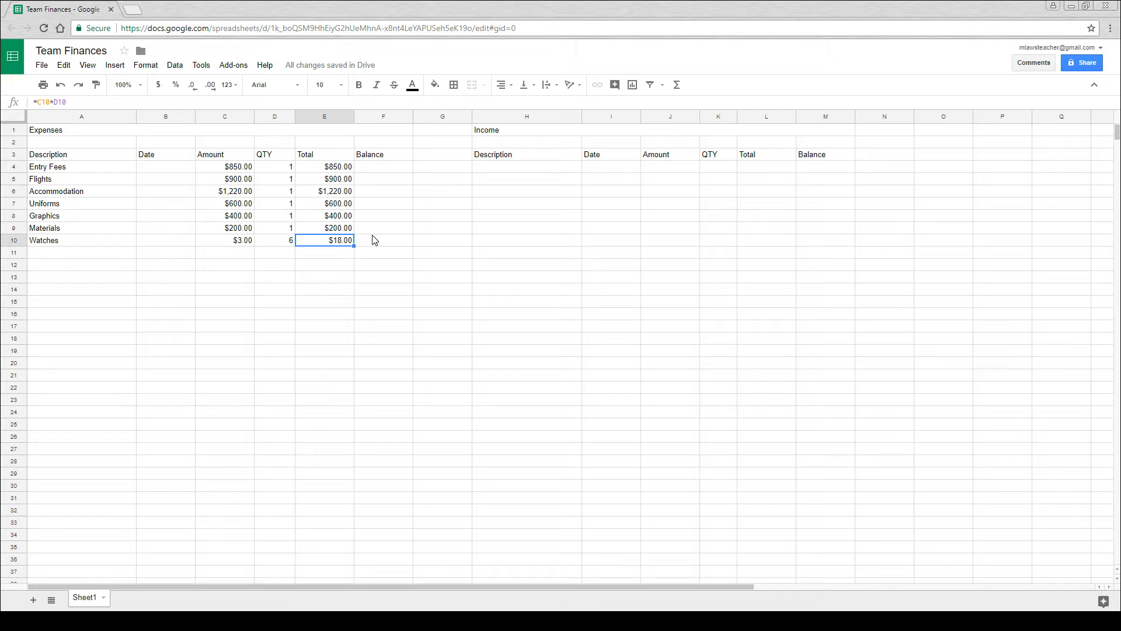
- Start the expense balance in cell F4 with the formula =E4
left_click(368, 169)
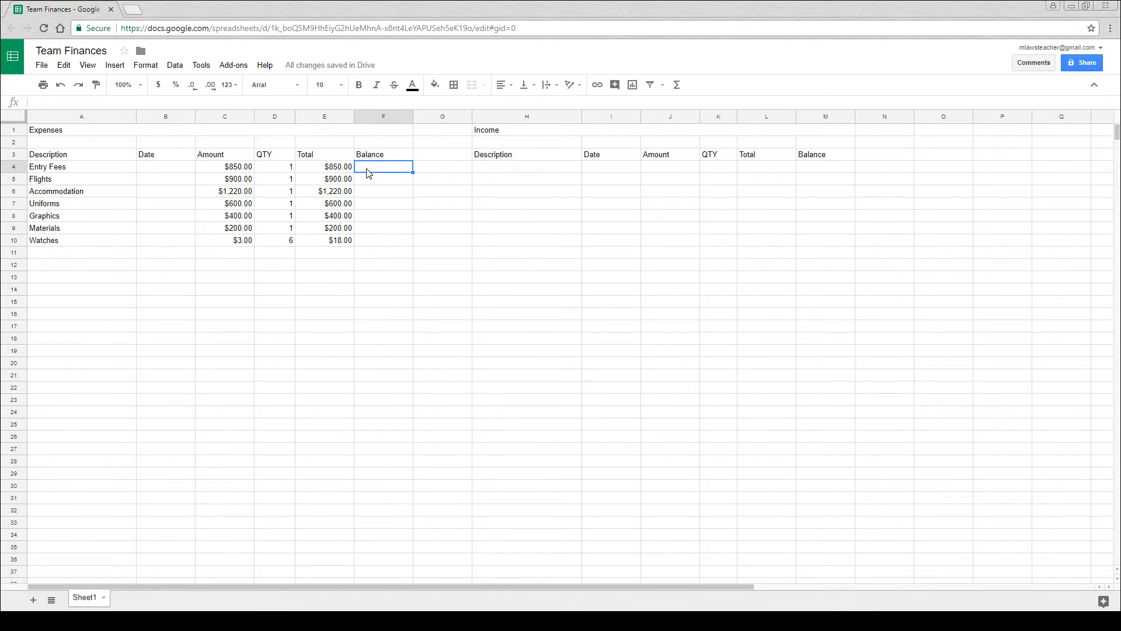
type("=")
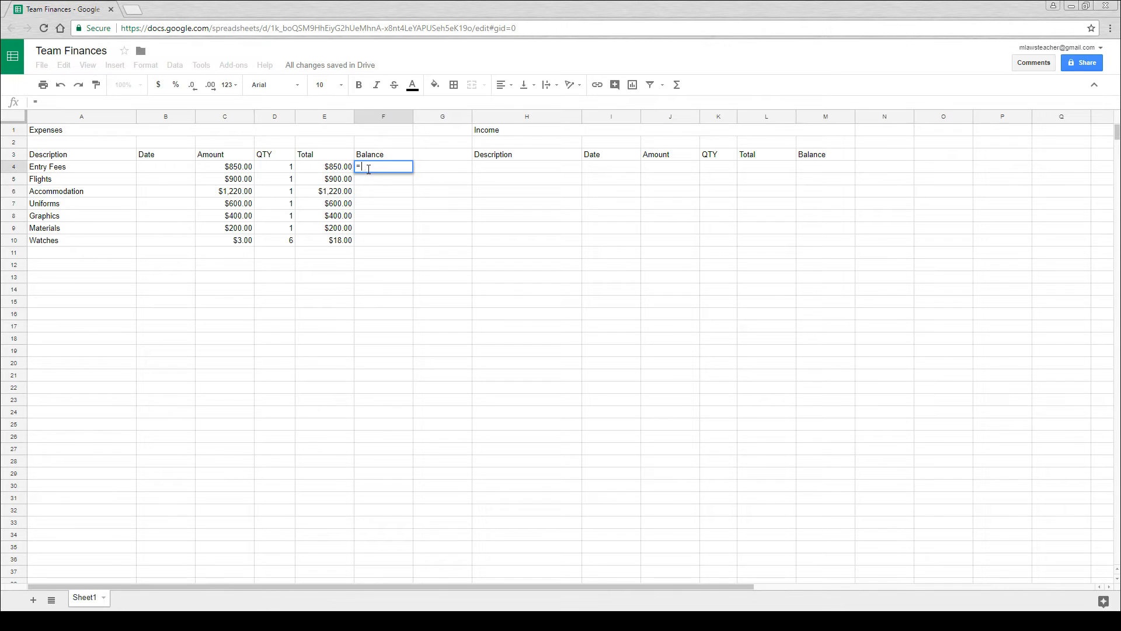
left_click(335, 171)
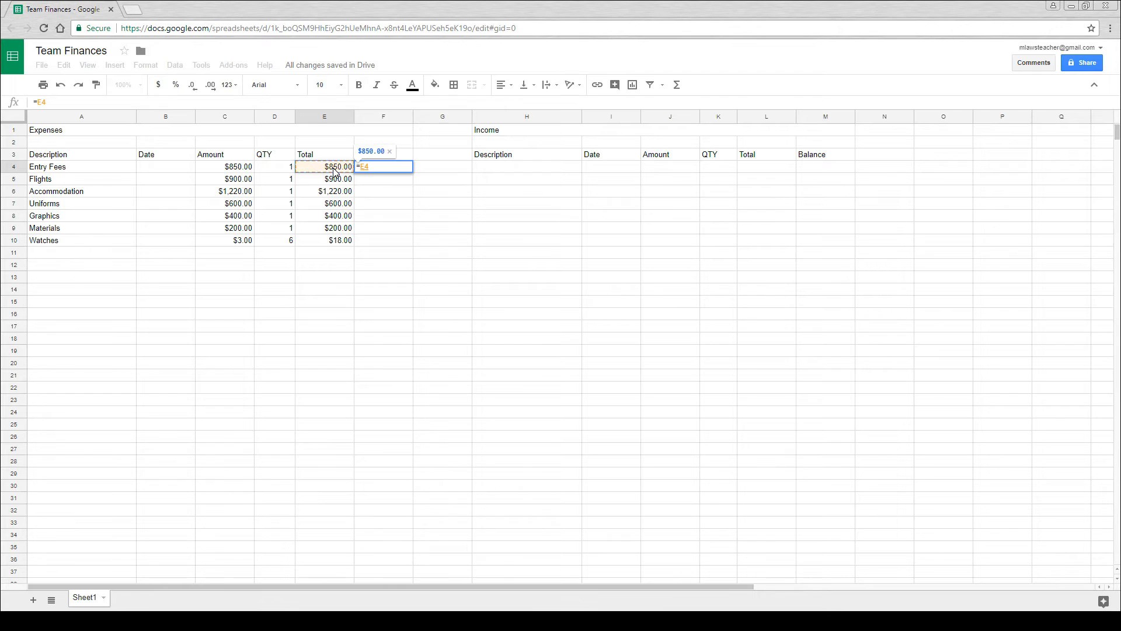
key("Return")
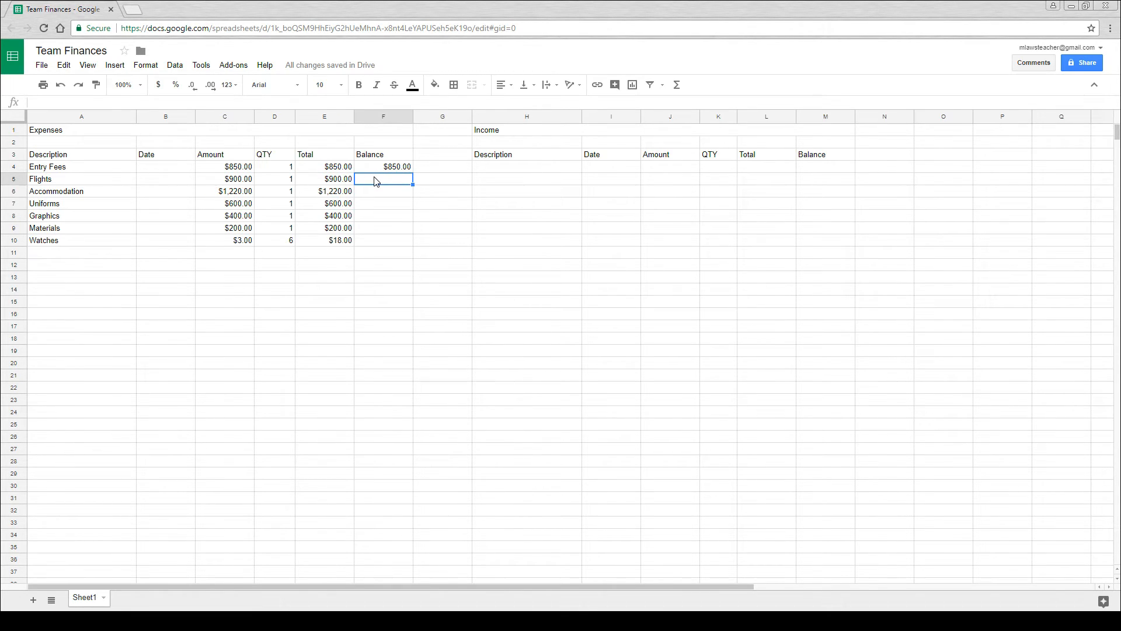
- Calculate the running balance for Flights in cell F5 with the formula =F4+E5
type("=")
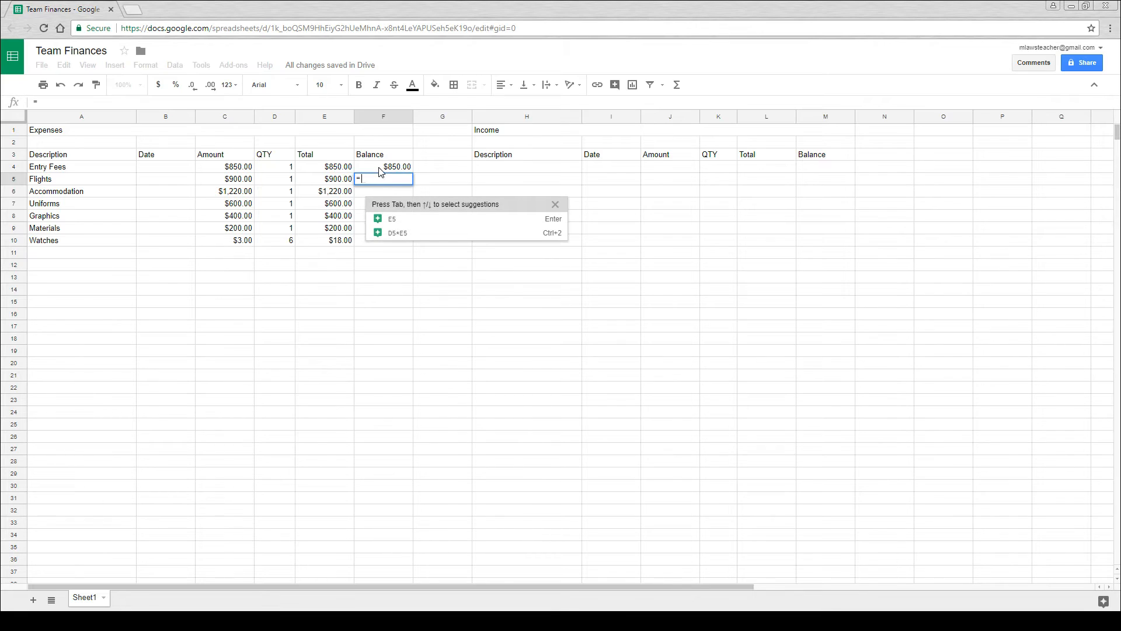
left_click(381, 168)
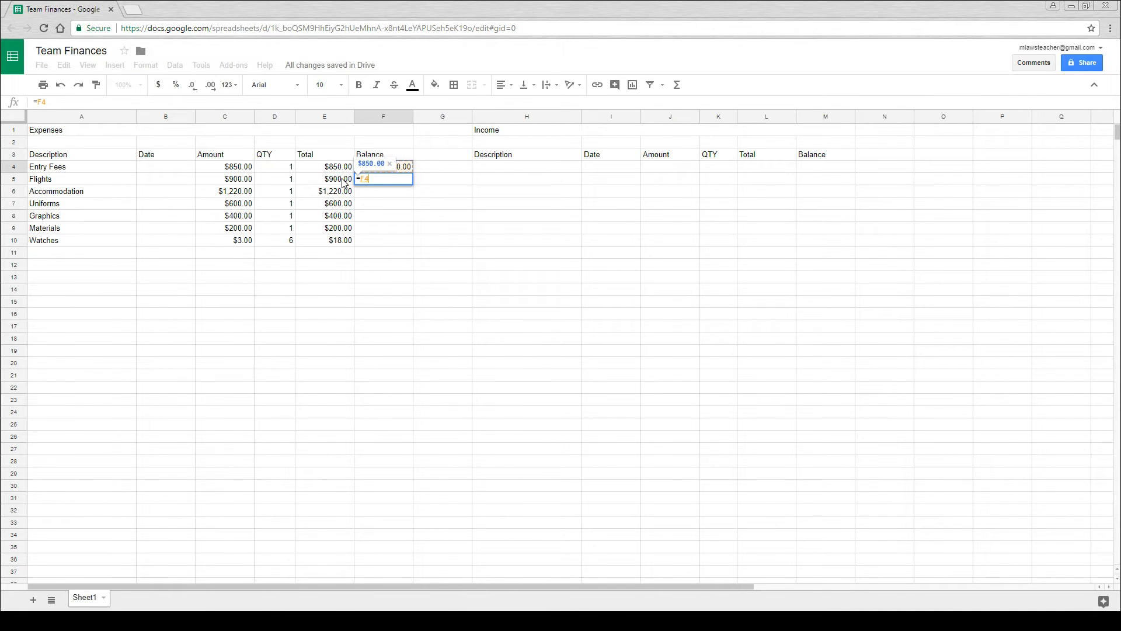
type("+")
left_click(335, 184)
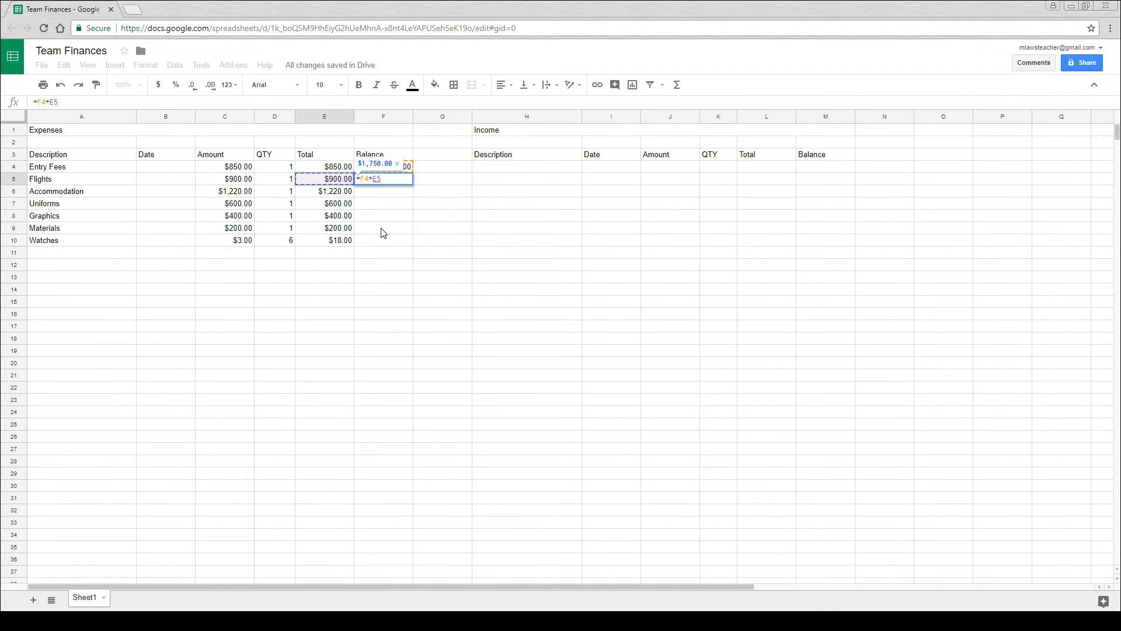
key("Return")
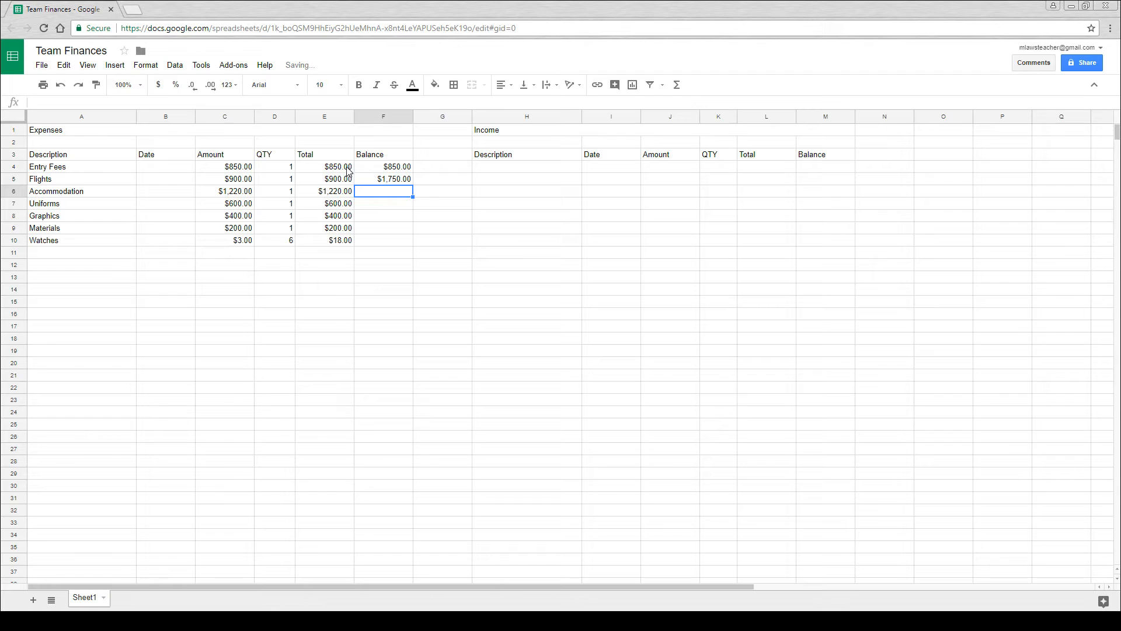
- Fill the running balance formula from cell F5 down to F10
left_click(402, 180)
left_click_drag(413, 184, 411, 241)
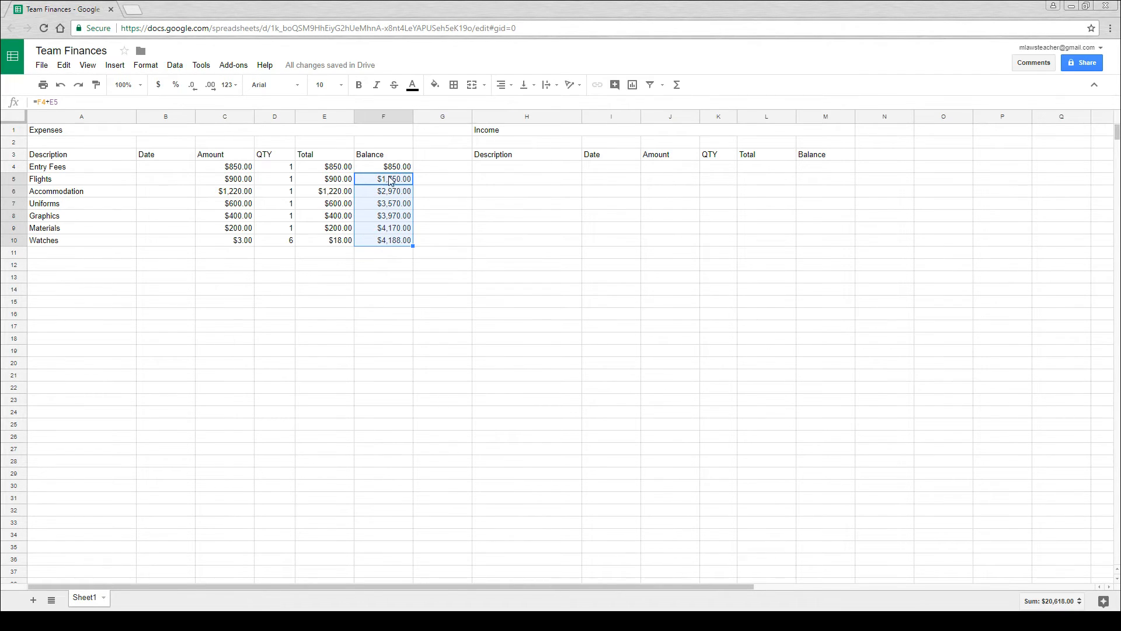
left_click(389, 253)
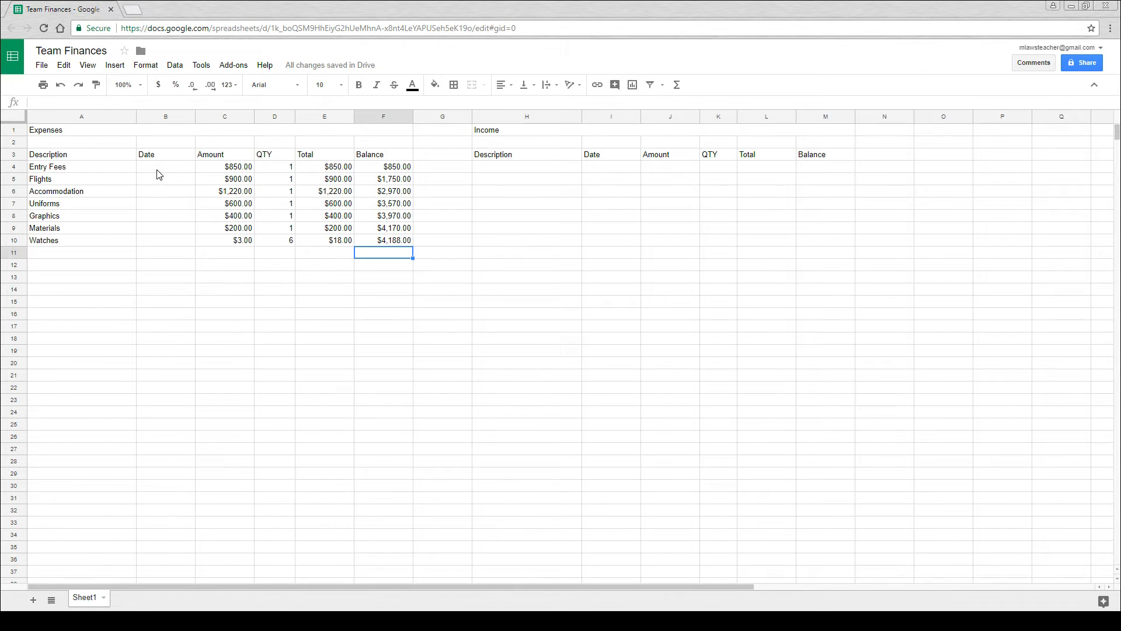
- Format the expenses Date column B with the Date number format
left_click(170, 115)
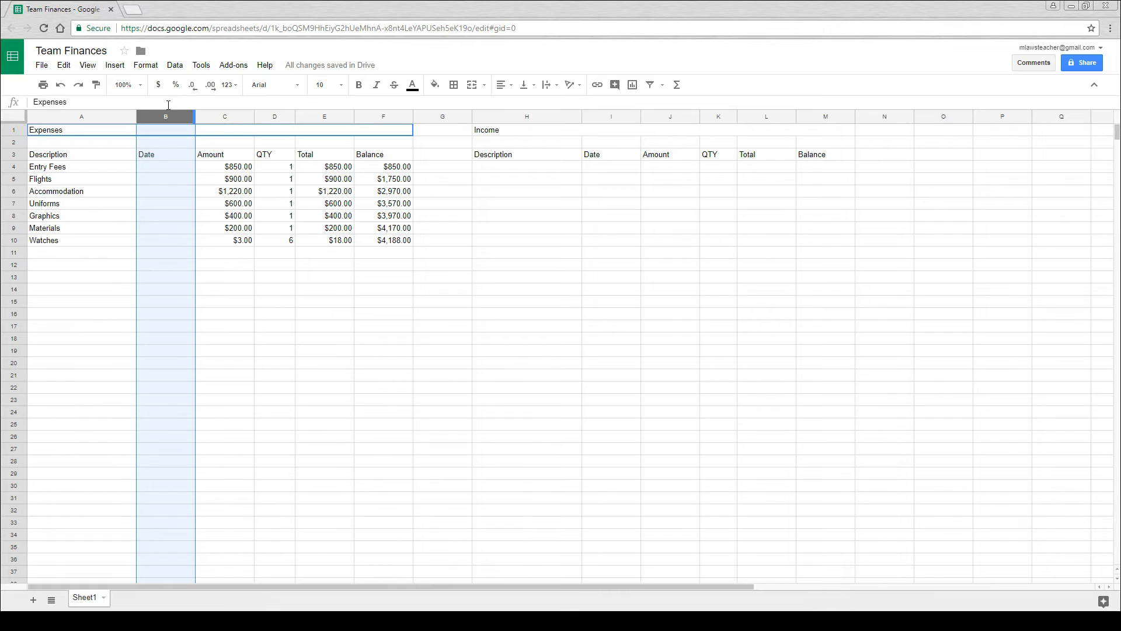
left_click(235, 89)
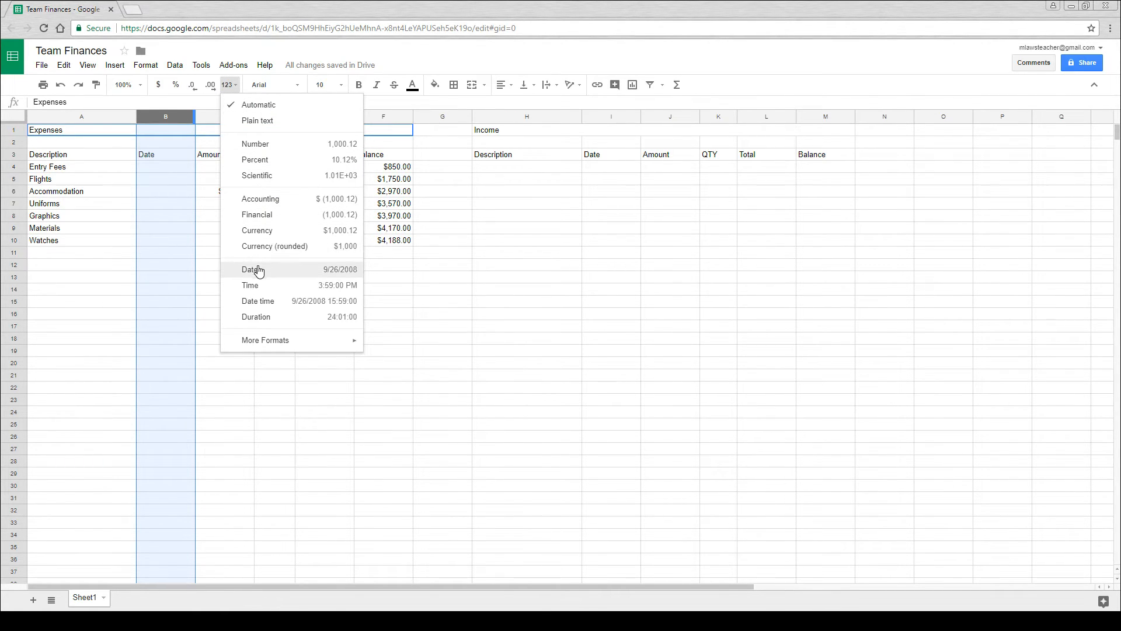
left_click(338, 271)
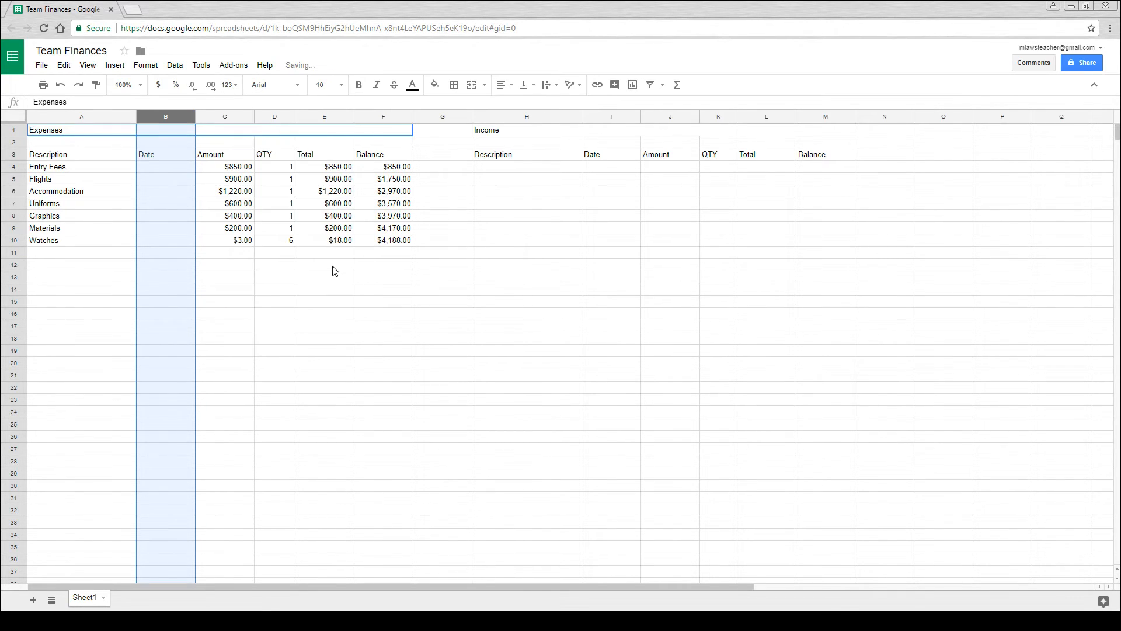
- Enter the date 9/22/2017 for Entry Fees in cell B4
left_click(154, 171)
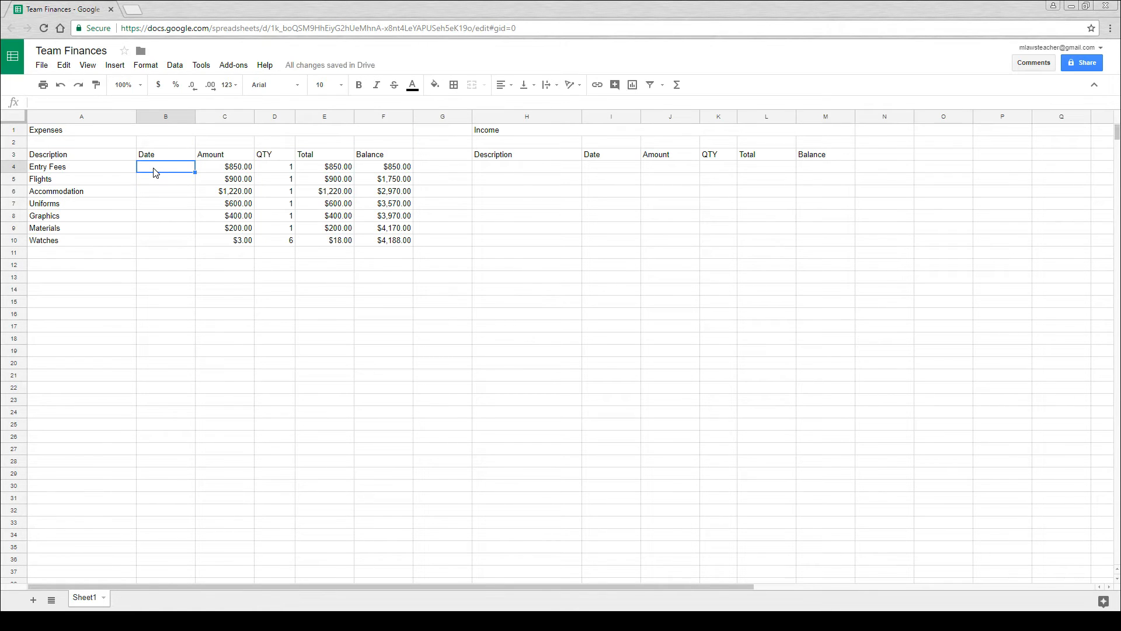
double_click(155, 172)
key("Return")
double_click(164, 168)
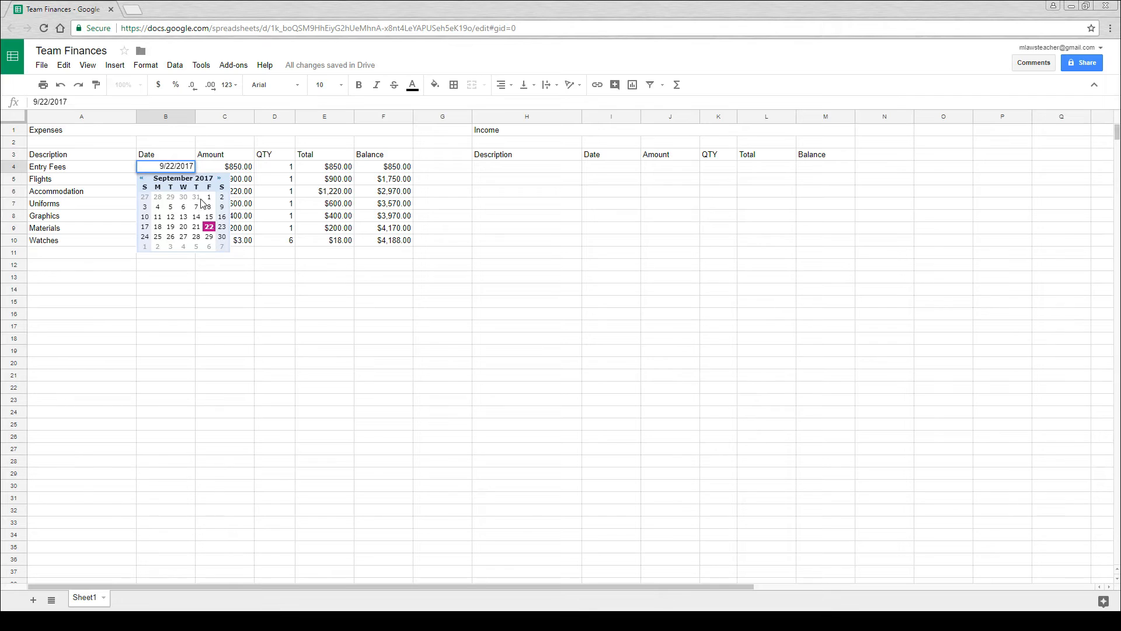
left_click(201, 260)
double_click(176, 180)
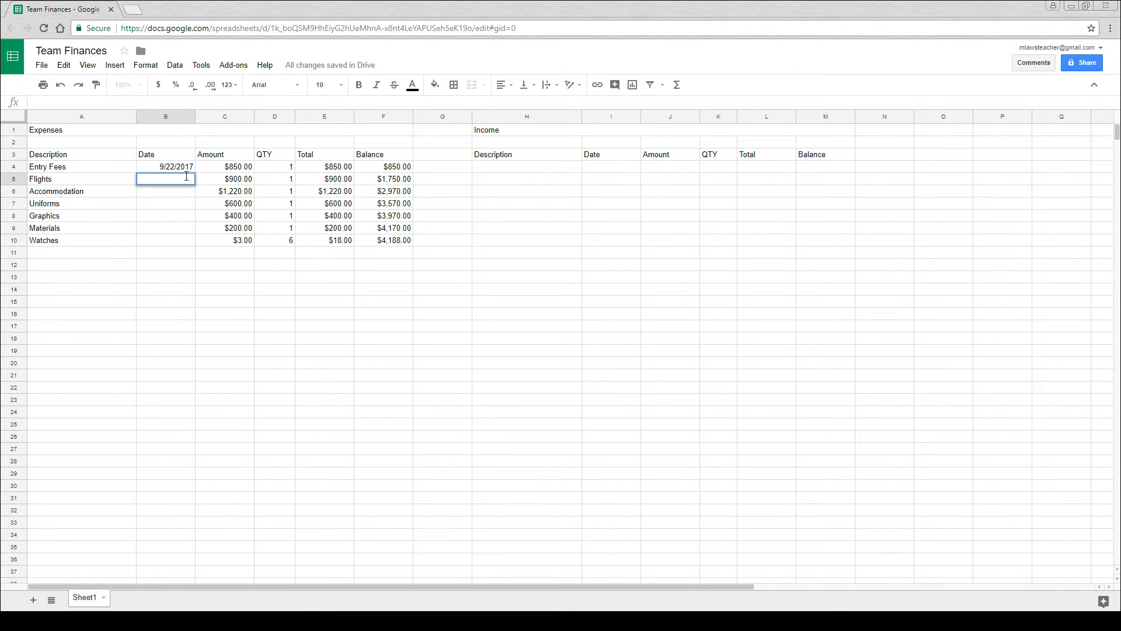
left_click(443, 227)
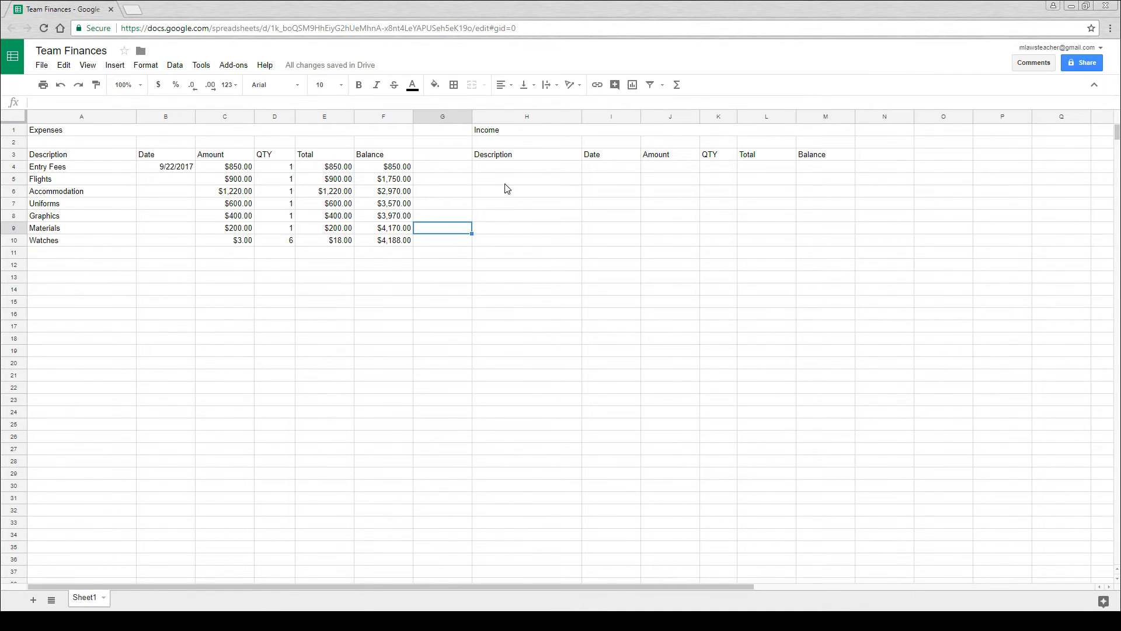
- Add the income item "Gofundme!" in row 4 with an amount of 125 and a quantity of 1
left_click(519, 171)
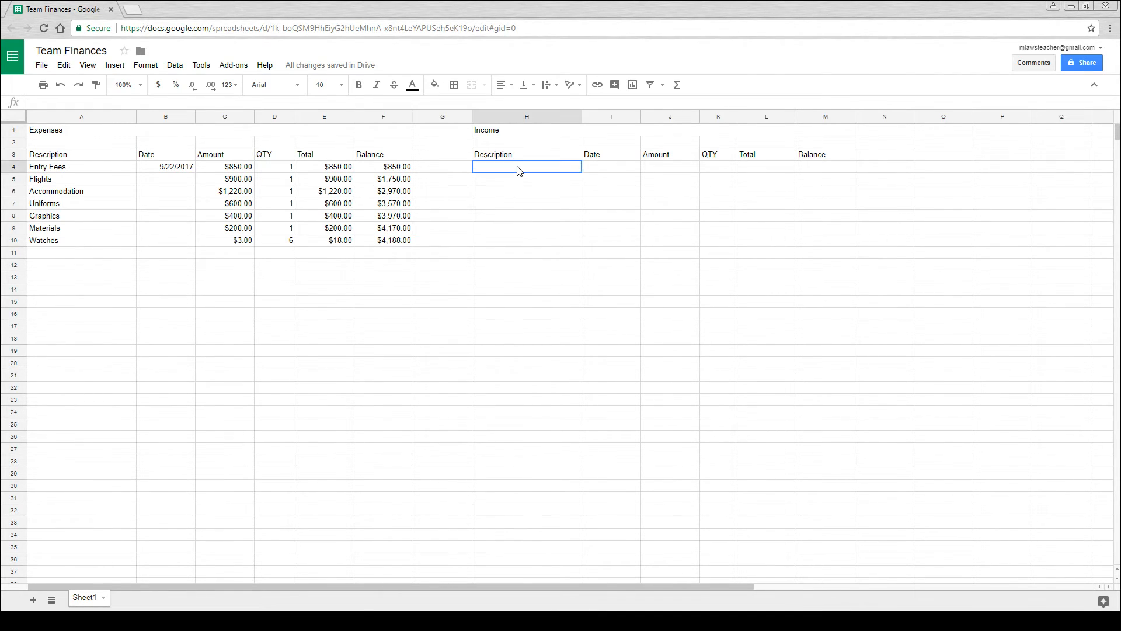
type("Gofundme!")
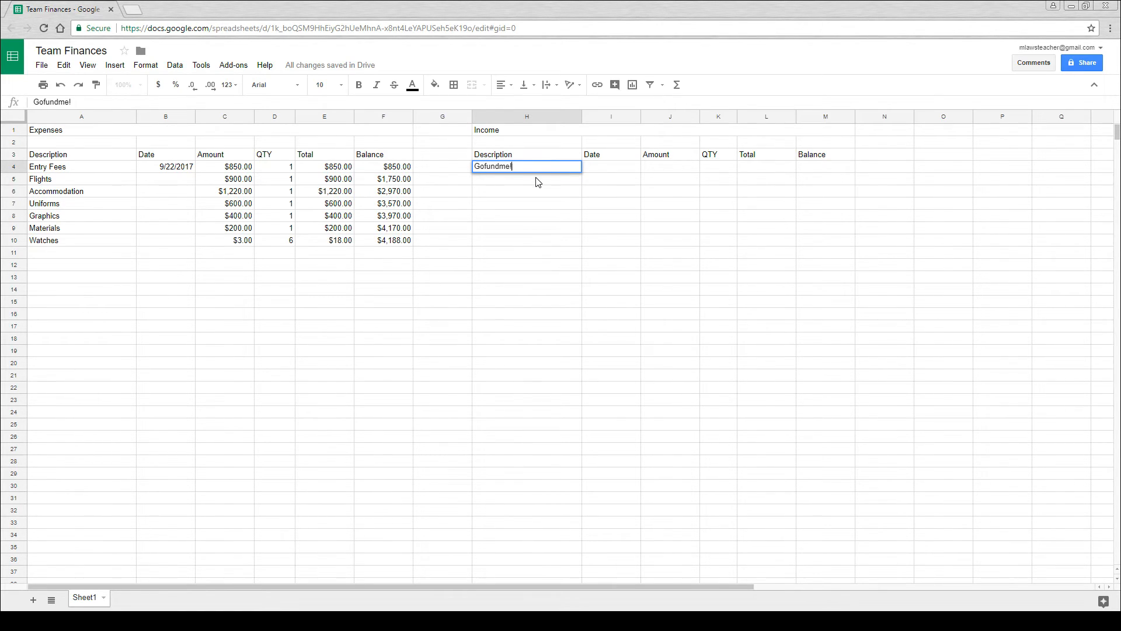
key("Return")
left_click(604, 169)
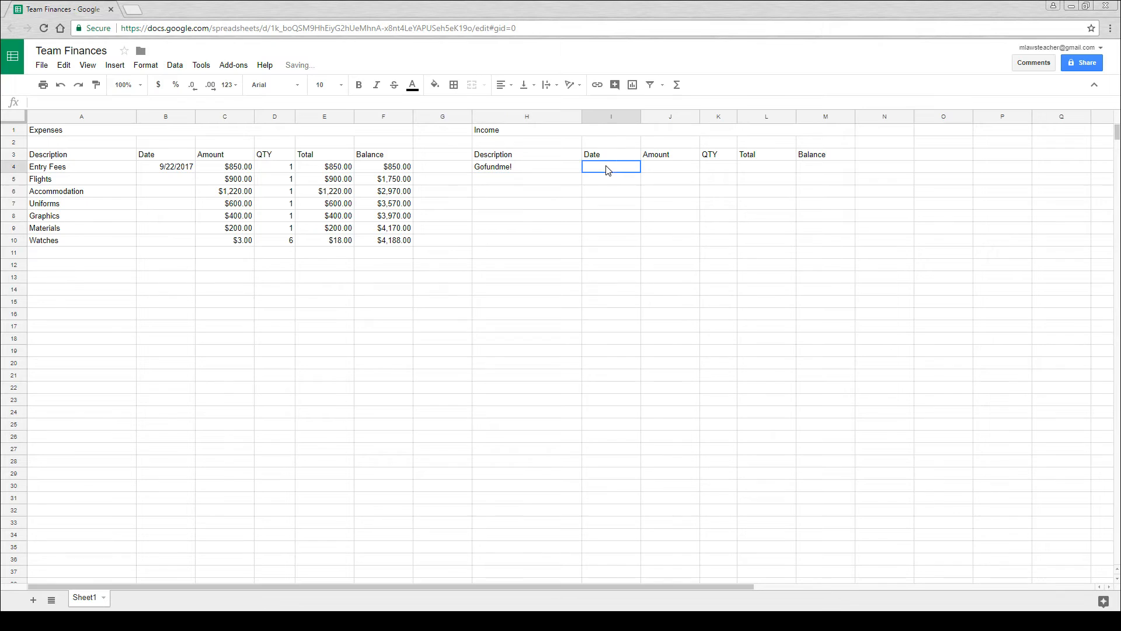
left_click(663, 169)
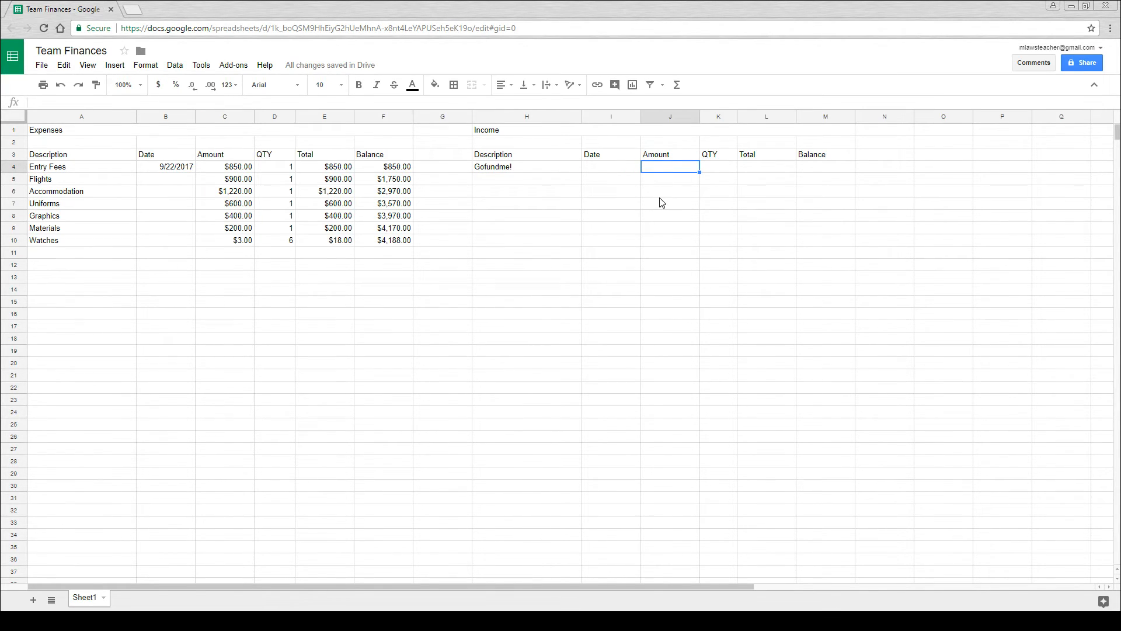
type("125")
key("Return")
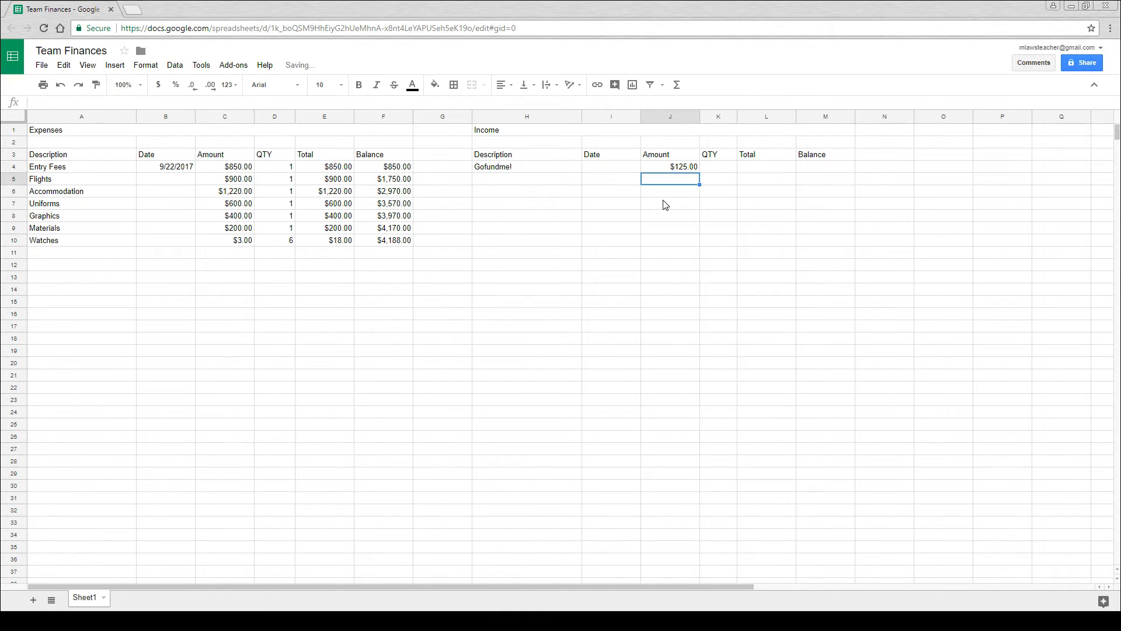
left_click(717, 168)
type("1")
key("Return")
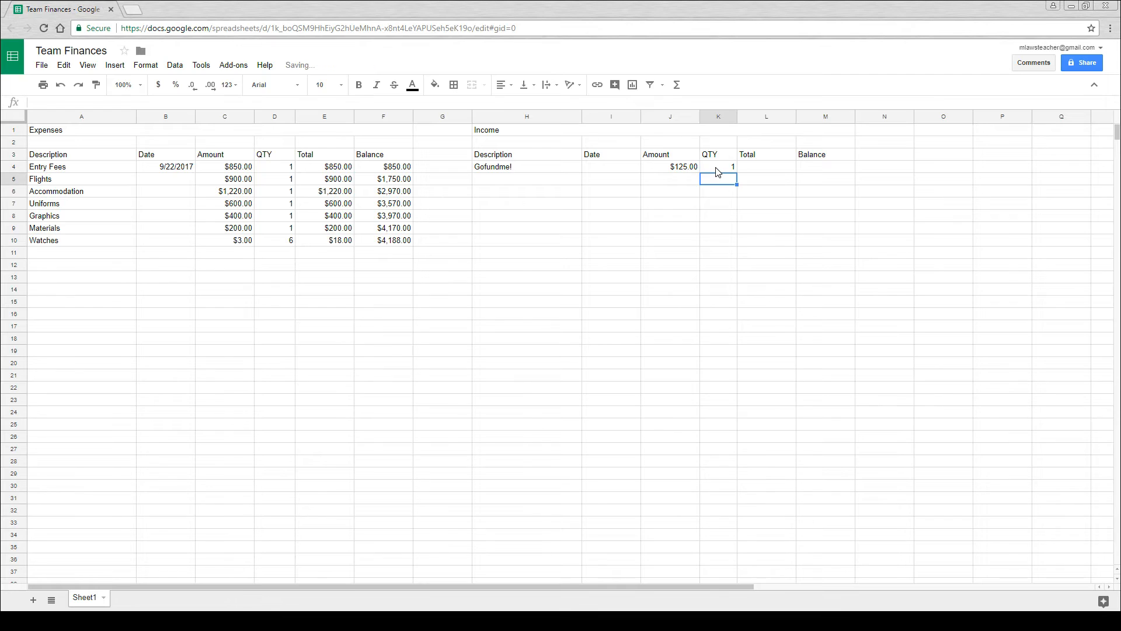
- Calculate the Gofundme! total in cell L4 with the formula =J4*K4
left_click(762, 169)
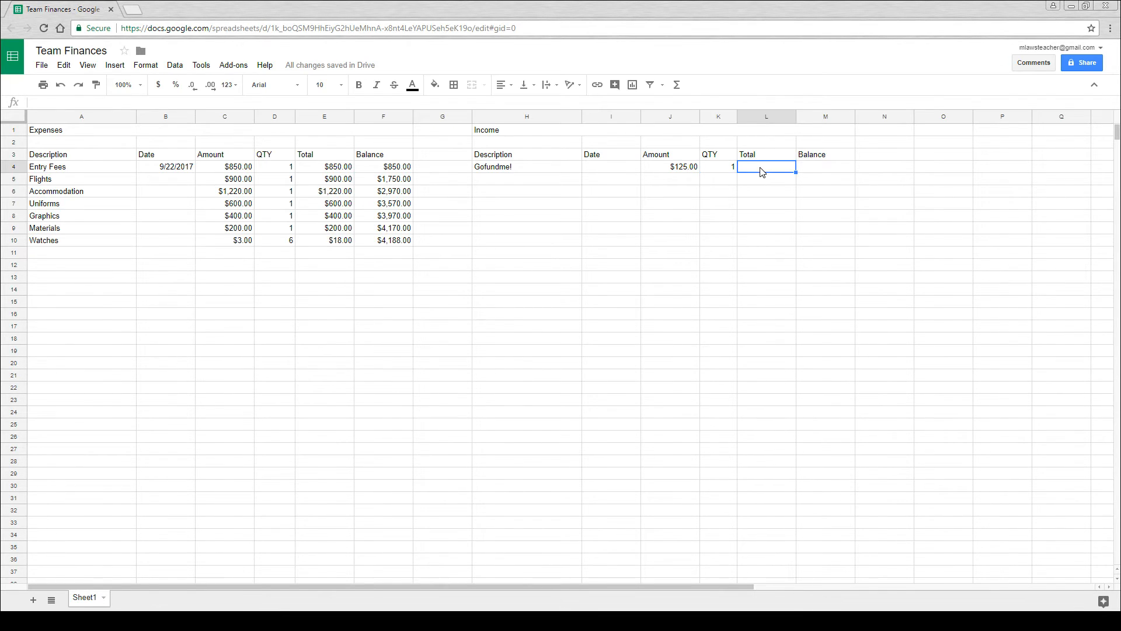
left_click(682, 169)
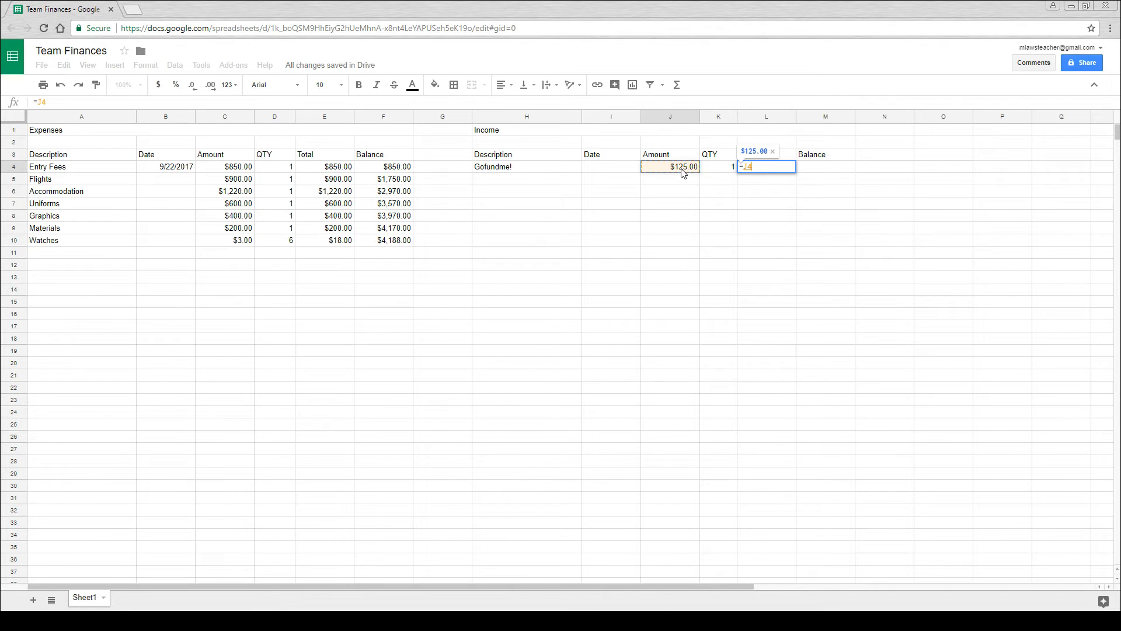
type("*")
left_click(723, 169)
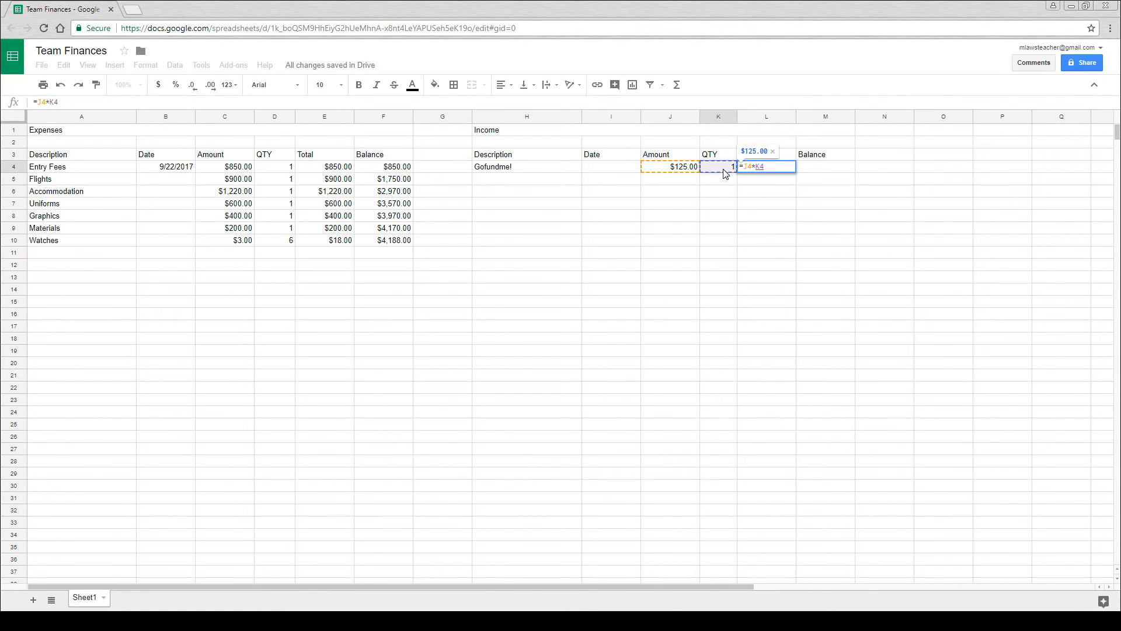
key("Return")
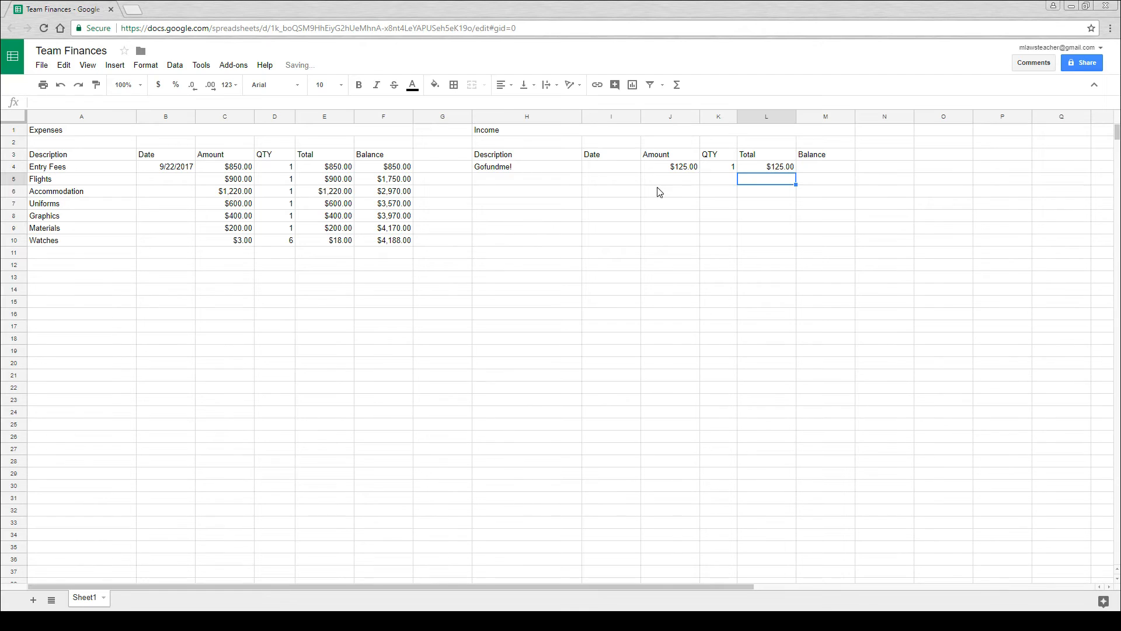
- Add the income item "Chocolates" in row 5 with an amount of 400 and a quantity of 1
double_click(536, 180)
type("Chocolates")
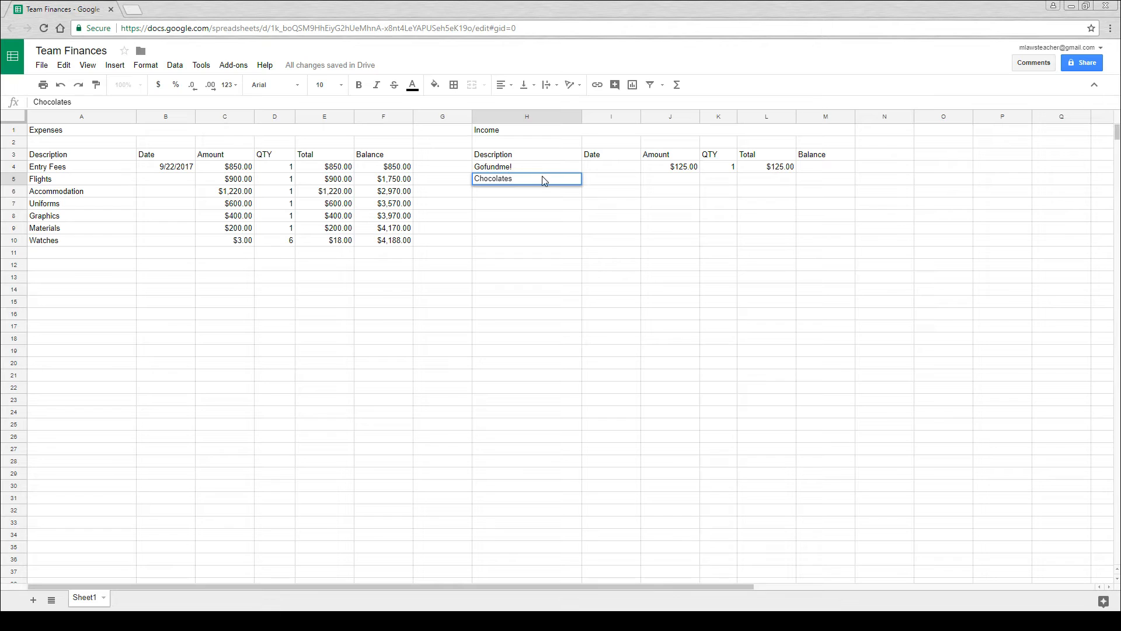
key("Return")
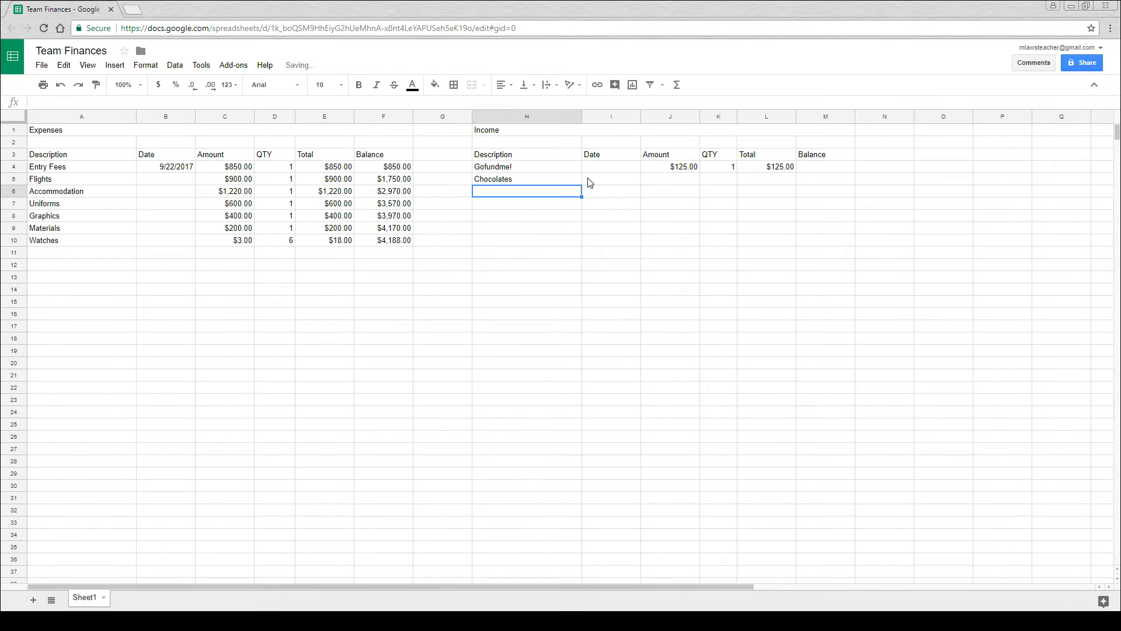
left_click(657, 181)
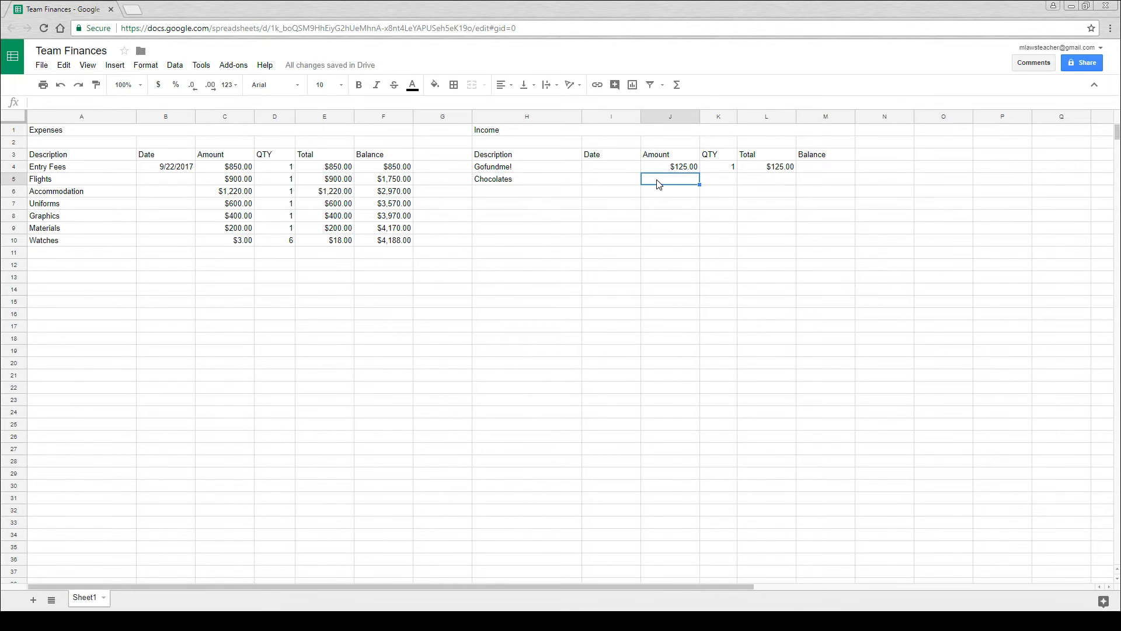
type("400")
key("Return")
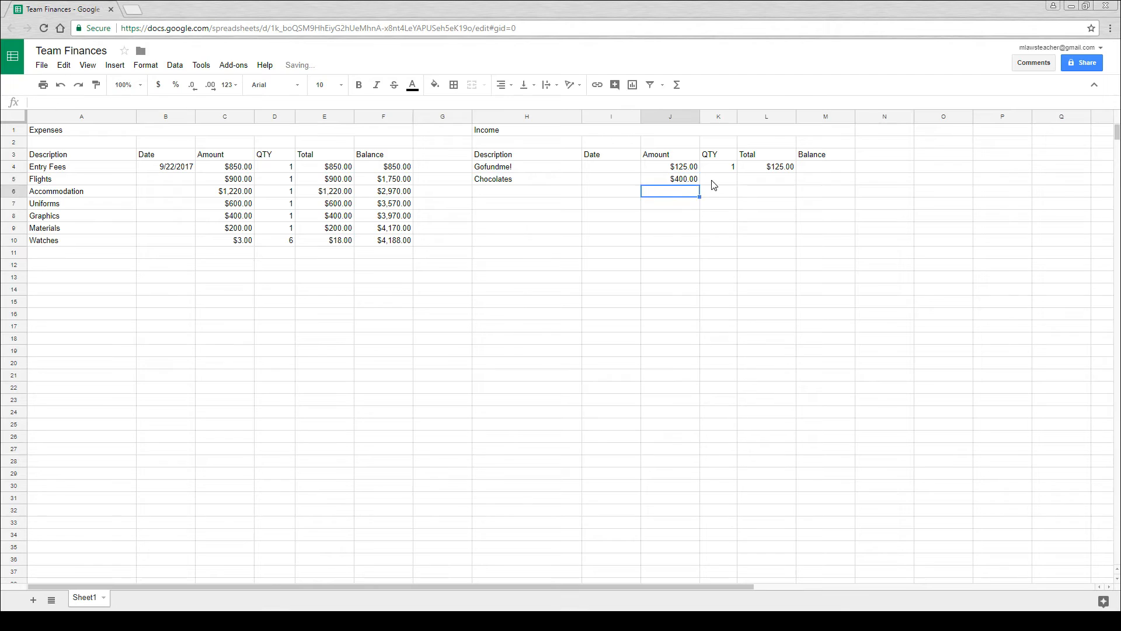
left_click(723, 185)
type("1")
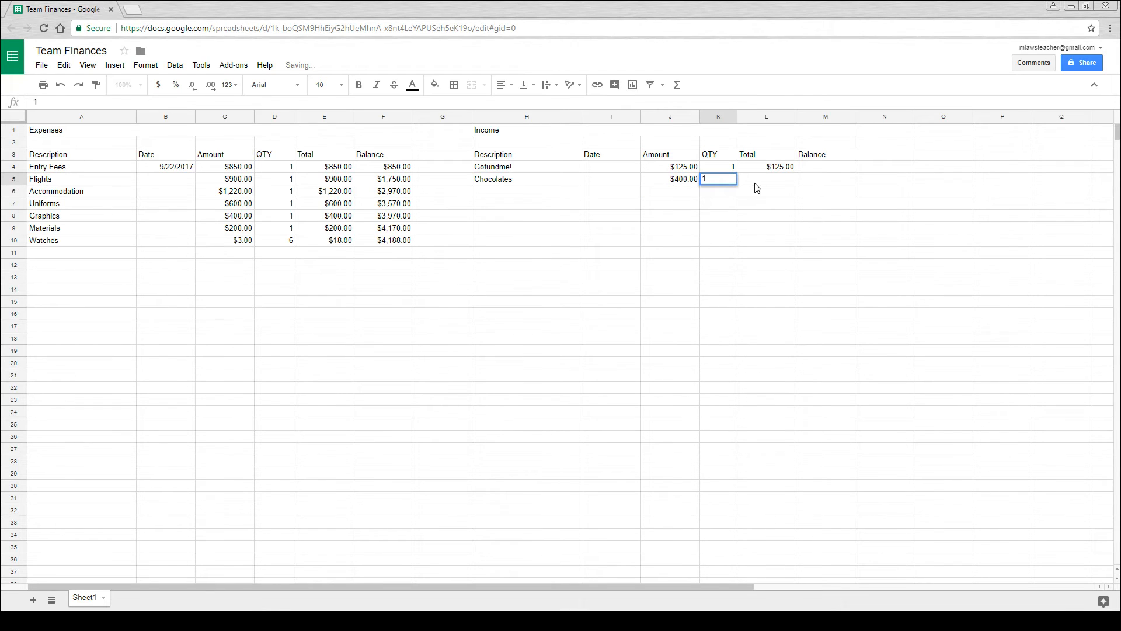
key("Return")
- Fill the income total formula from cell L4 down to L10
left_click(785, 170)
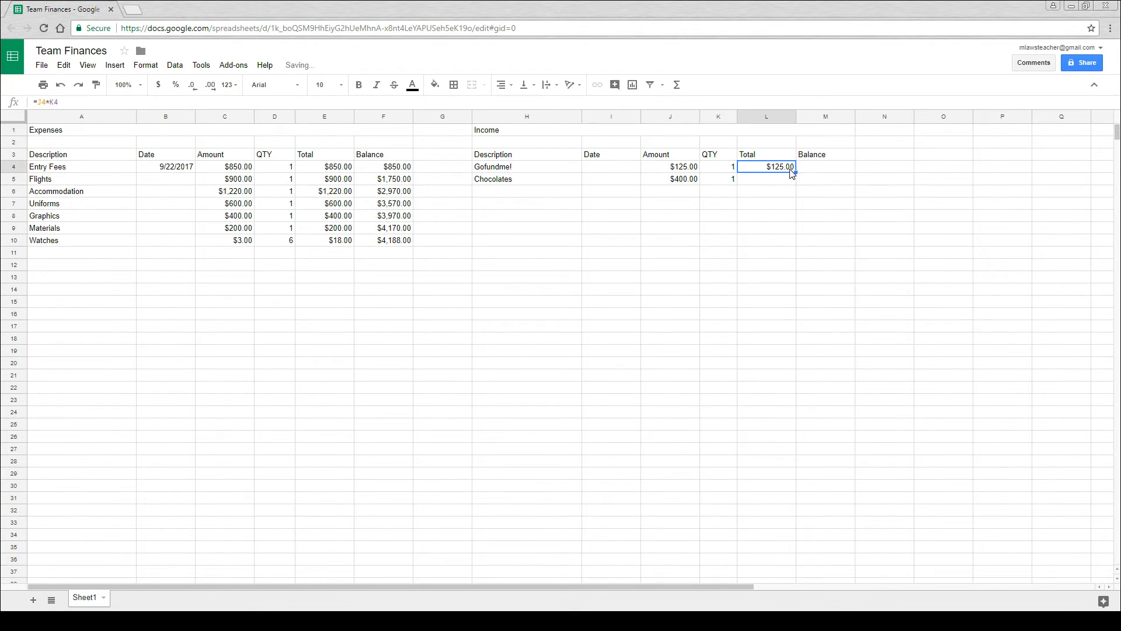
left_click_drag(795, 171, 797, 242)
left_click(777, 264)
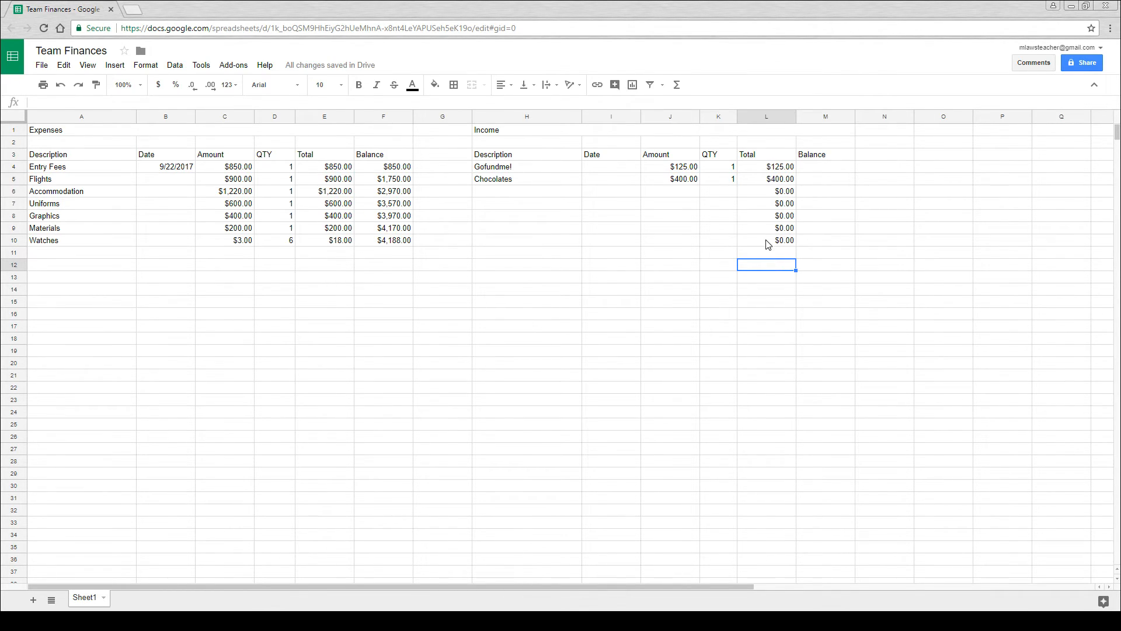
- Clear the total in cell L10 and fill the total formula from L9 down to L12
left_click(768, 244)
key("Delete")
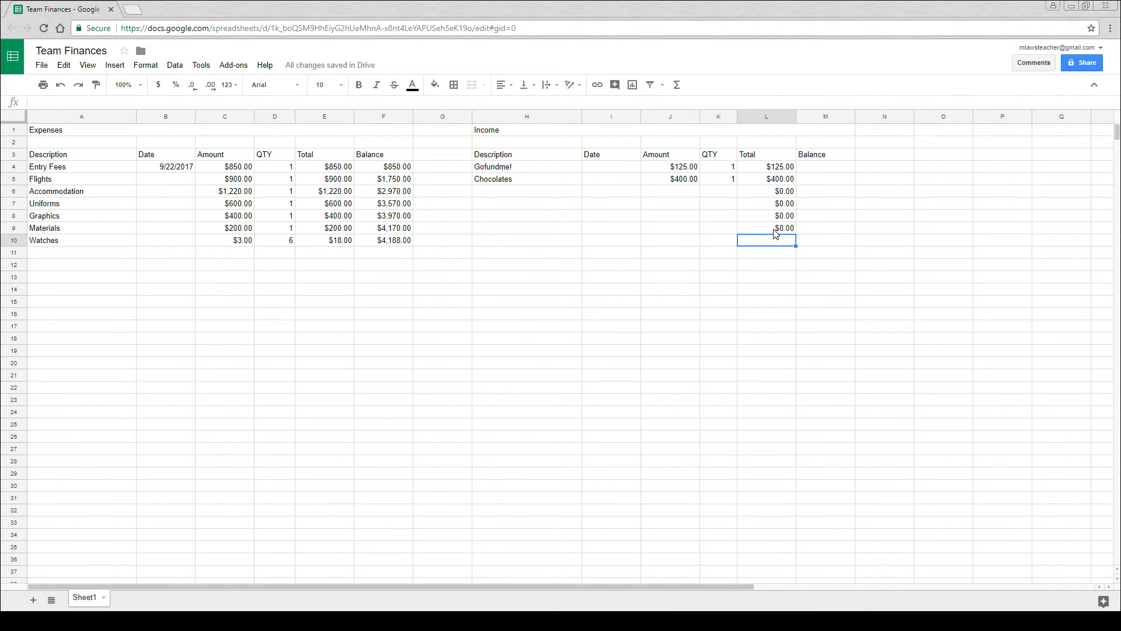
left_click(777, 230)
left_click_drag(795, 233, 787, 267)
left_click(775, 290)
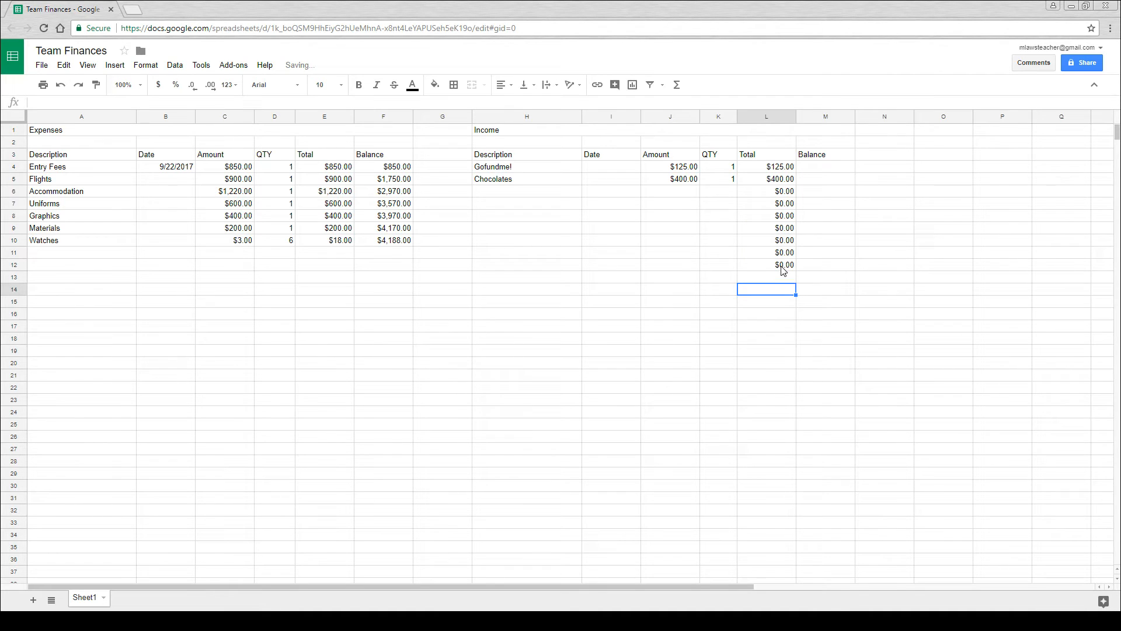
- Add the income item "Sponsor 1" in row 6 with an amount of 500 and a quantity of 1
double_click(504, 195)
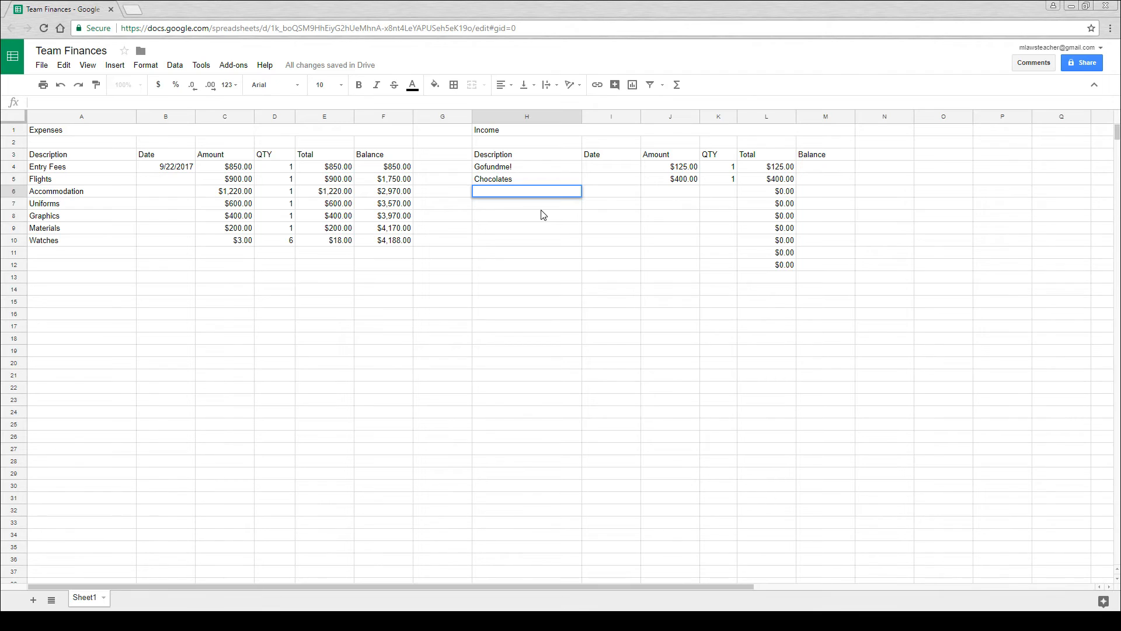
type("Spo")
left_click(671, 193)
type("500")
key("Return")
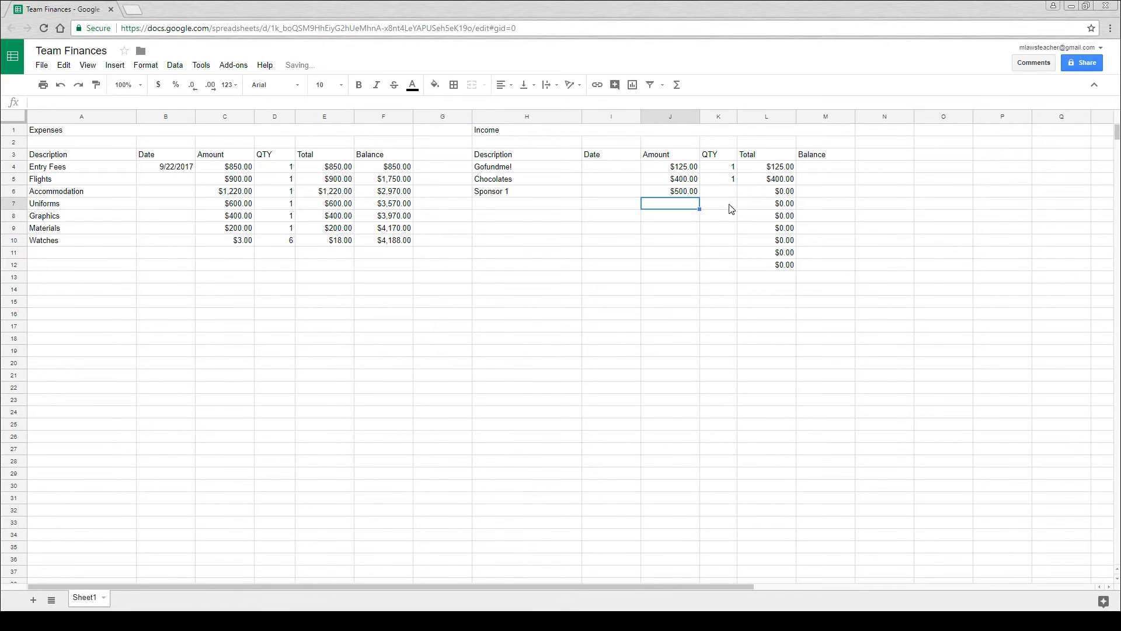
left_click(730, 195)
type("1")
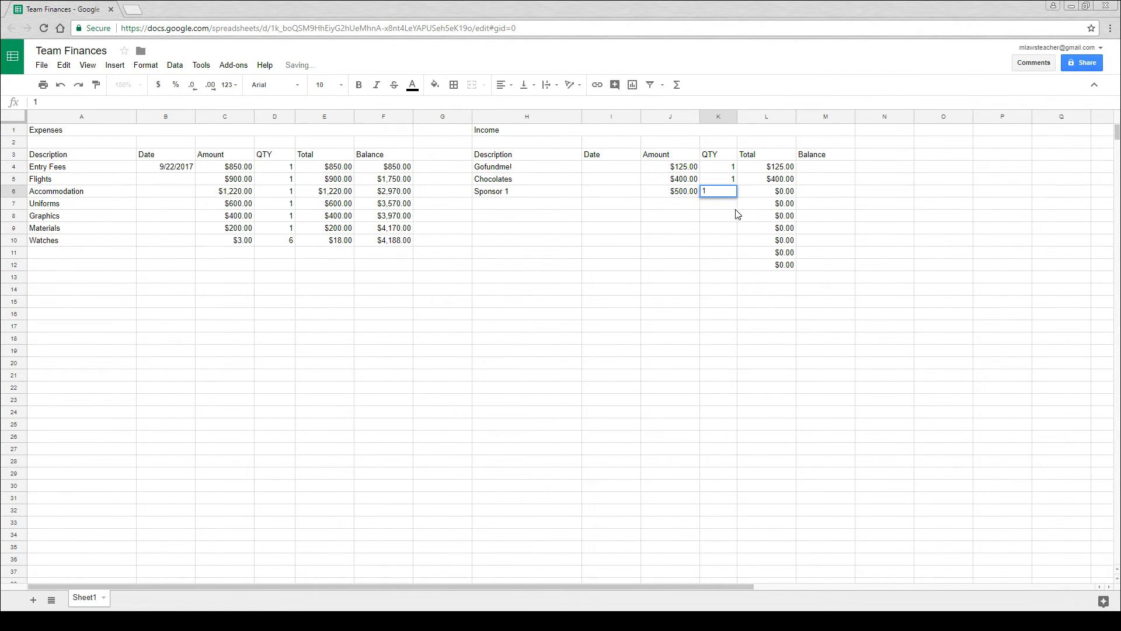
key("Return")
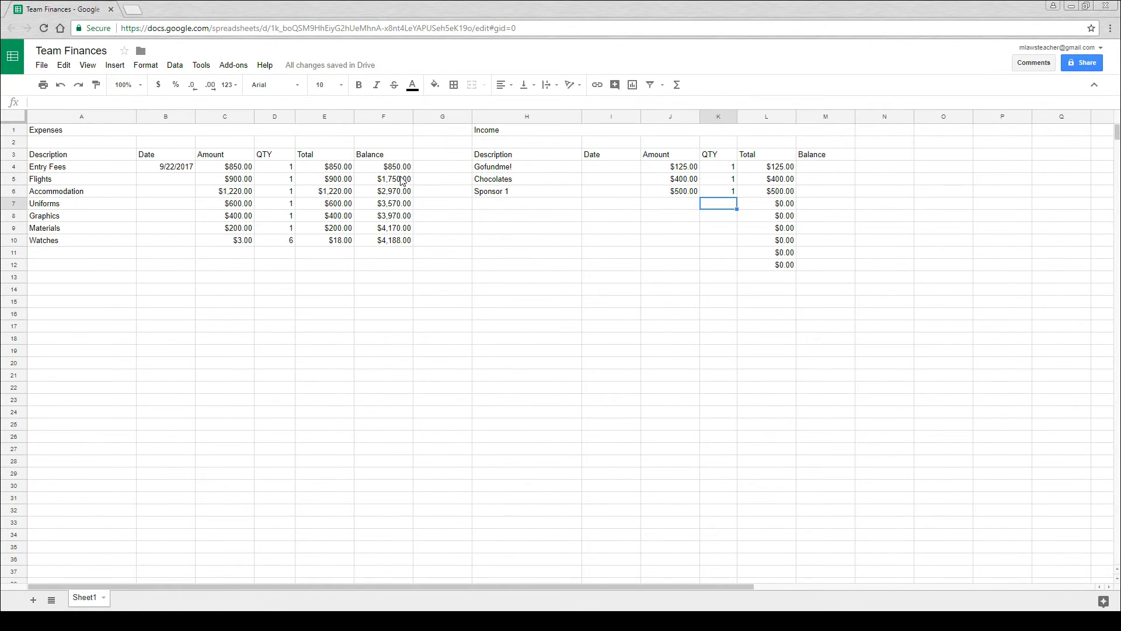
- Start the income balance in cell M4 with the formula =L4
left_click(829, 169)
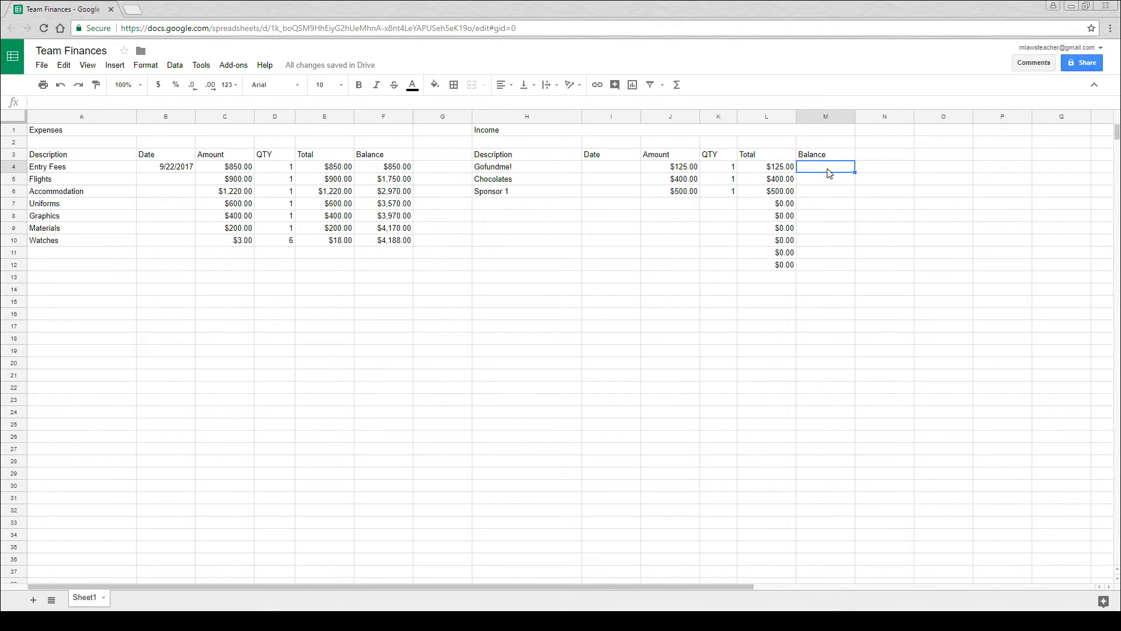
type("=")
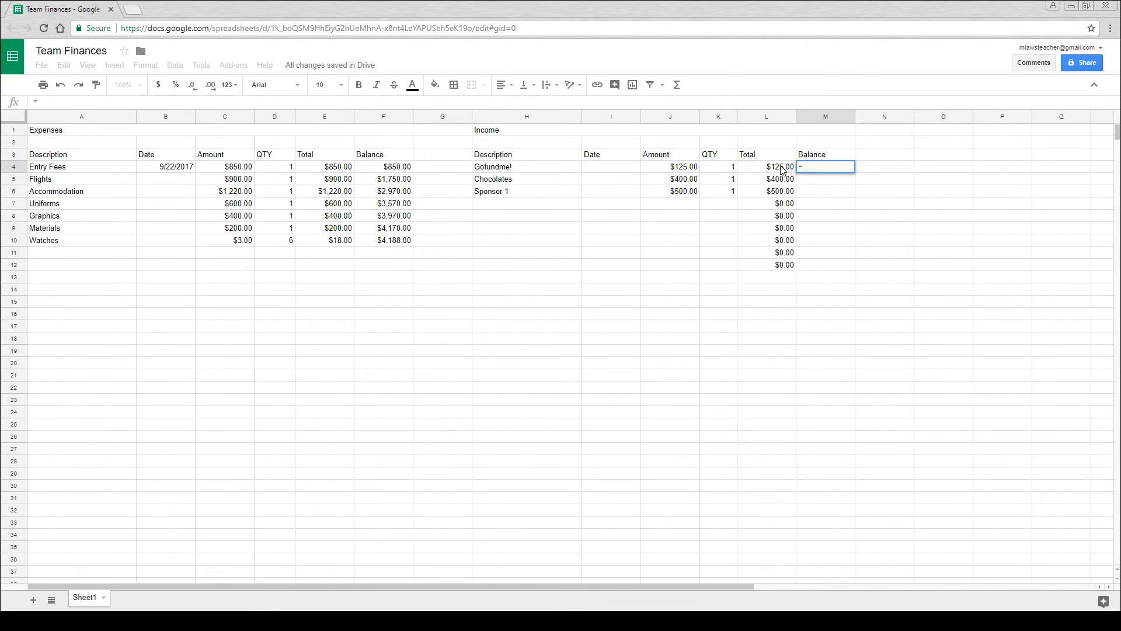
left_click(781, 168)
key("Return")
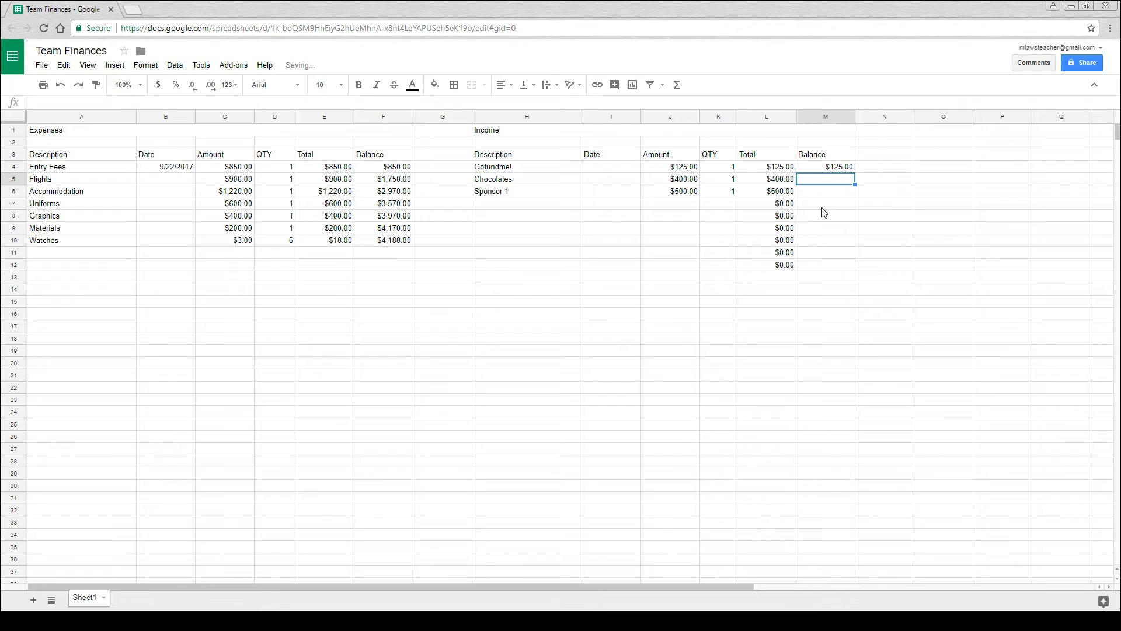
- Enter the running balance formula =M4+L5 in cell M5 and fill it down to M12
type("=")
left_click(823, 166)
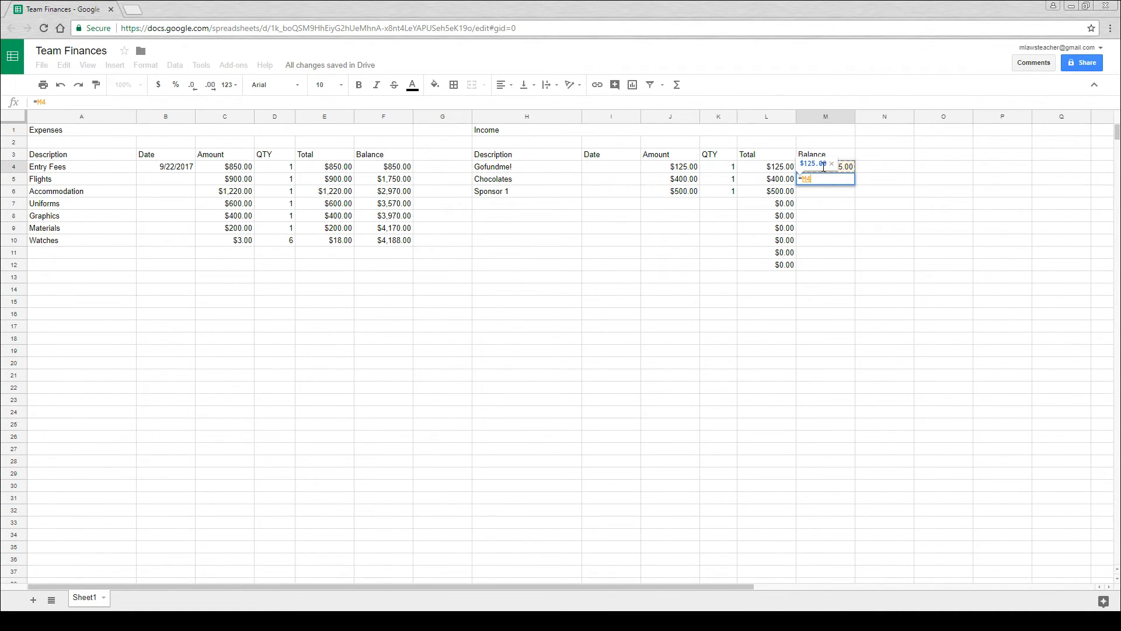
type("+")
left_click(783, 181)
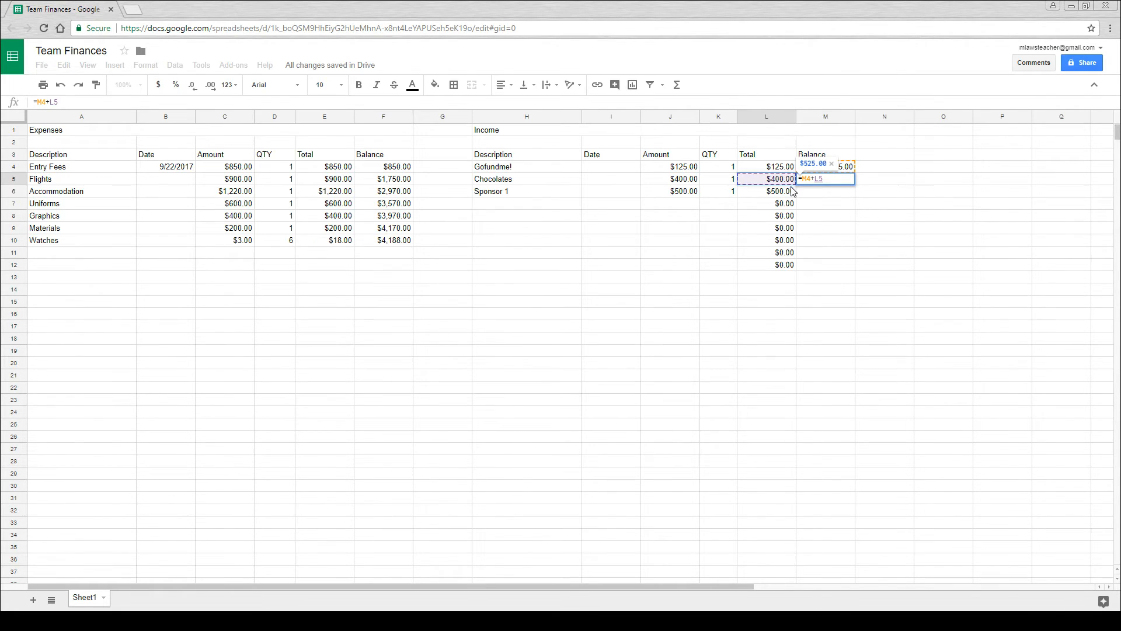
key("Return")
left_click(853, 182)
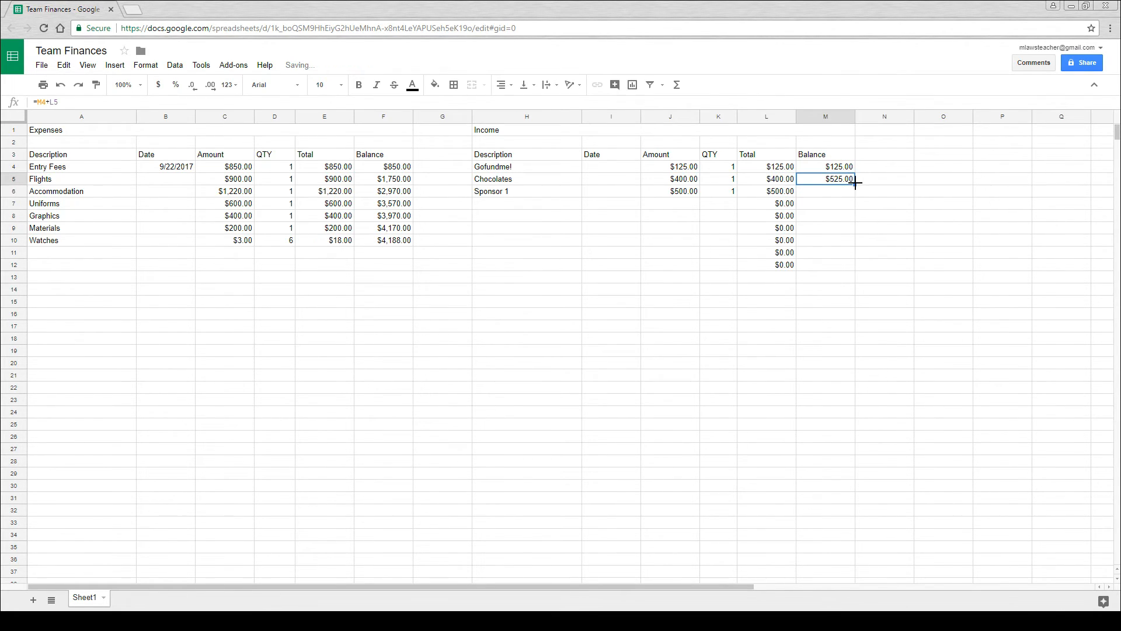
left_click_drag(854, 184, 854, 266)
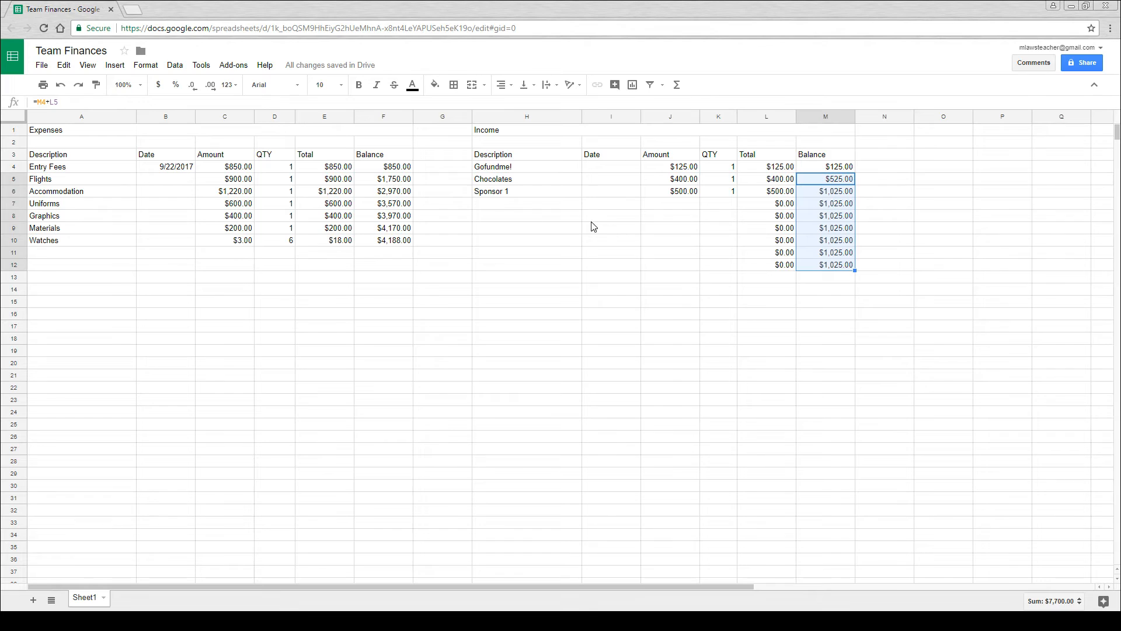
- Add the income item "Sponsor 2" in row 7 with an amount of 1000 and a quantity of 1
left_click(501, 206)
type("S")
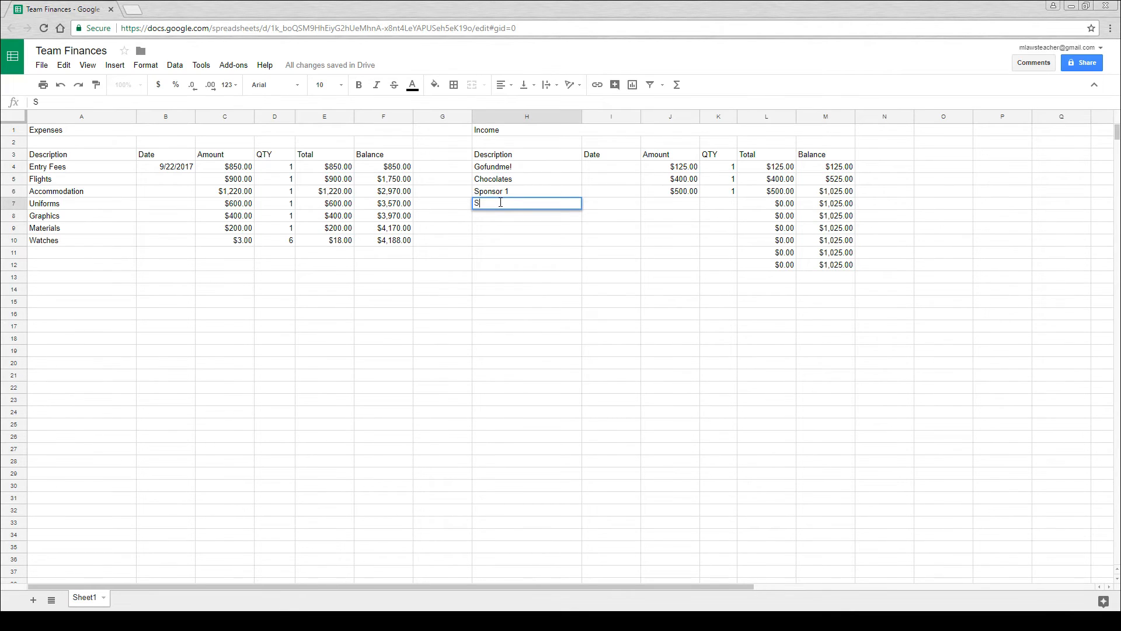
type("ponsor 2")
key("Return")
left_click(669, 206)
type("1,000")
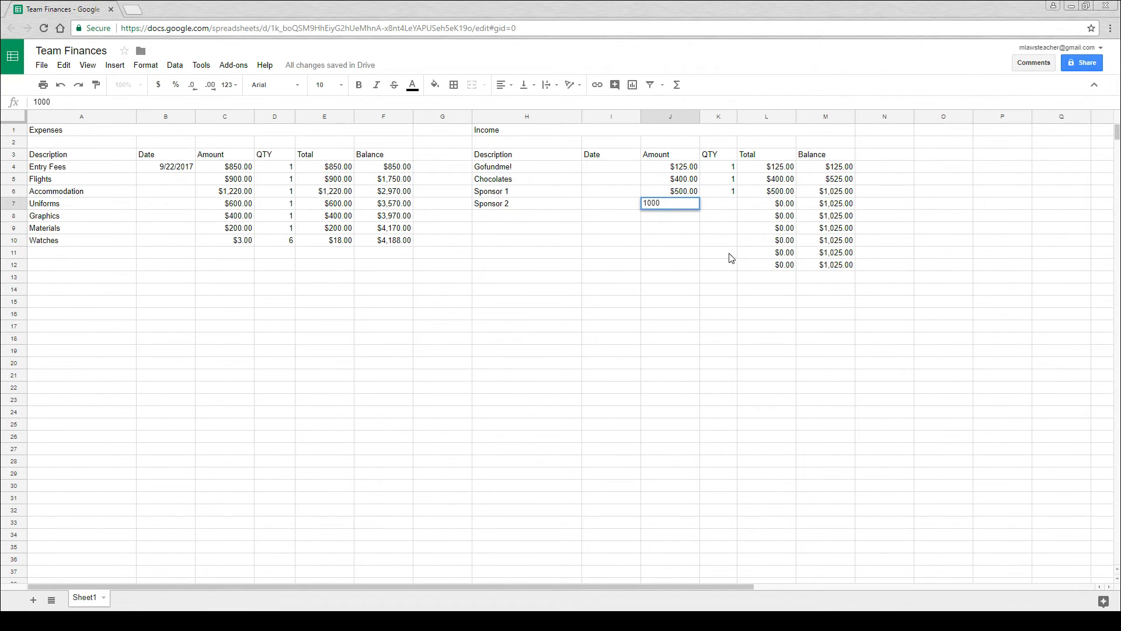
key("Return")
left_click(726, 206)
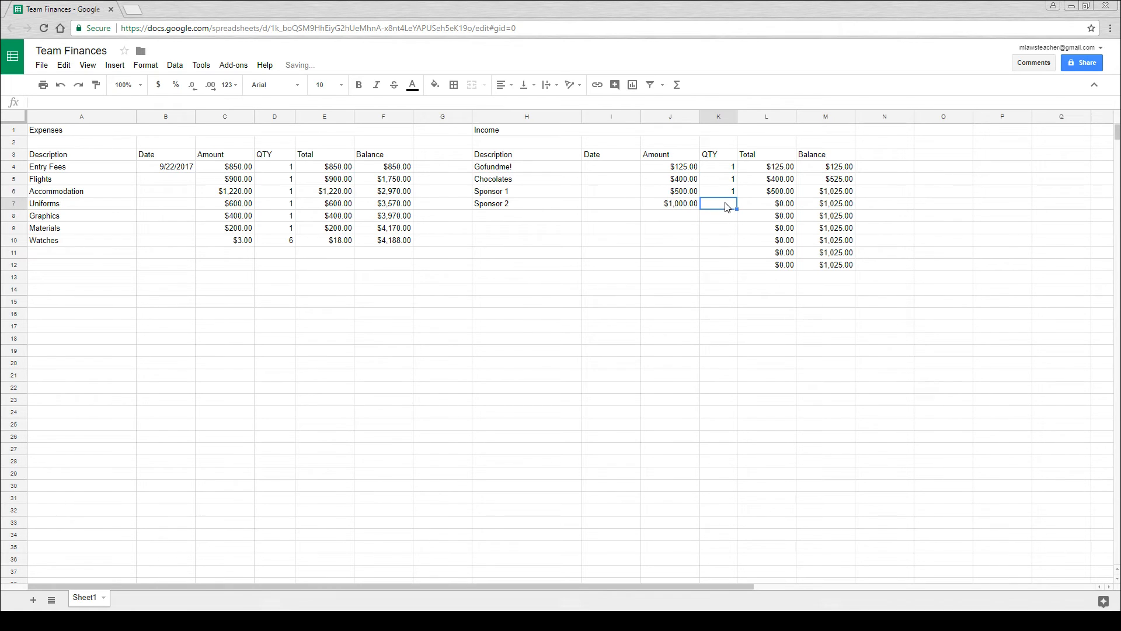
type("1")
key("Return")
- Add the income item "Sponsor 3" in row 8 with an amount of 500 and a quantity of 1
left_click(495, 217)
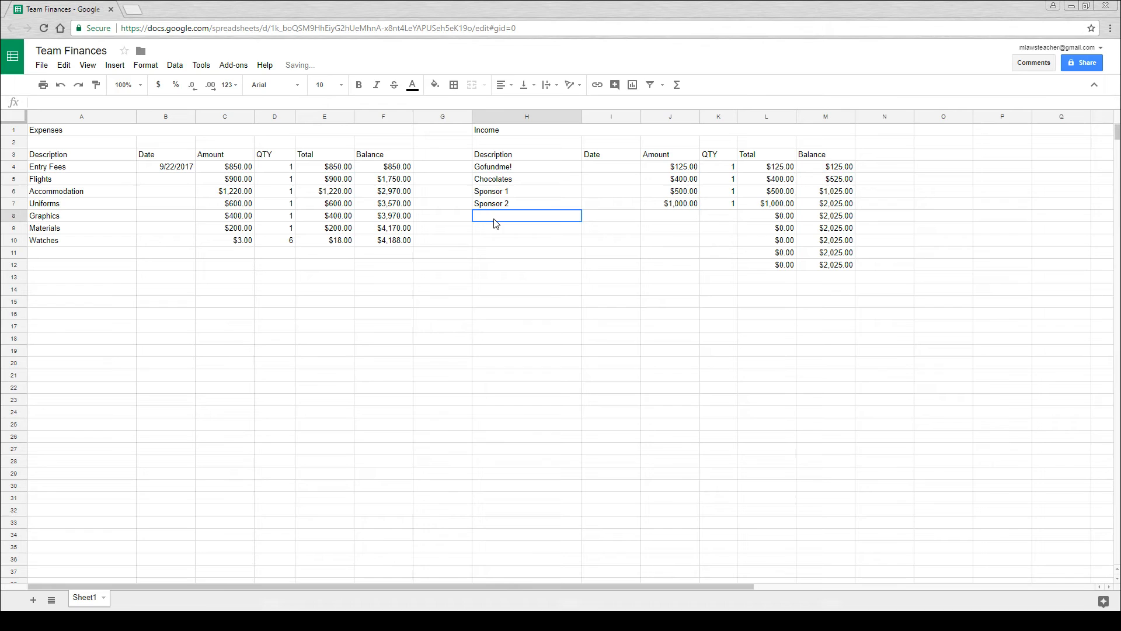
type("Sponsor 3")
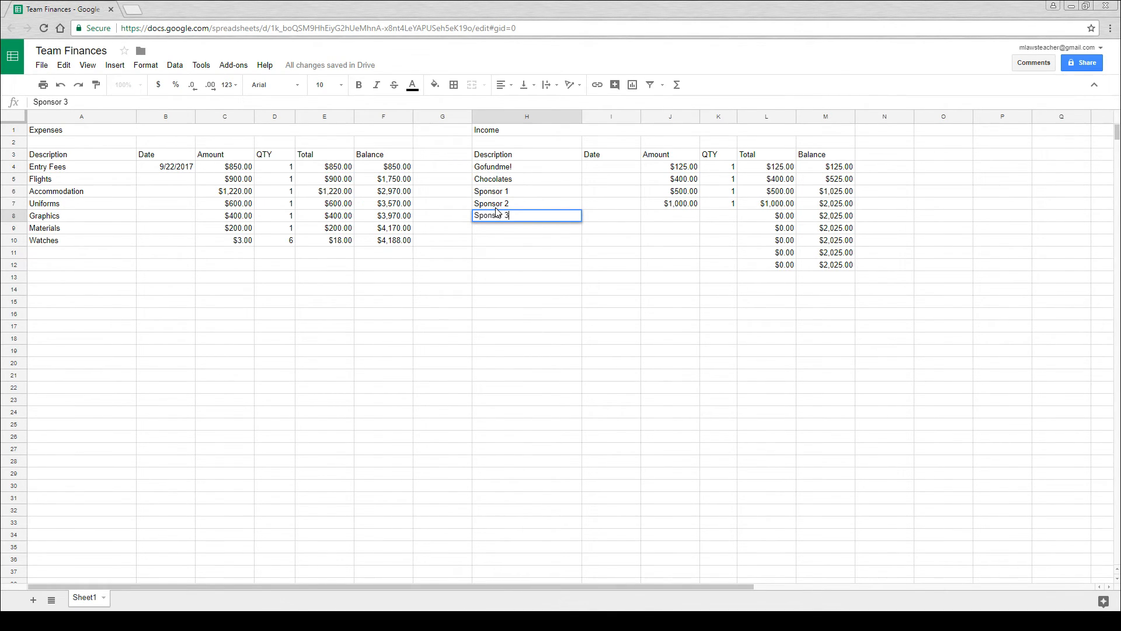
key("Return")
left_click(682, 221)
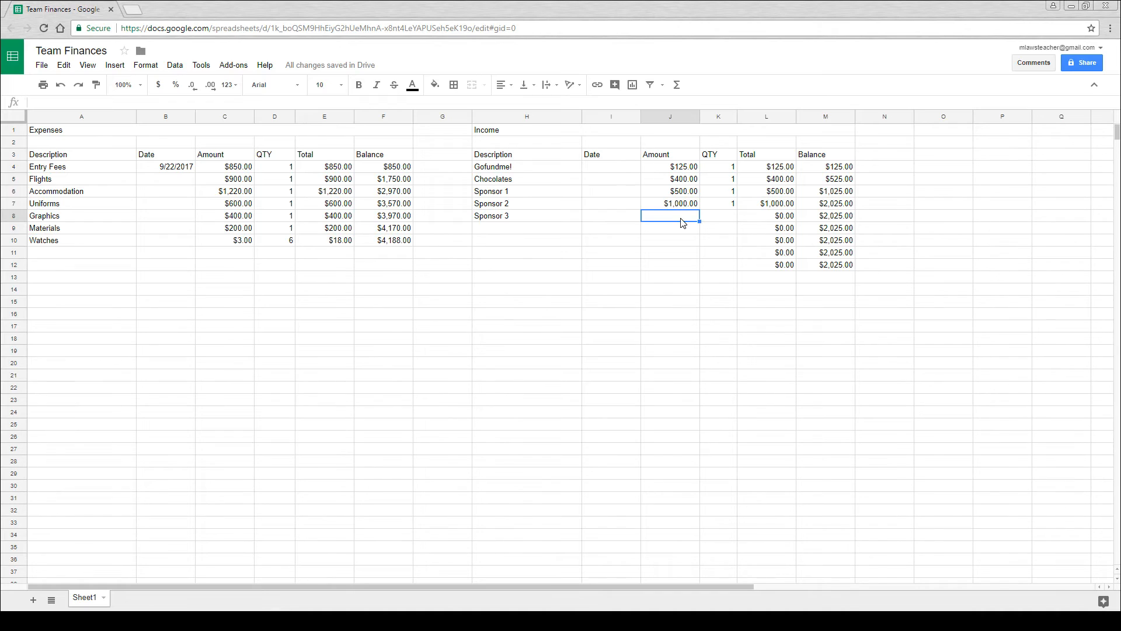
type("500")
key("Return")
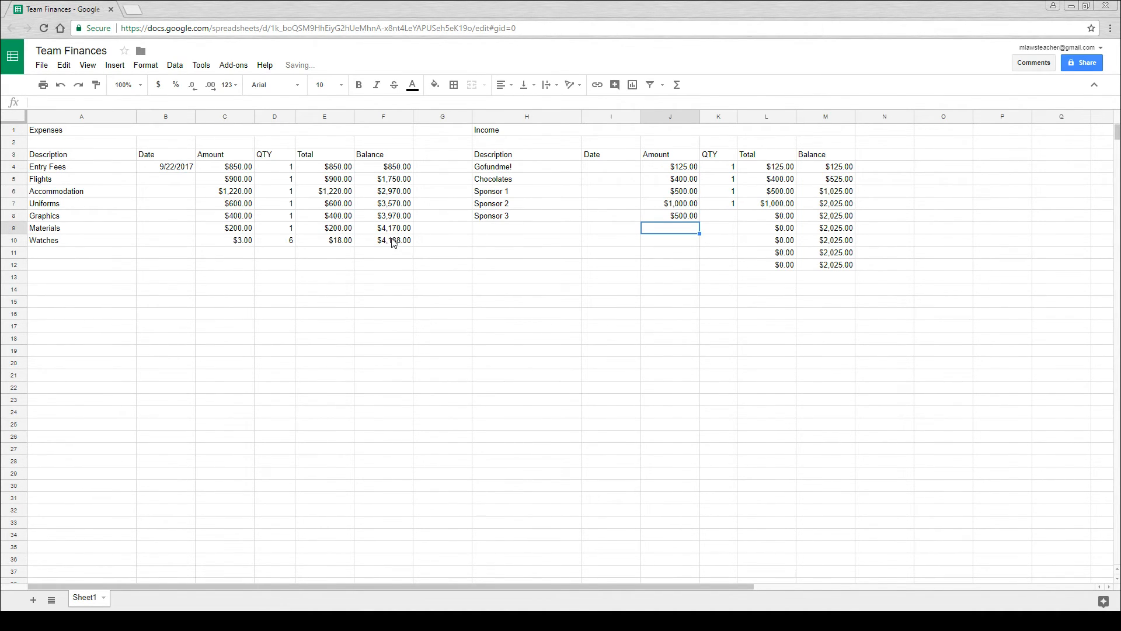
left_click(729, 219)
type("1")
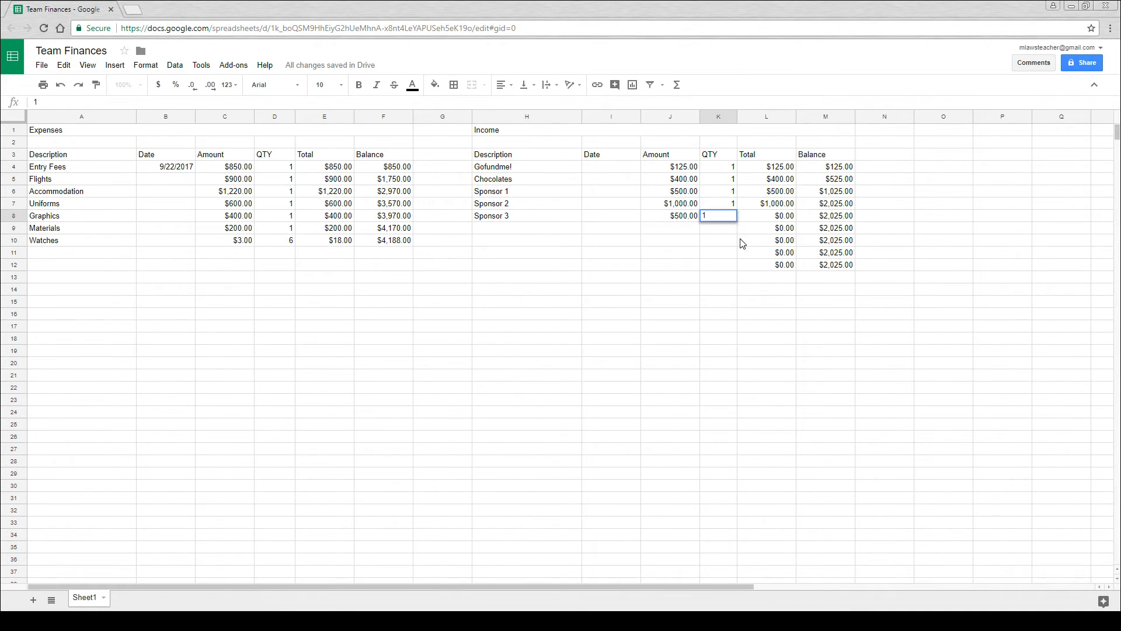
key("Return")
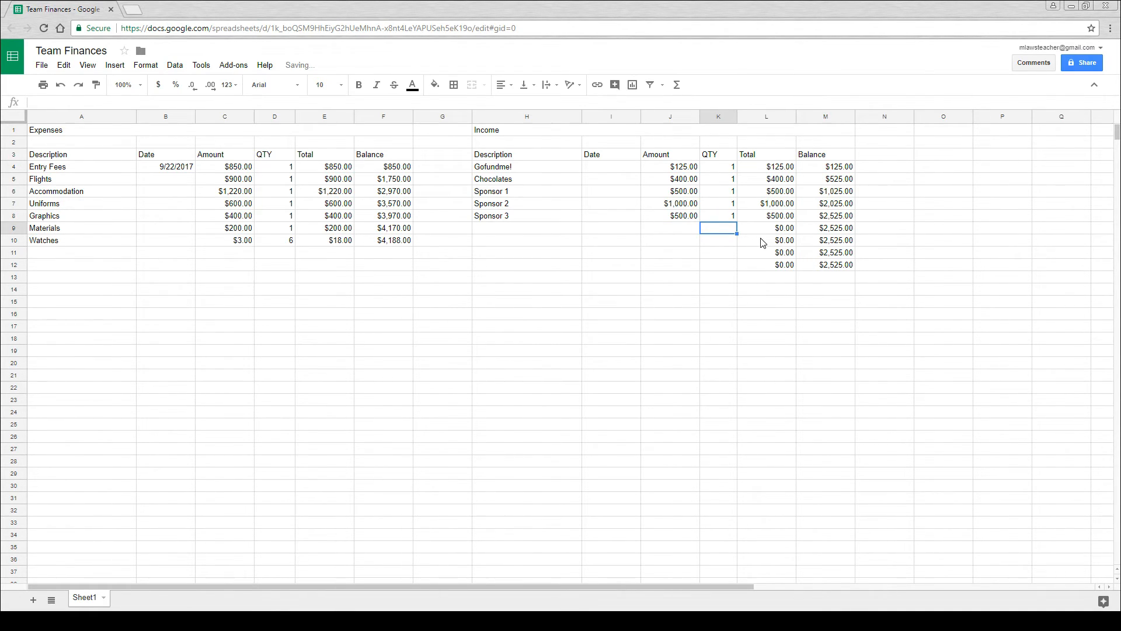
- Add the income item "Raffle" in row 9 with an amount of 380 and a quantity of 1
left_click(516, 229)
type("Raffl")
key("Return")
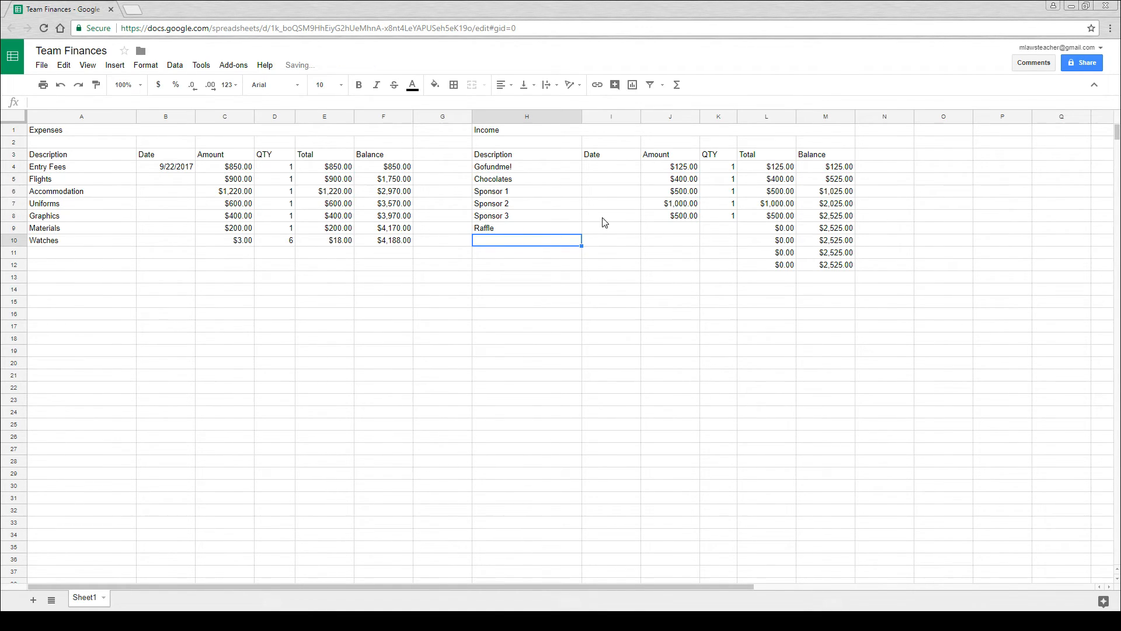
left_click(623, 229)
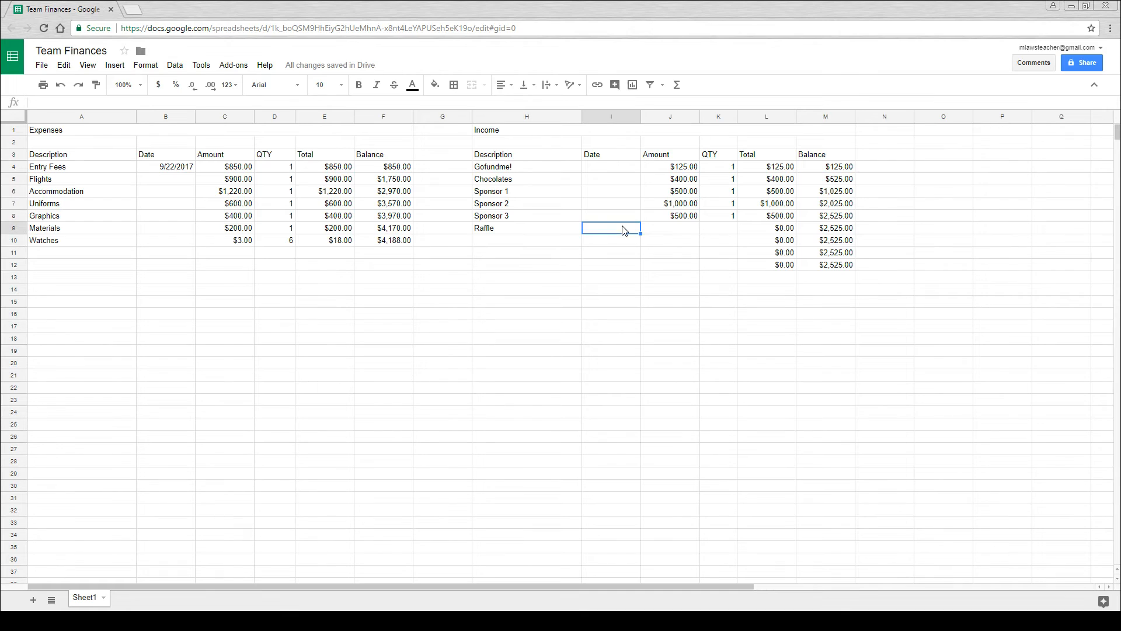
left_click(670, 231)
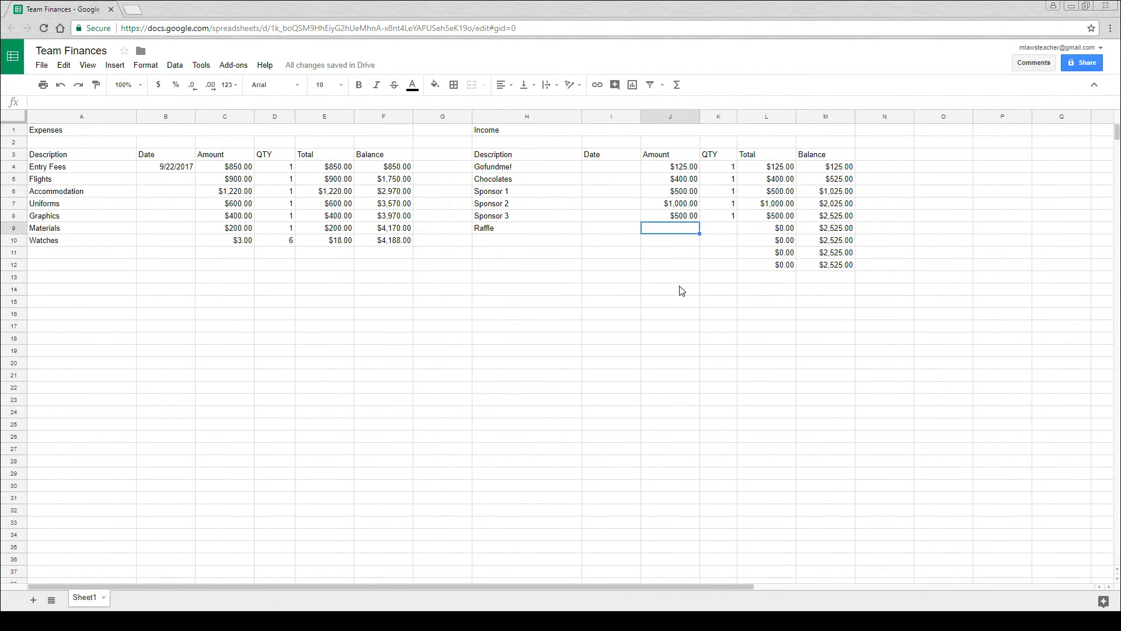
type("380")
key("Return")
left_click(728, 230)
type("1")
key("Return")
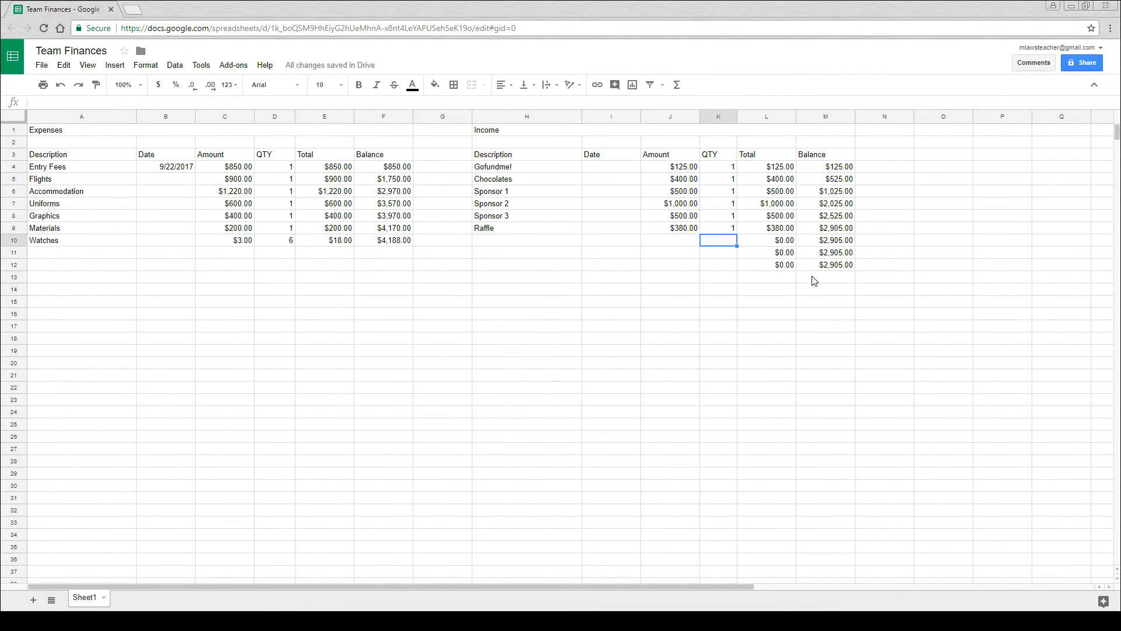
- Add the income item "Sponsor 4" in row 10 with an amount of 1000 and a quantity of 1
left_click(512, 245)
type("Sponsor")
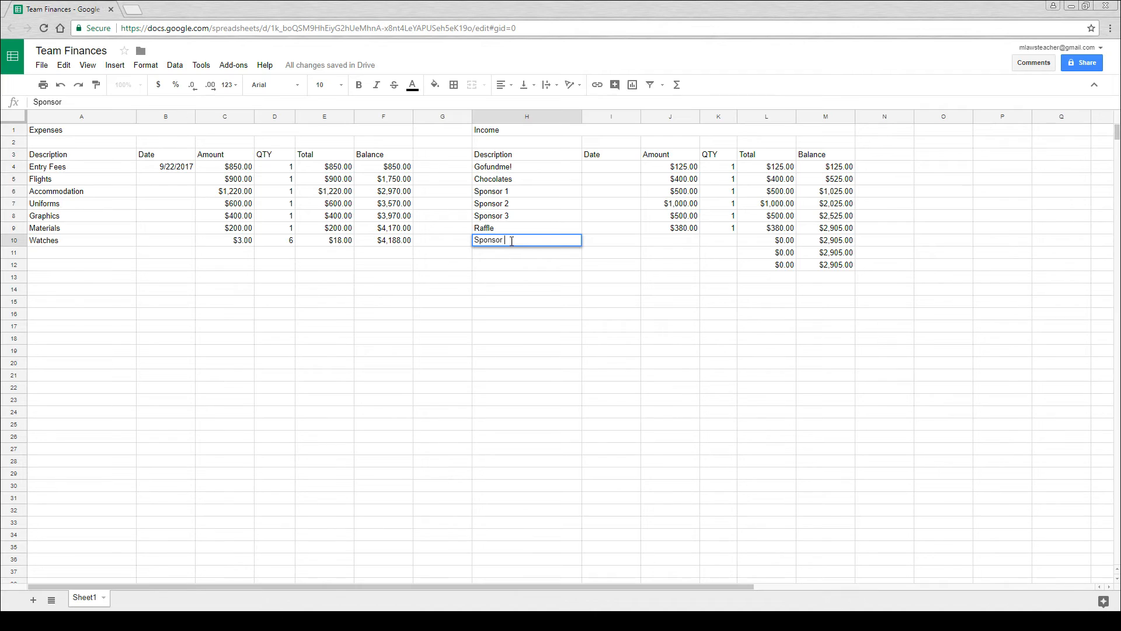
key("Return")
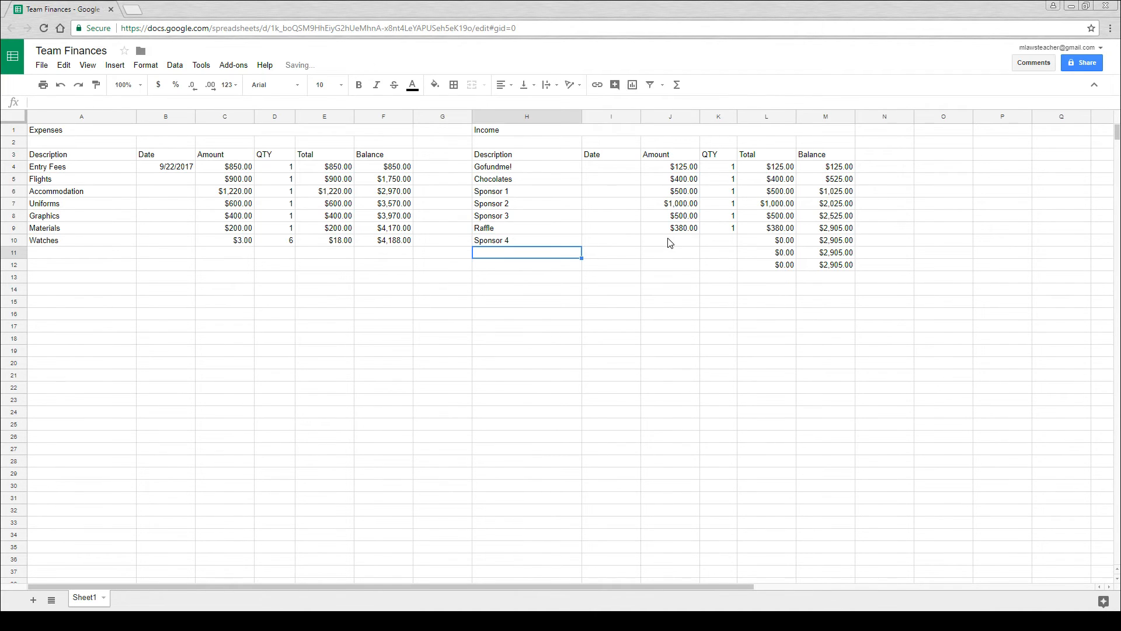
left_click(670, 242)
type("1000")
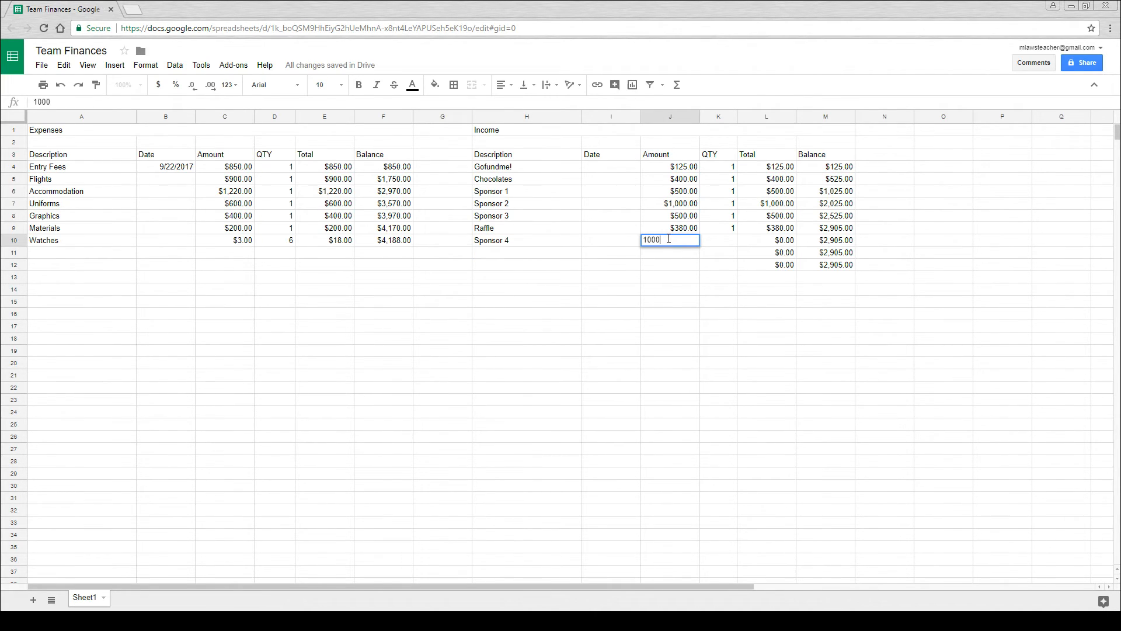
key("Return")
left_click(722, 239)
type("1")
key("Return")
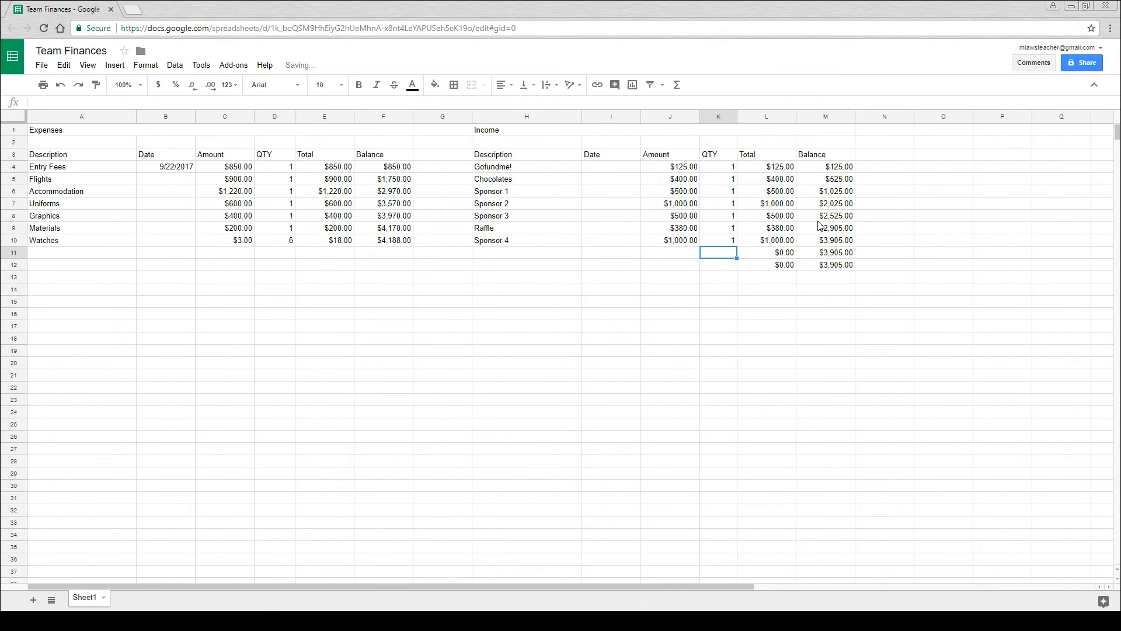
- Add the income item "Sponsor 5" in row 11 with an amount of 250 and a quantity of 1
left_click(526, 254)
type("Sponsor")
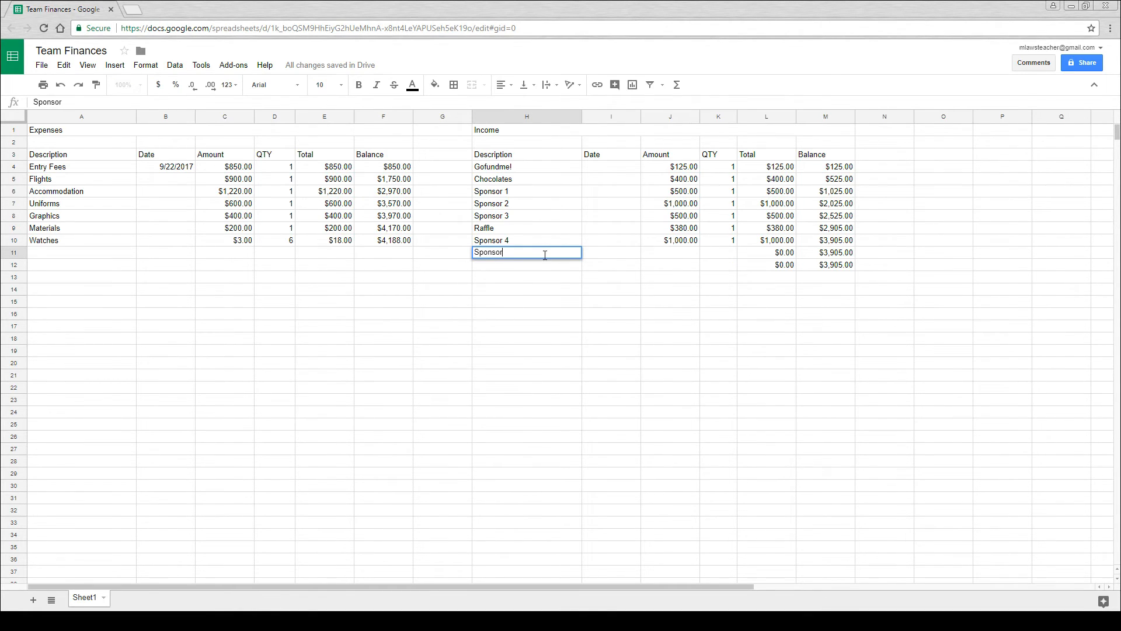
type(" 5")
key("Return")
left_click(683, 254)
type("250")
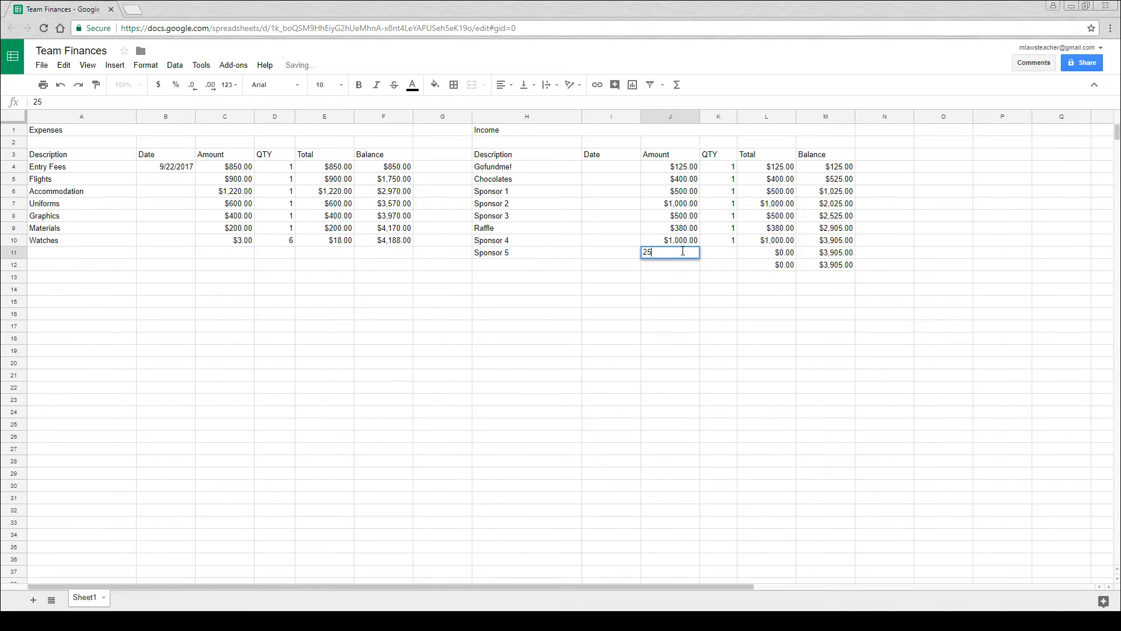
key("Return")
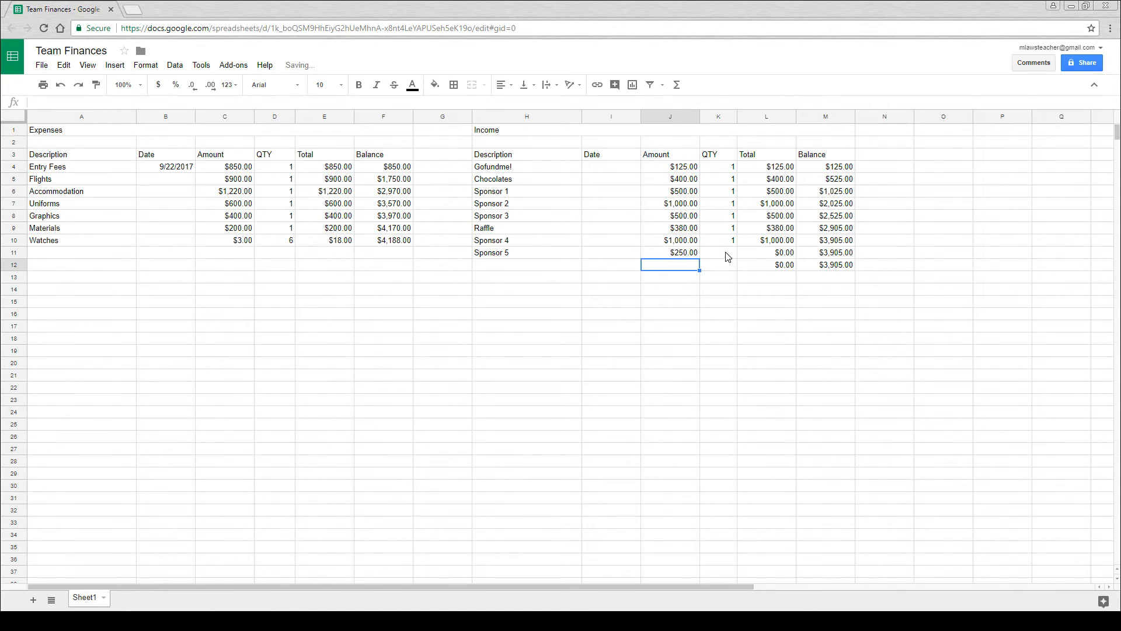
left_click(728, 256)
type("1")
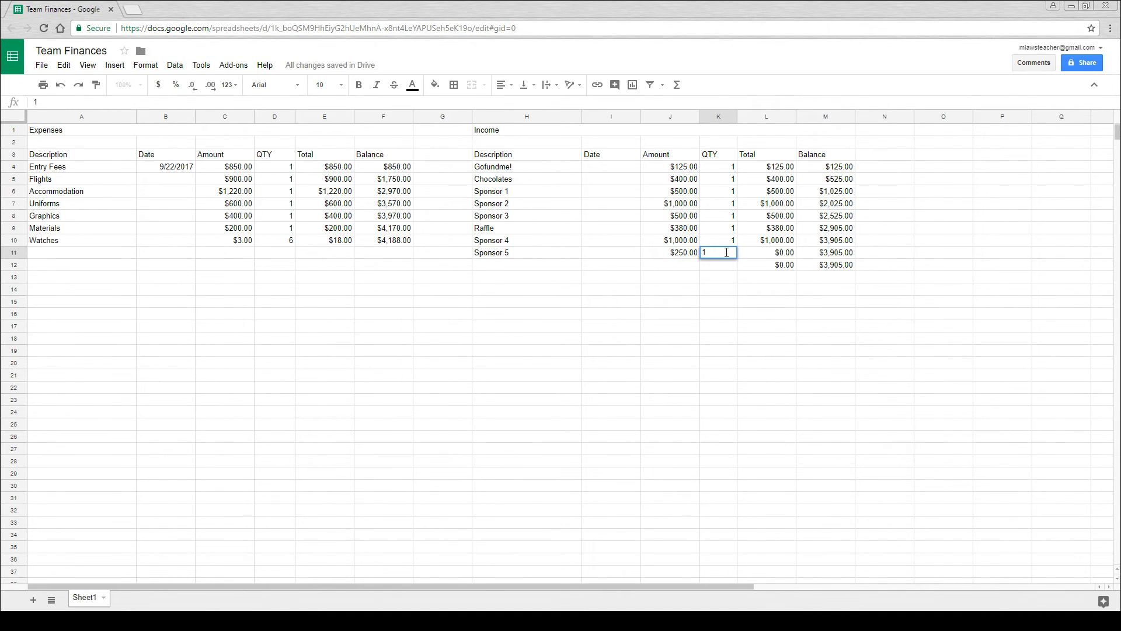
key("Return")
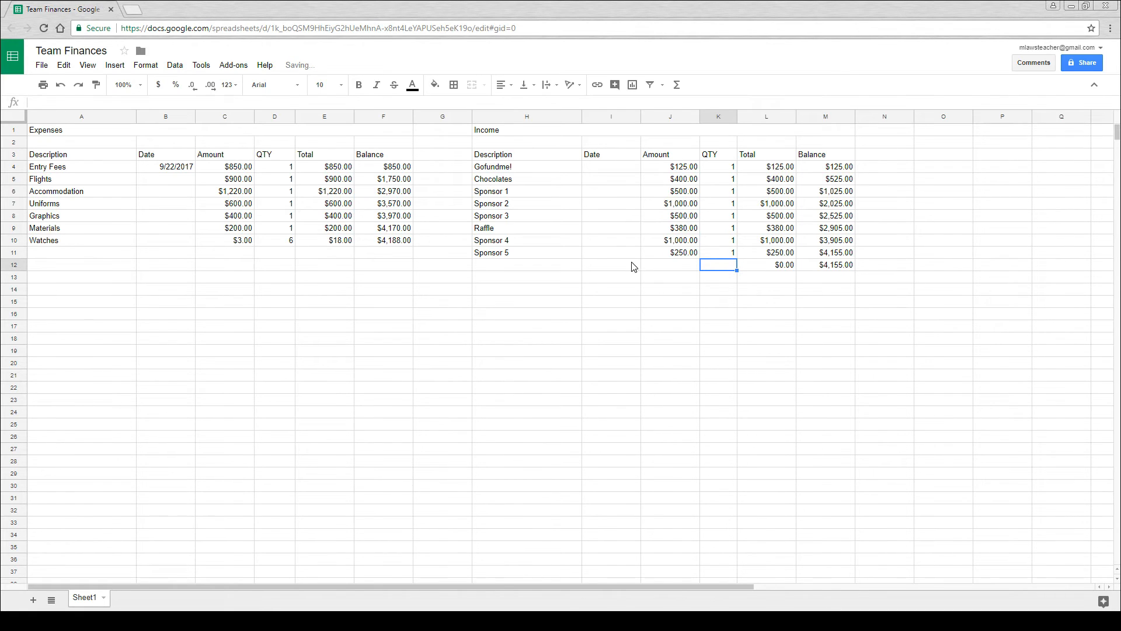
- Apply the Date number format to the whole income date column I
left_click(614, 257)
left_click(612, 117)
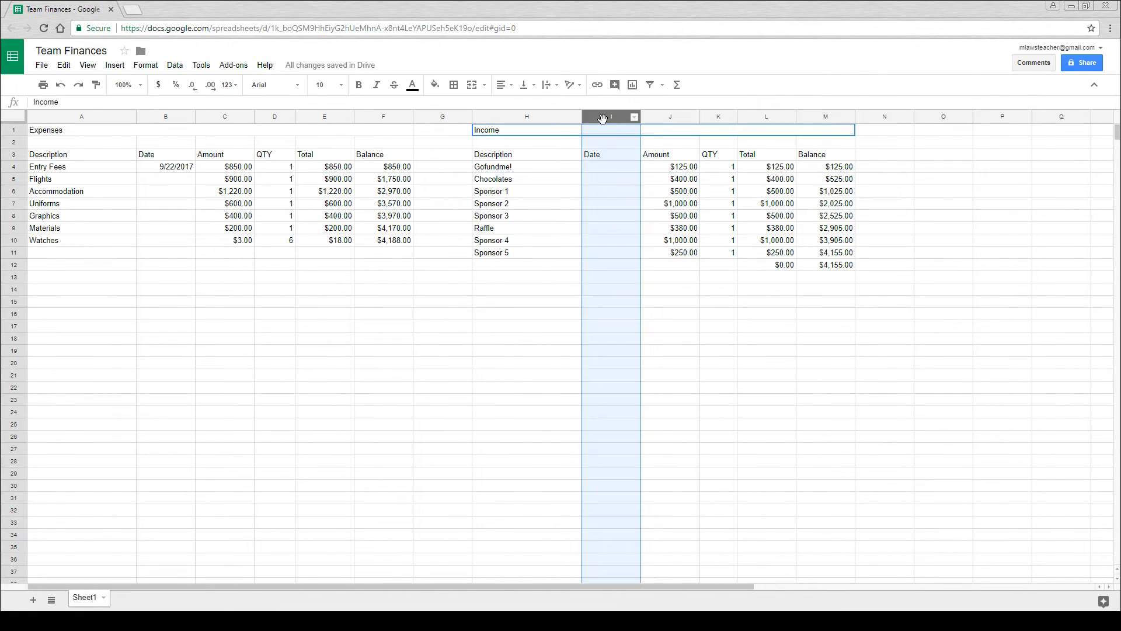
left_click(228, 84)
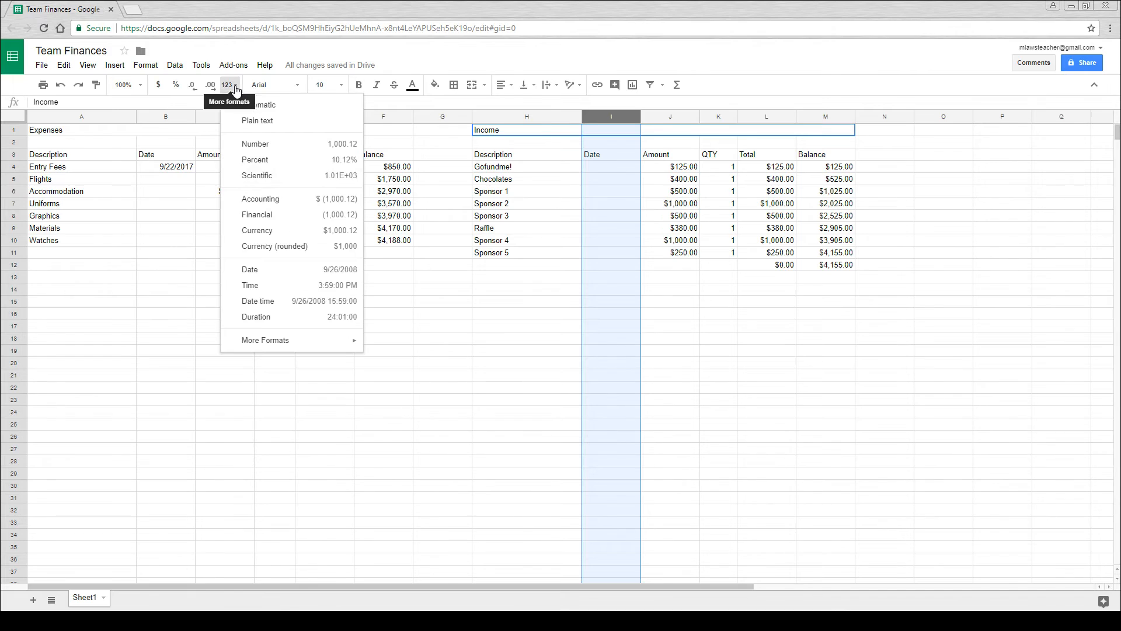
left_click(285, 276)
left_click(734, 278)
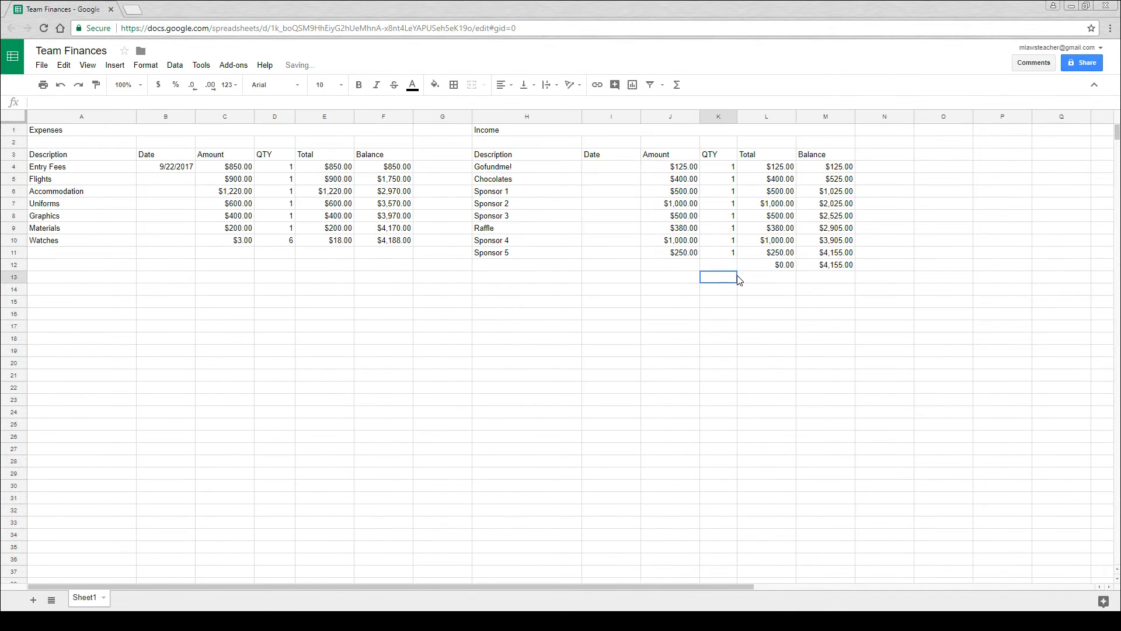
- Enter the date 2/16/18 for Sponsor 5 in cell I11
left_click(613, 255)
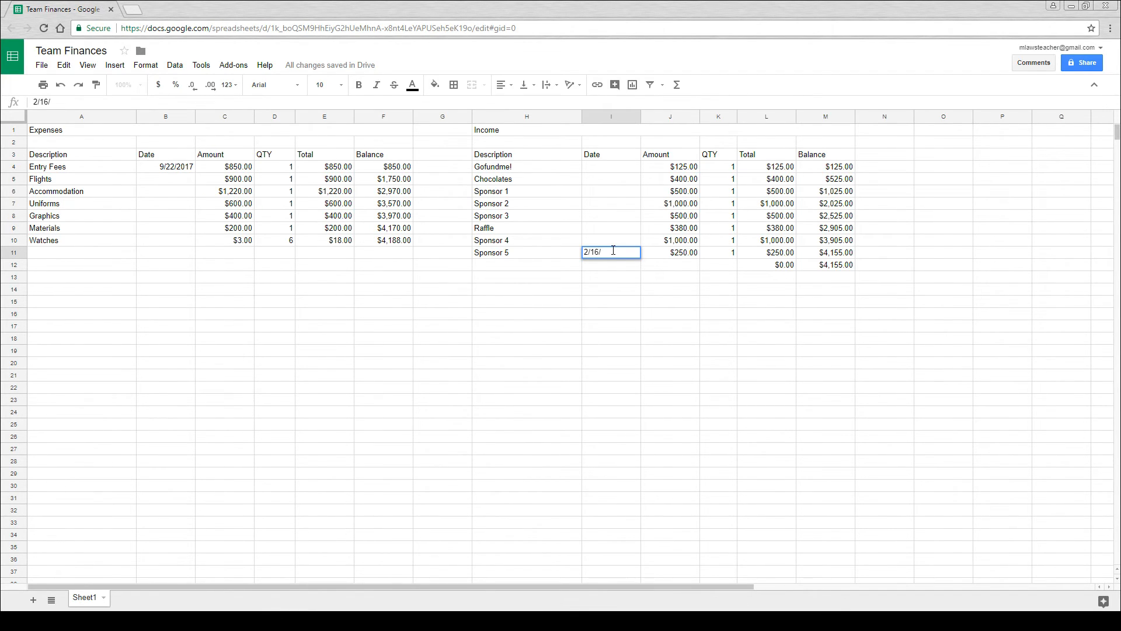
type("18")
key("Return")
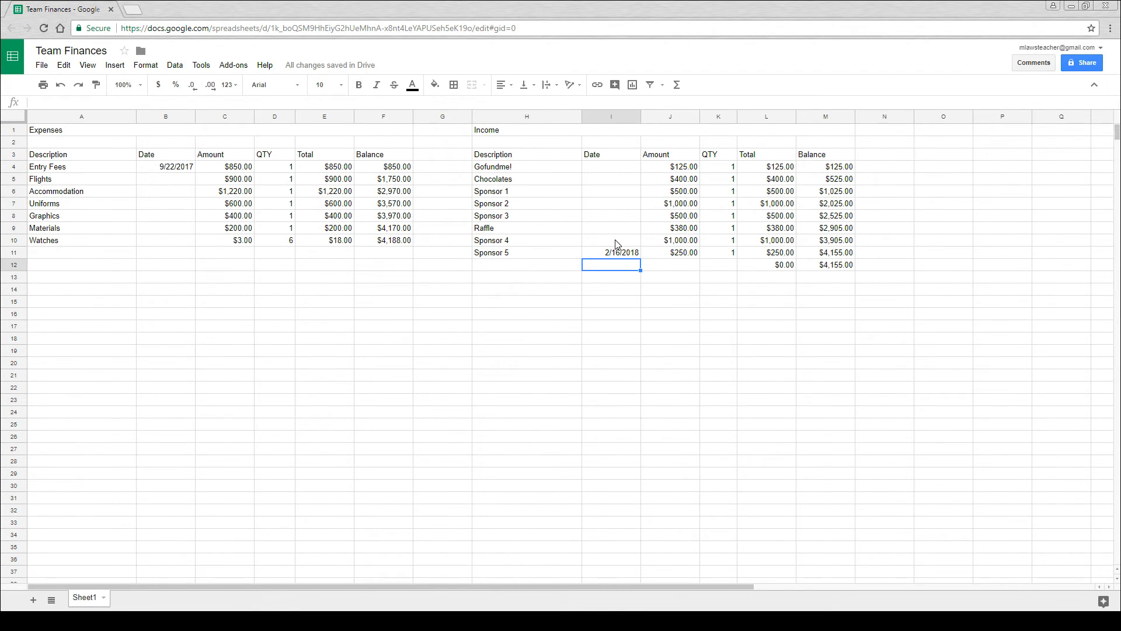
- Clear the unused total and balance formulas in cells L12 and M12
left_click(791, 300)
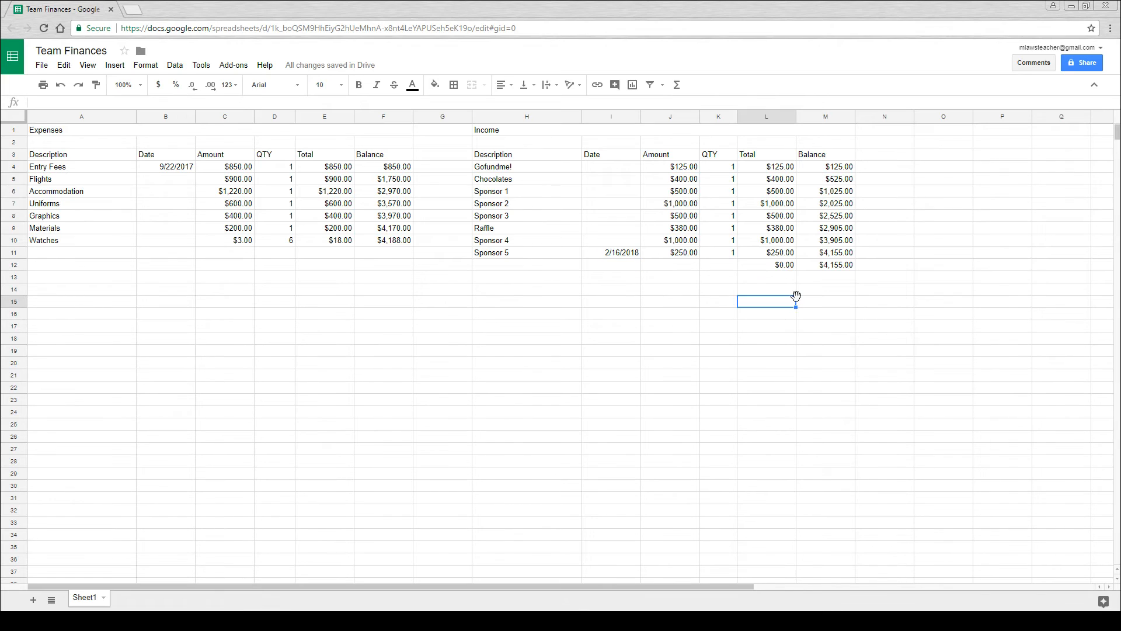
left_click_drag(777, 270, 820, 270)
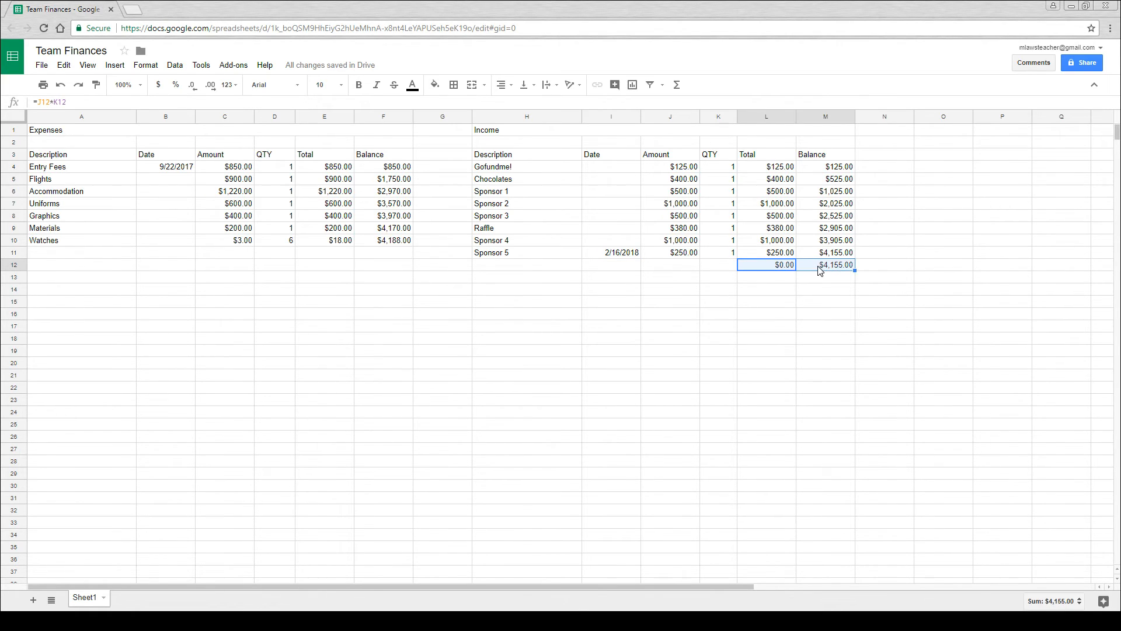
key("Delete")
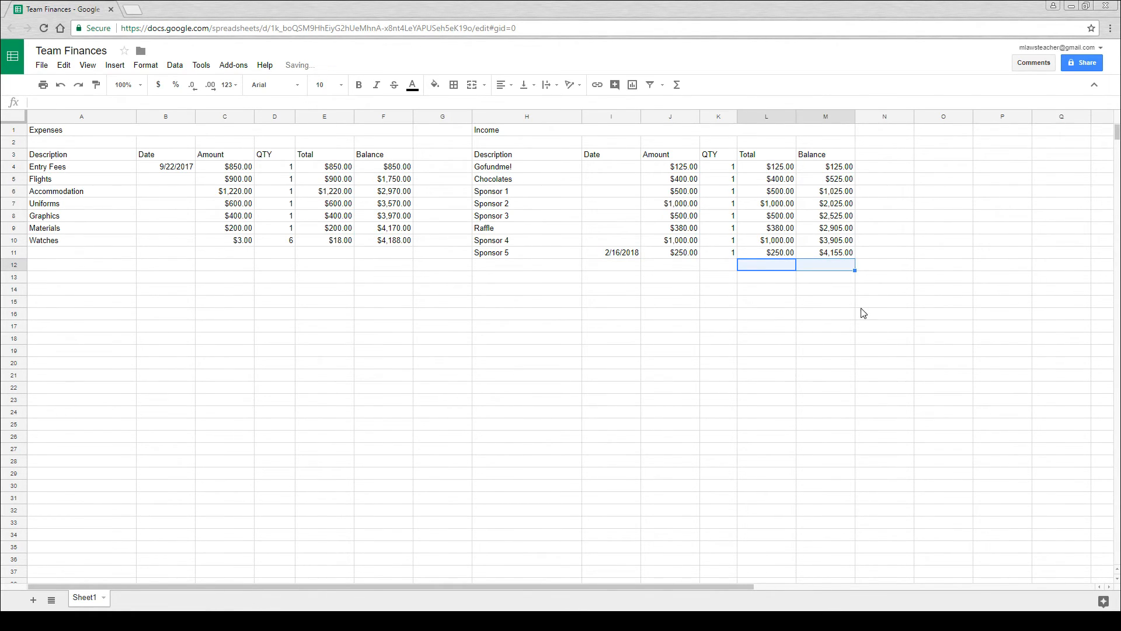
left_click(838, 303)
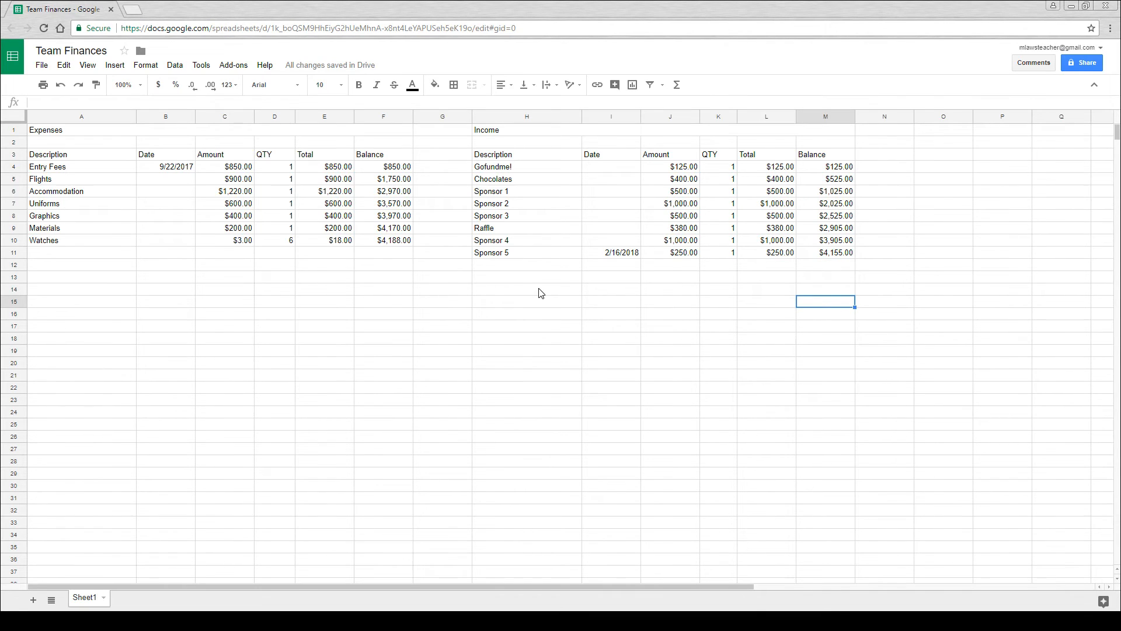
- Merge cells A14 and B14 below the expenses table and label them "Total Expenses"
left_click(578, 301)
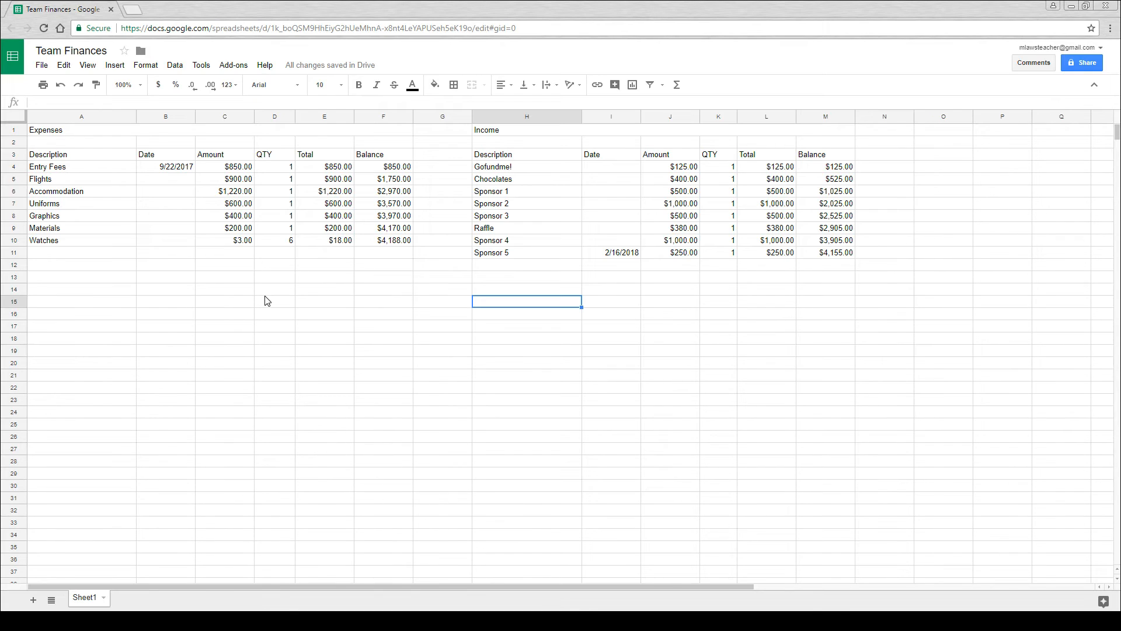
left_click(154, 290)
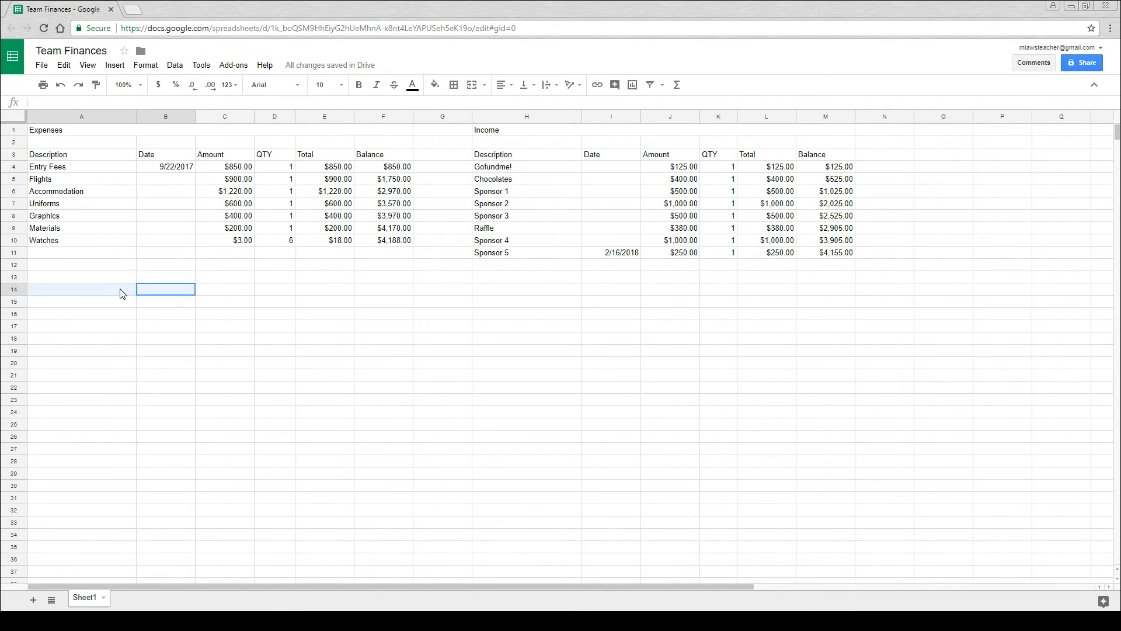
left_click(112, 290, "shift")
left_click(471, 85)
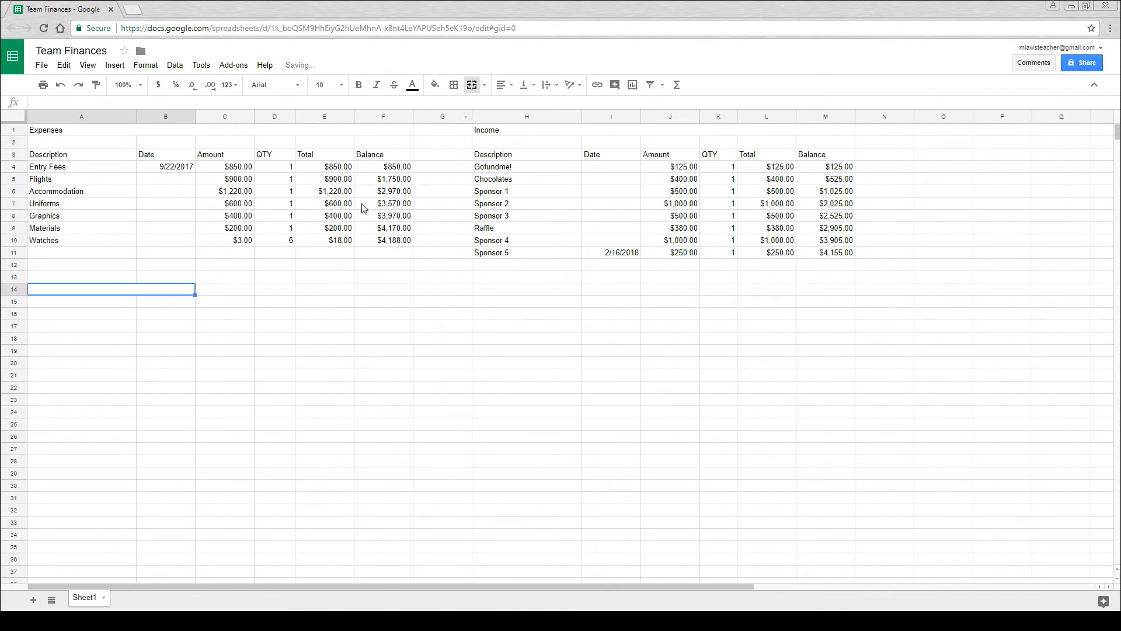
double_click(121, 292)
type("Total Expenses")
key("Return")
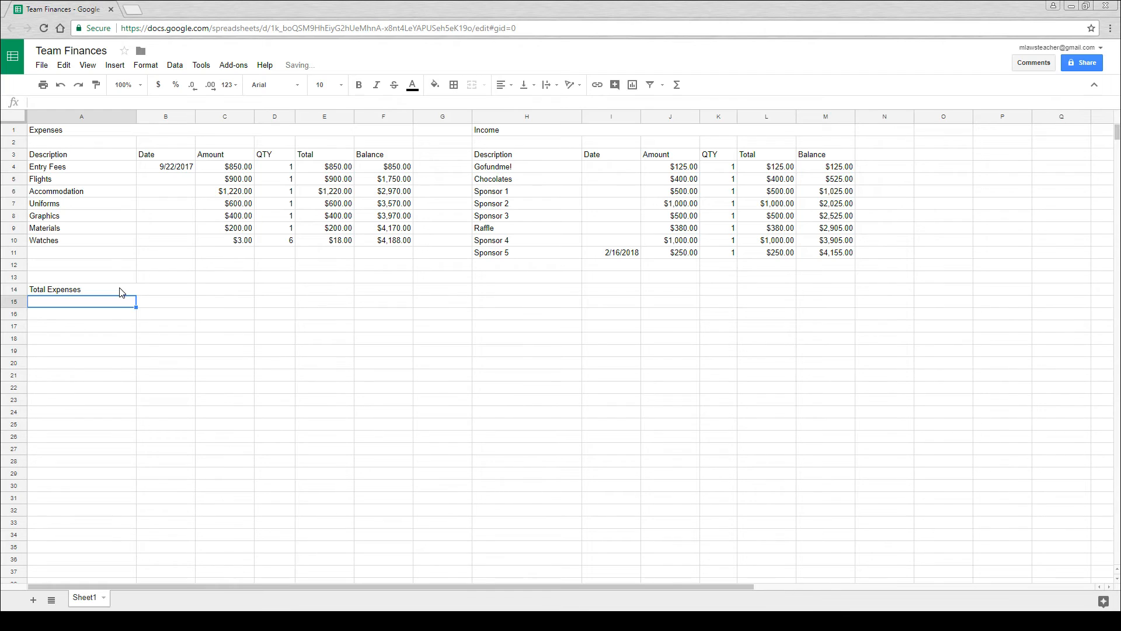
- Make cell C14 show the total expenses by referencing the final expense balance in F10
left_click(209, 292)
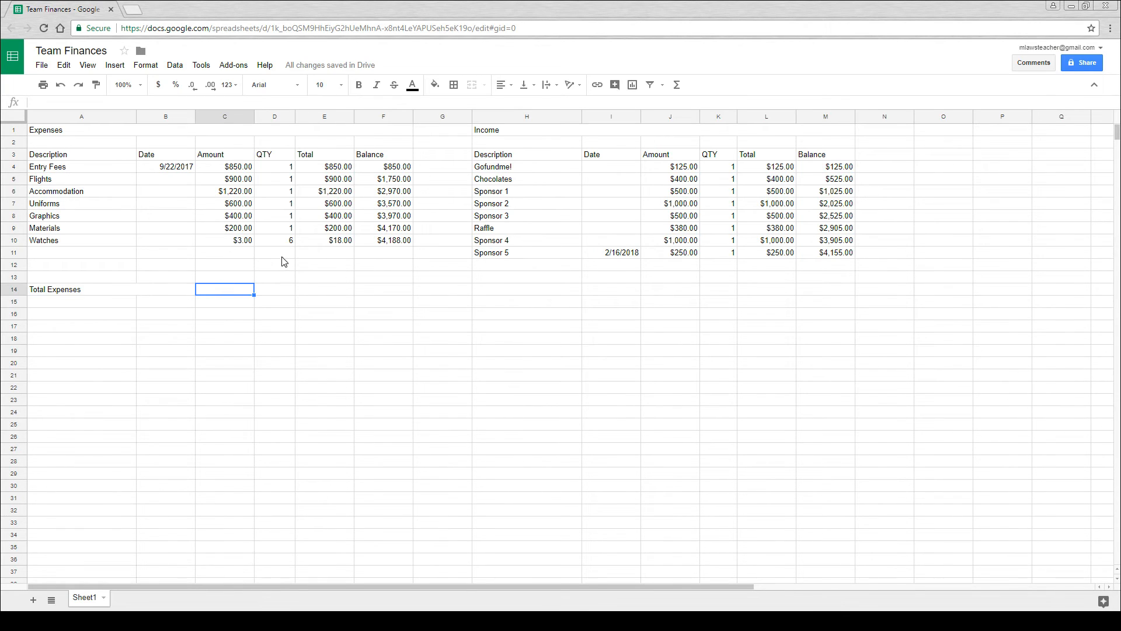
type("=")
left_click(380, 241)
key("Return")
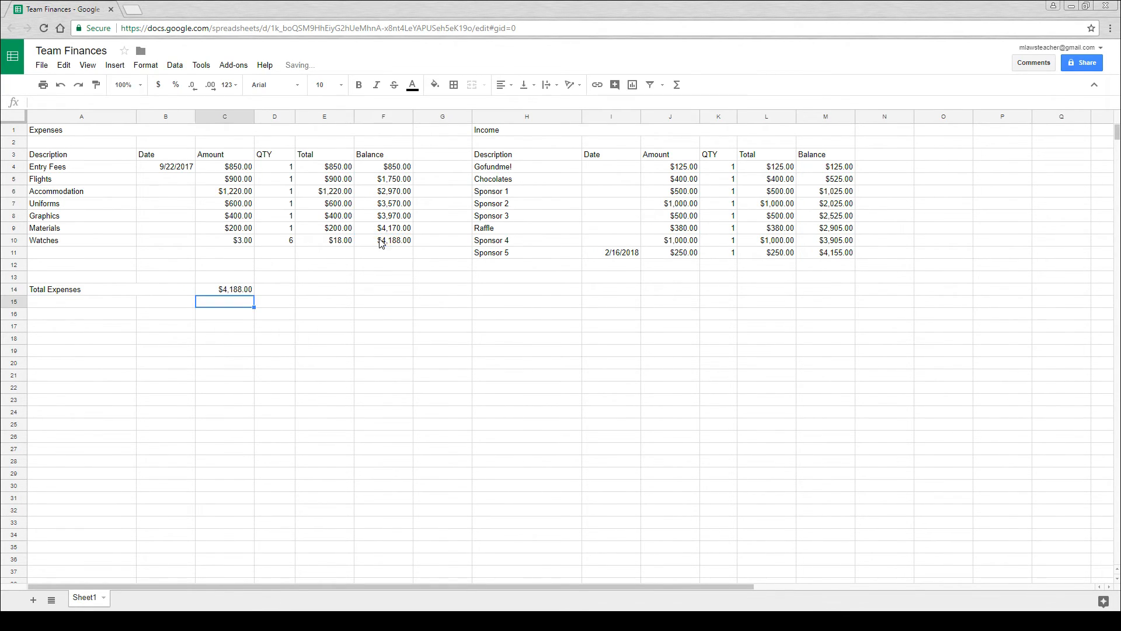
- Set the Uniforms expense amount in cell C7 to 650
left_click(241, 204)
double_click(241, 203)
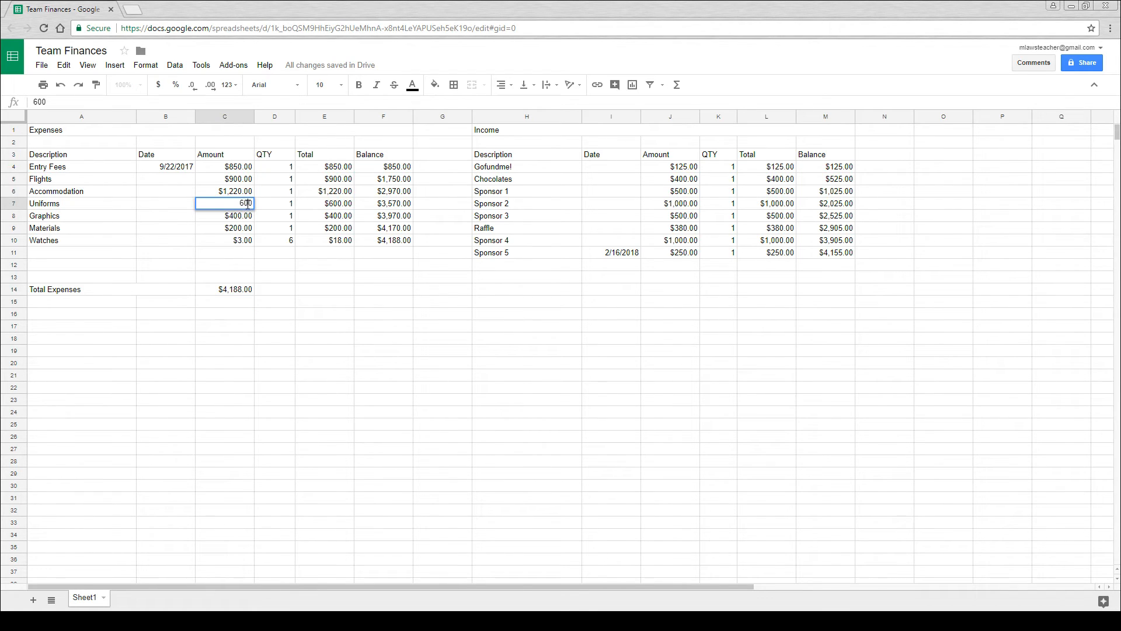
type("5")
key("Return")
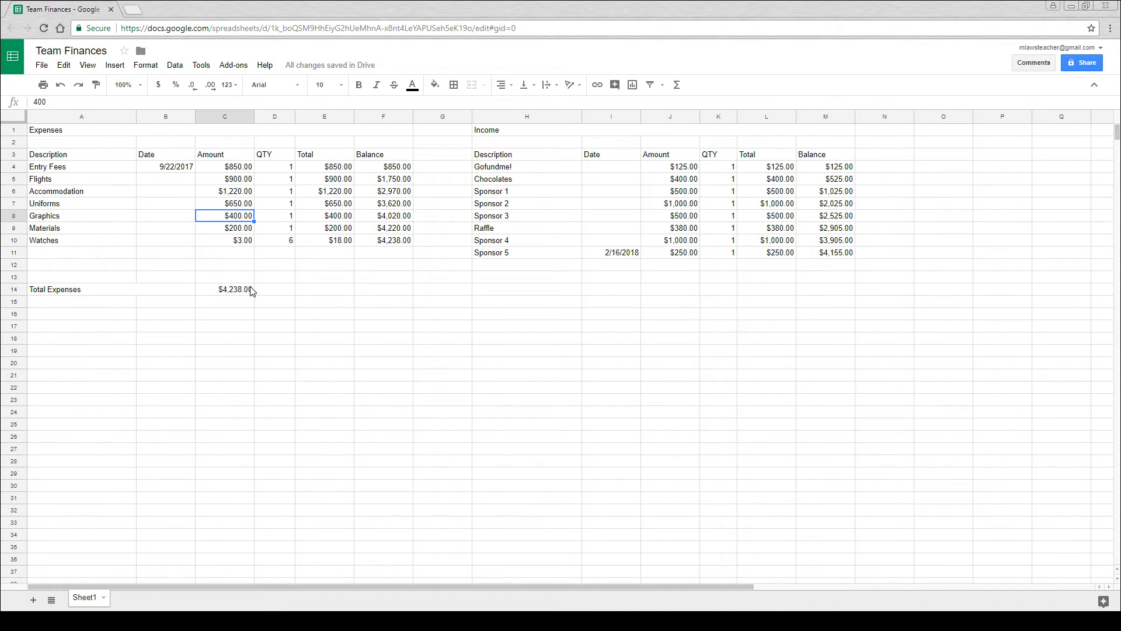
- Merge cells E14 to G14 and label them "Total Income"
left_click_drag(341, 291, 440, 293)
left_click(472, 85)
double_click(368, 290)
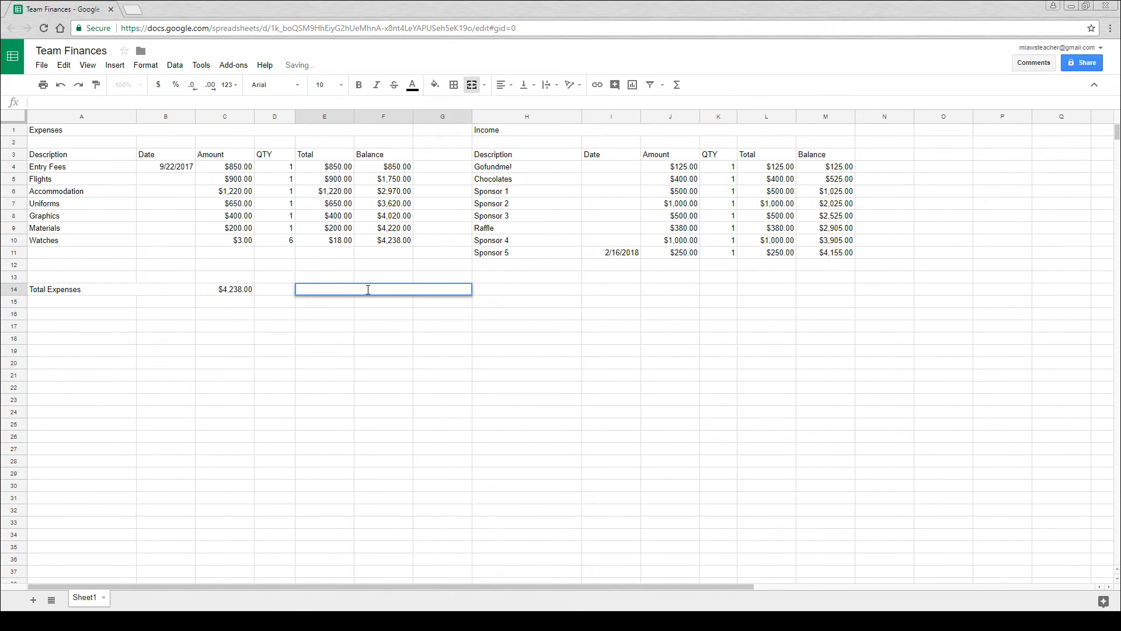
type("Total Income")
key("Return")
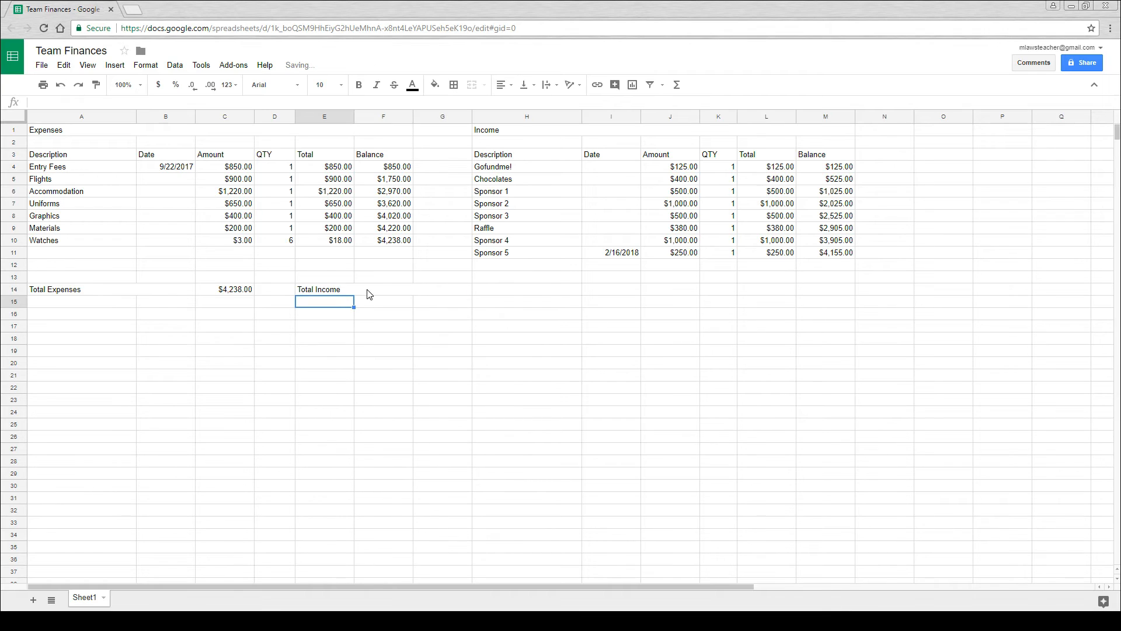
- Make cell H14 show the total income by referencing the final income balance in M11
left_click(501, 290)
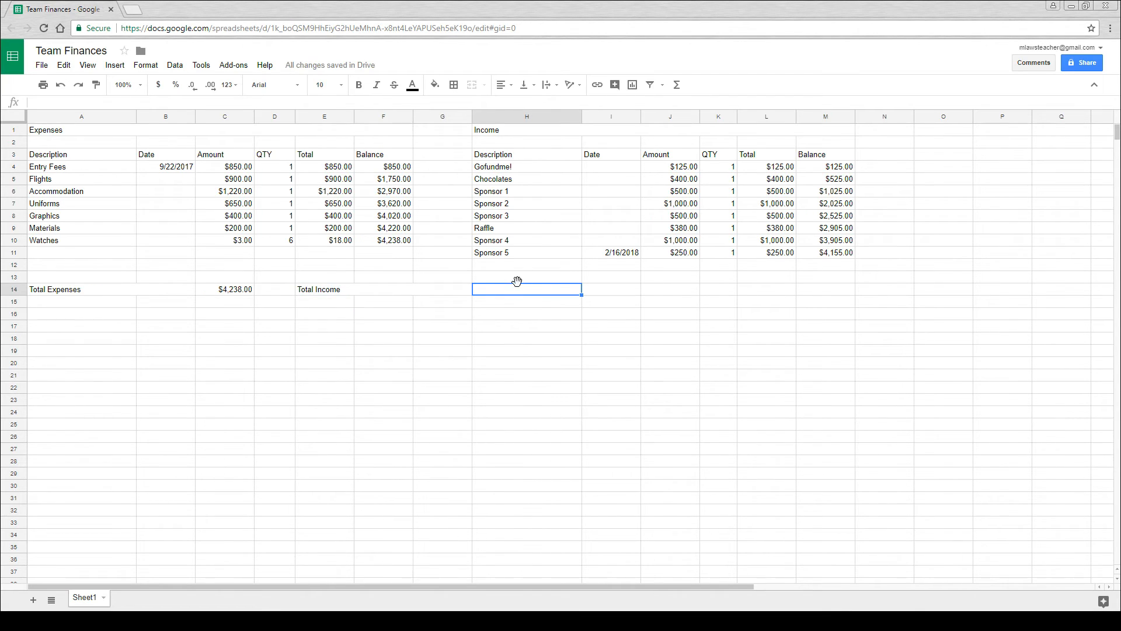
type("=")
left_click(847, 255)
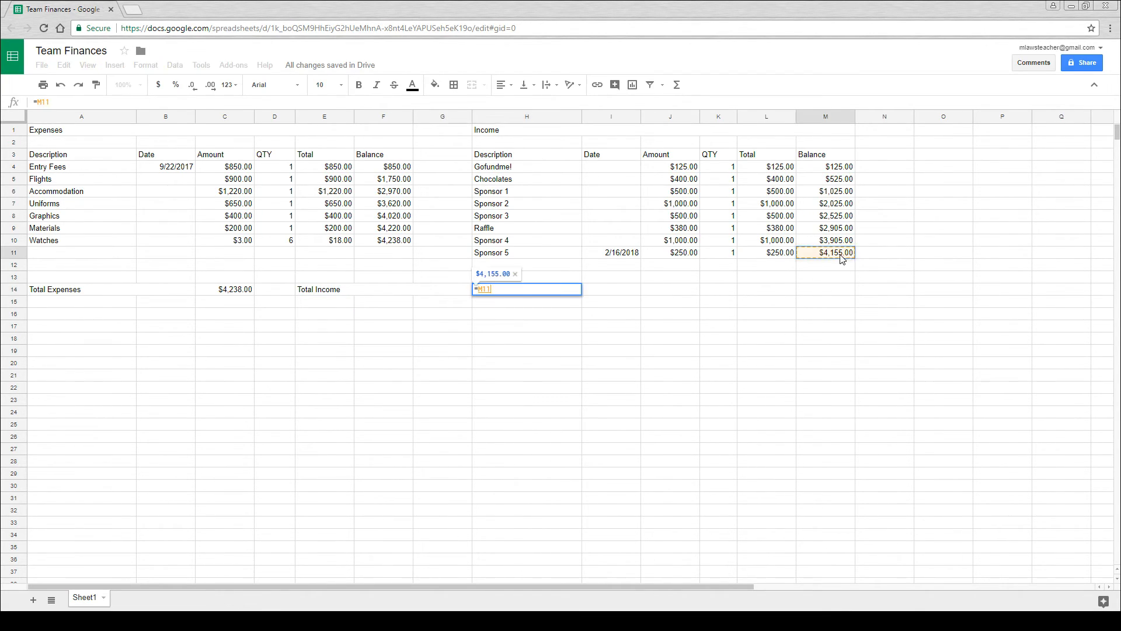
key("Return")
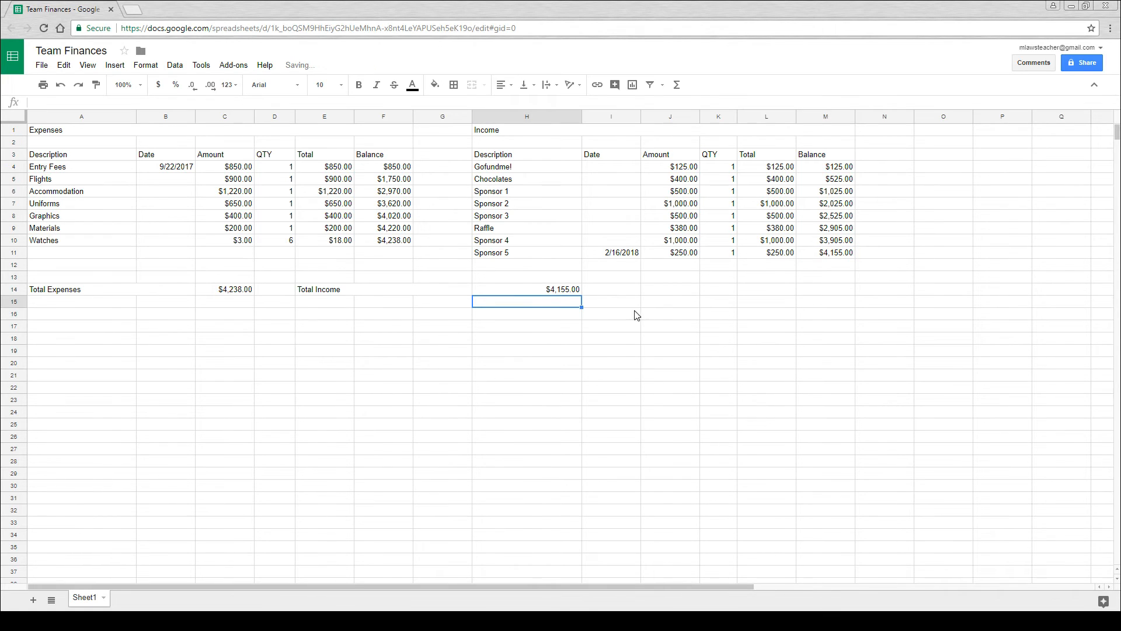
- Merge cells J14 to L14 and label them "Balance"
left_click(672, 291)
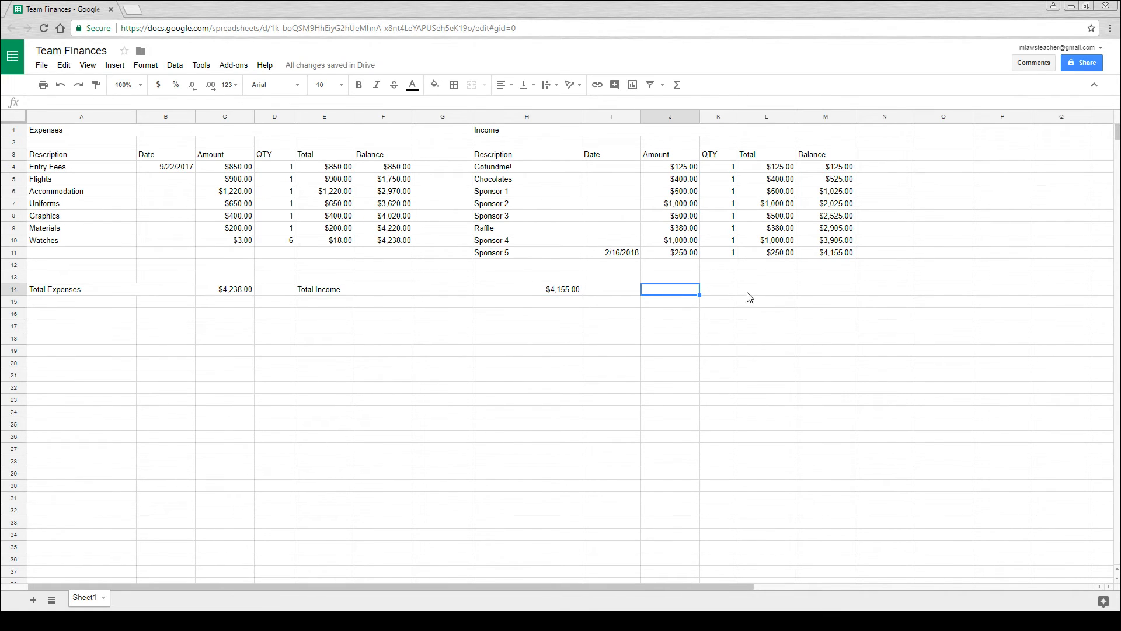
left_click_drag(763, 295, 690, 294)
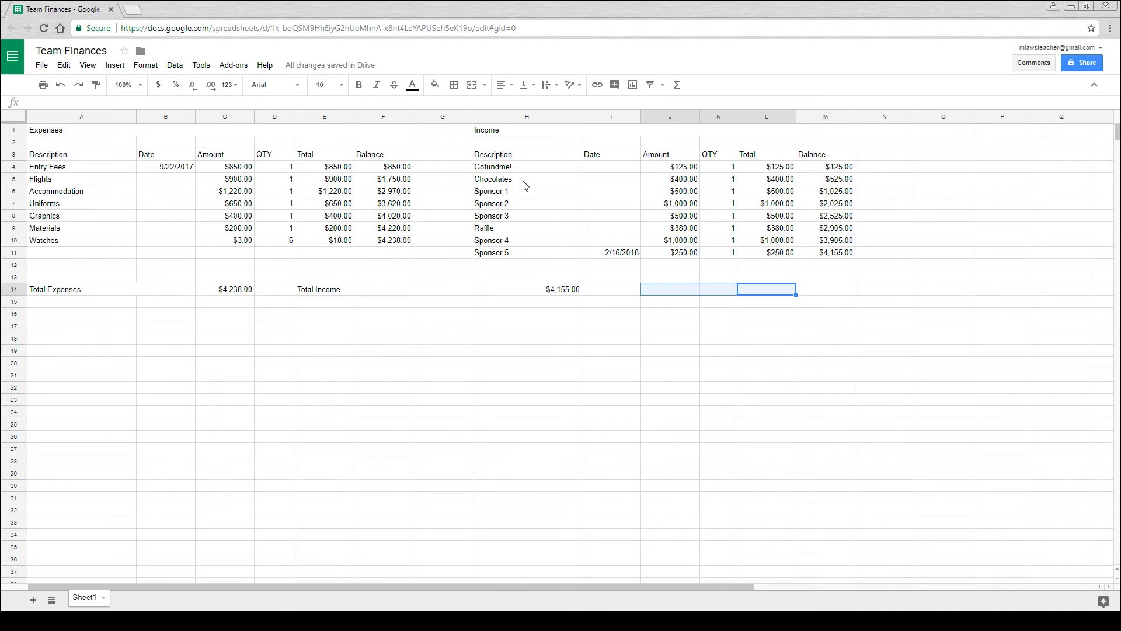
left_click(471, 85)
type("Balance")
key("Left")
key("Left")
key("Left")
key("Left")
key("Left")
type("a")
key("Return")
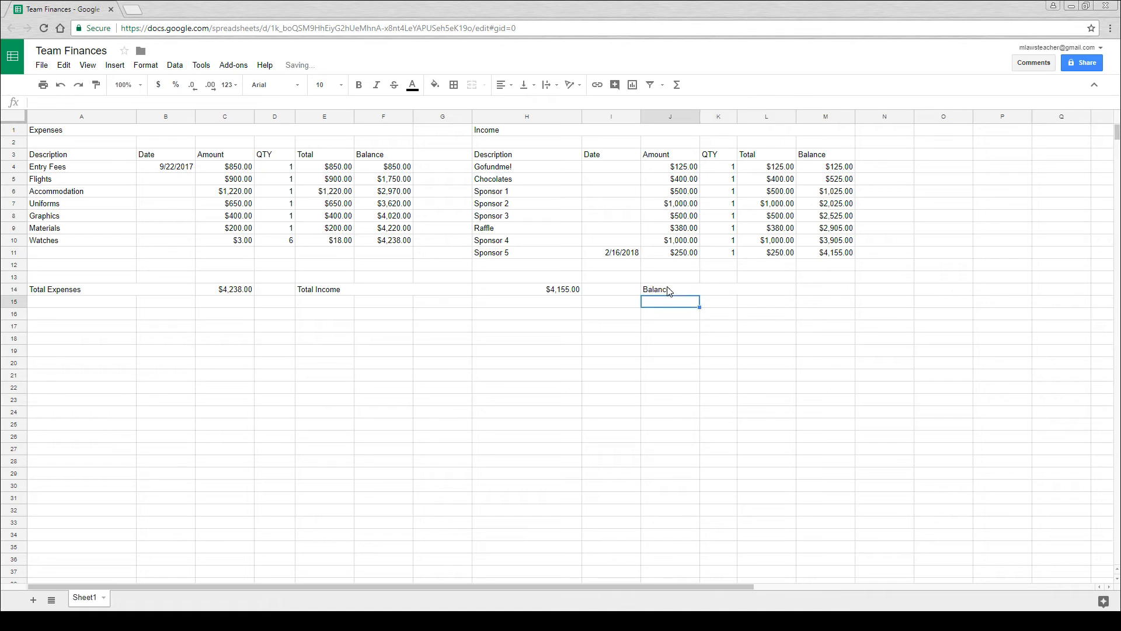
- Calculate the overall balance in cell M14 by subtracting the total income in H14 from the total expenses in C14
left_click(828, 293)
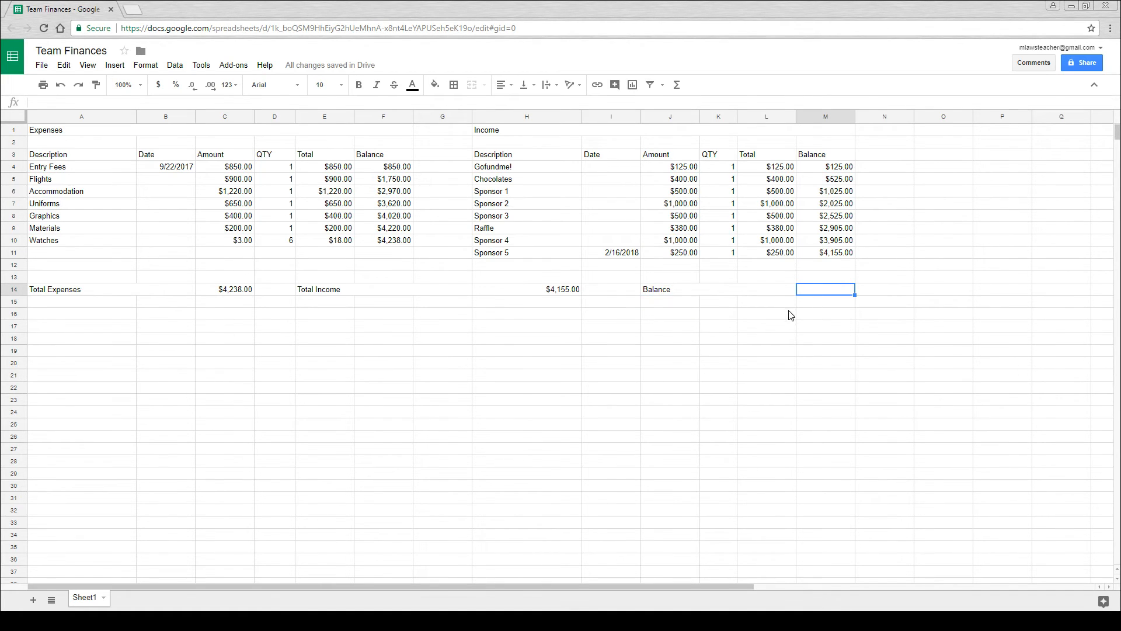
type("=")
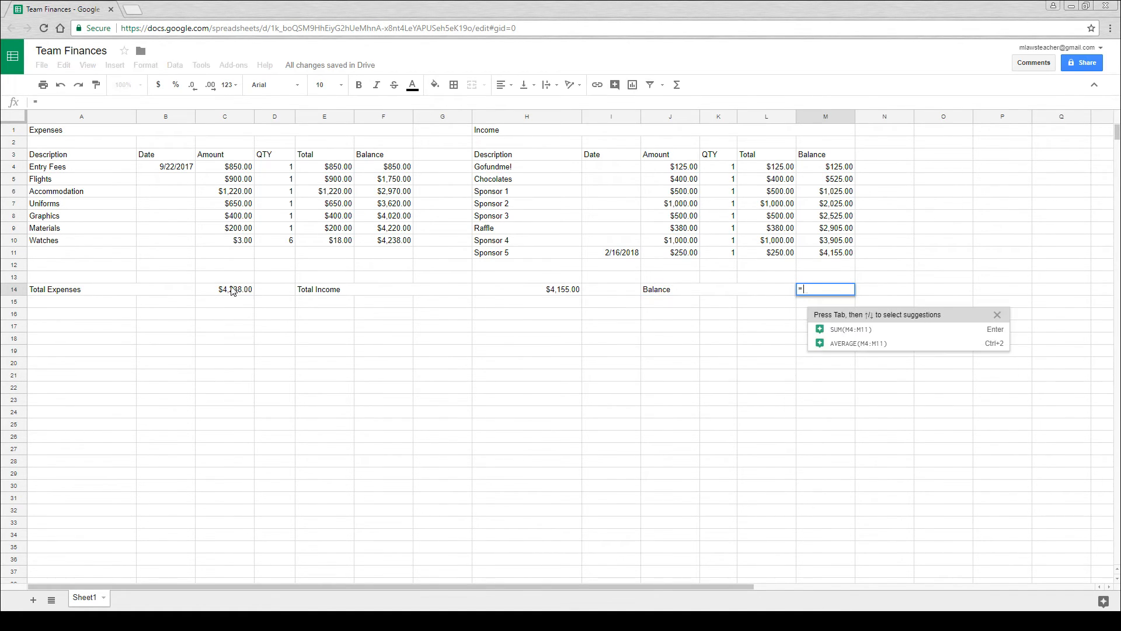
left_click(231, 291)
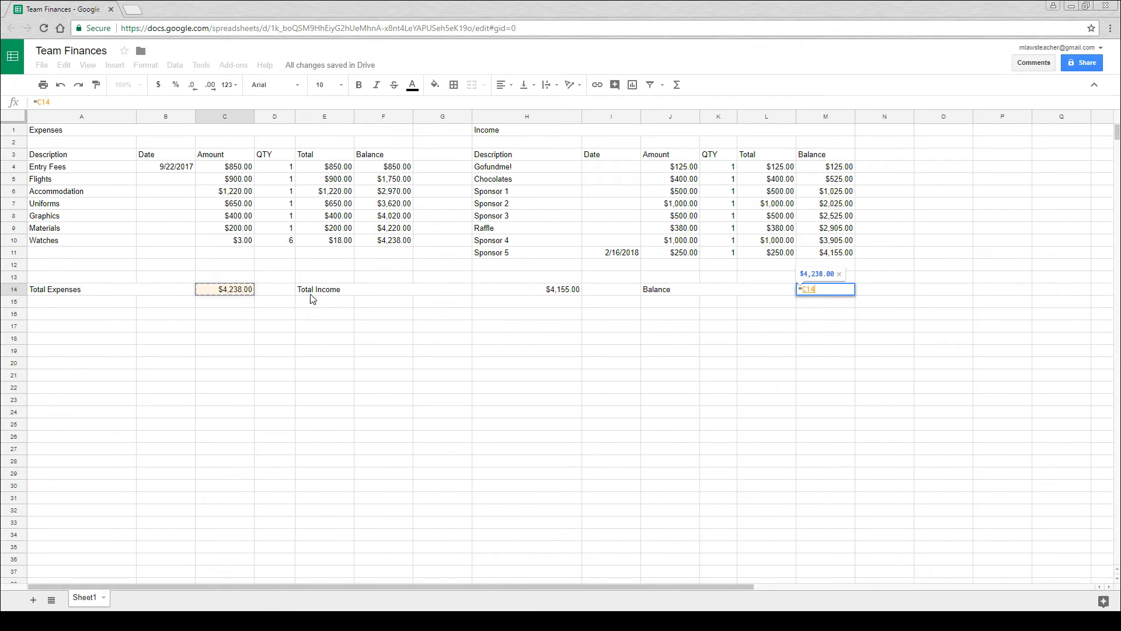
type("-")
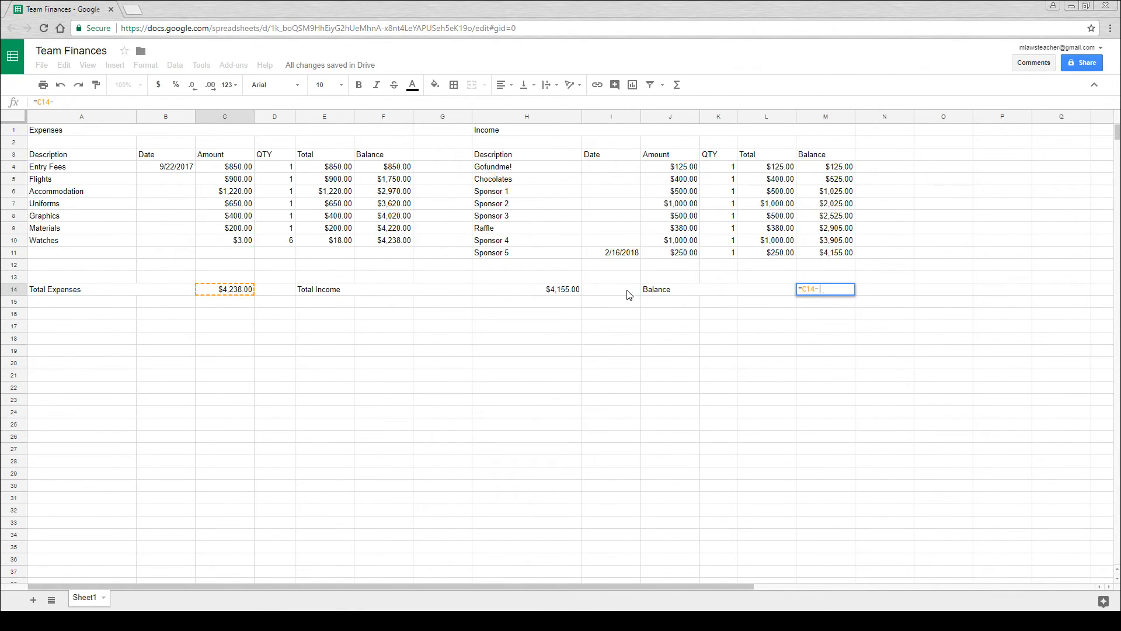
left_click(567, 293)
key("Return")
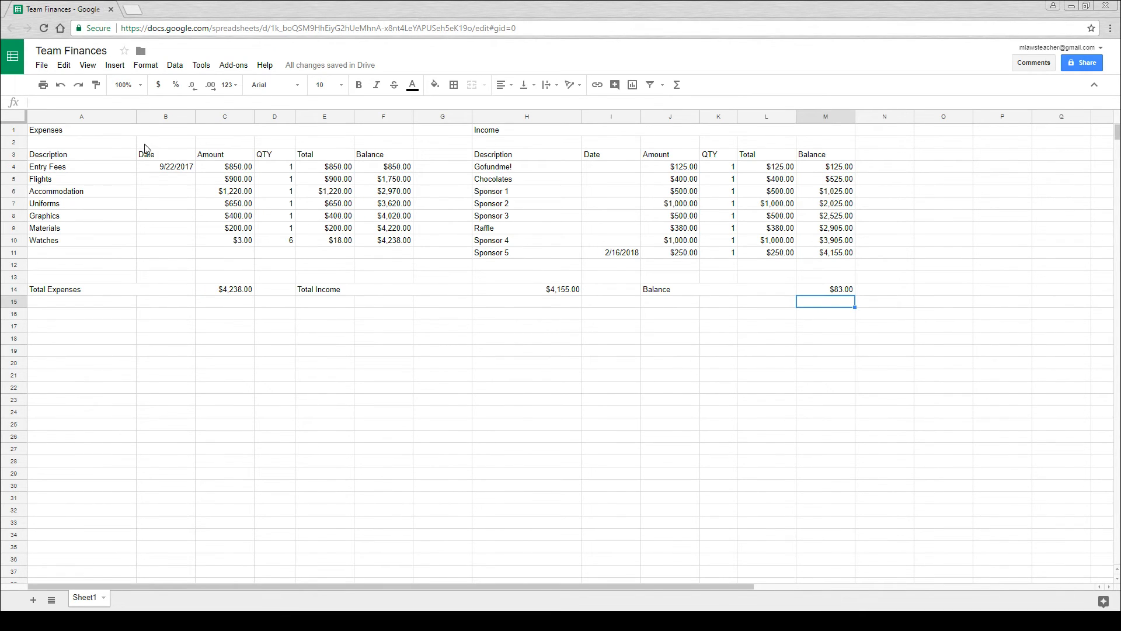
- Center the "Expenses" and "Income" headings in their merged cells in row 1
left_click_drag(100, 136, 386, 130)
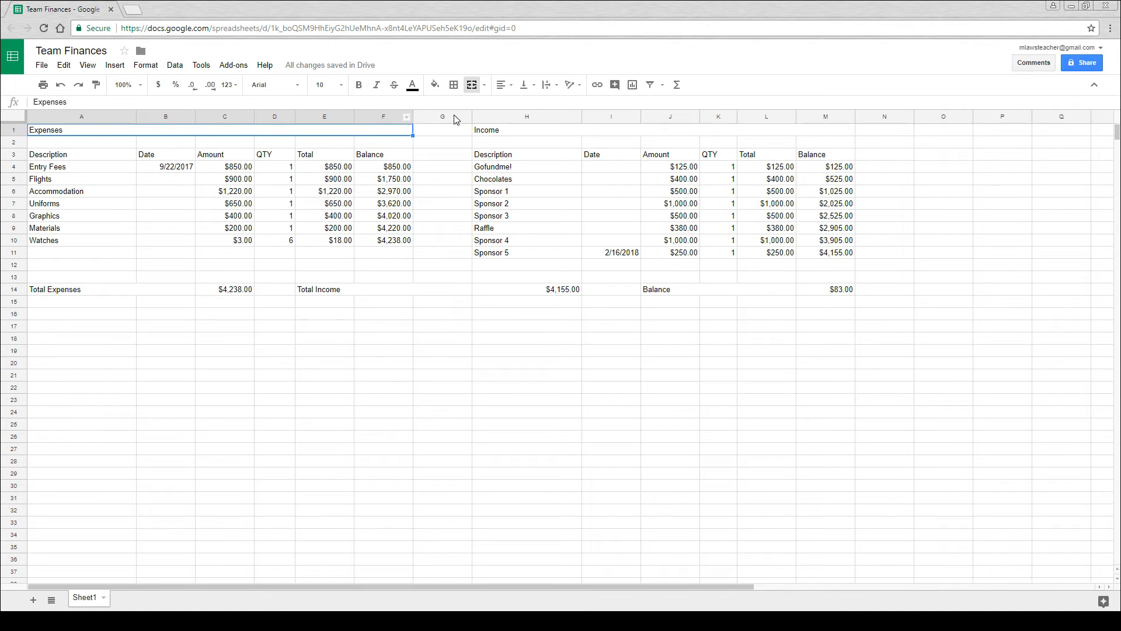
left_click(503, 86)
left_click(521, 106)
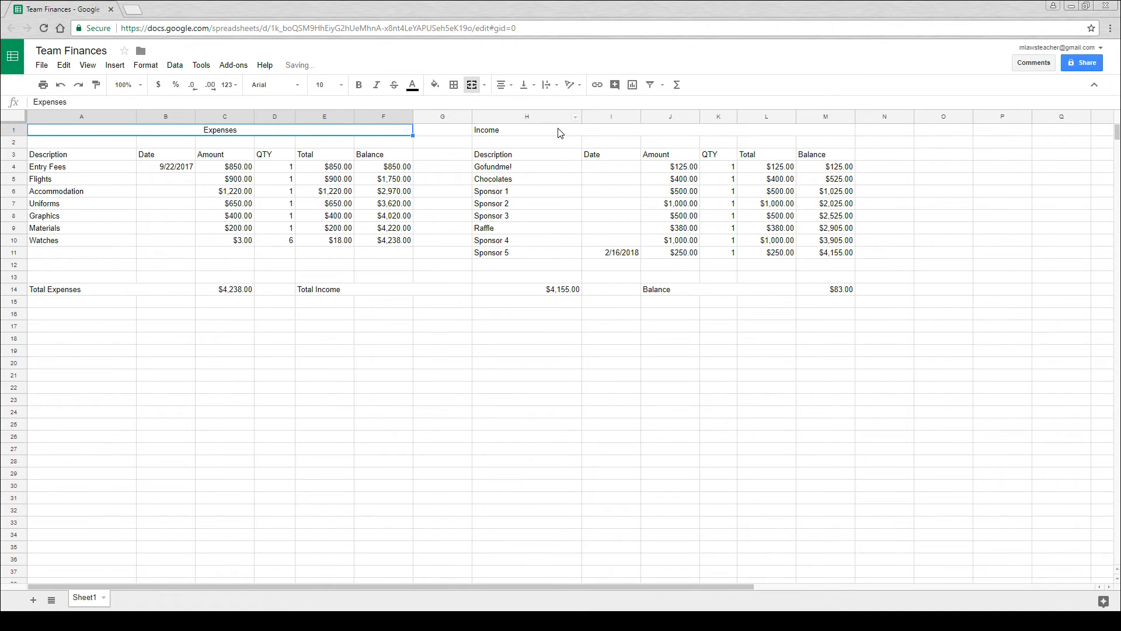
left_click_drag(560, 133, 826, 130)
left_click(503, 86)
left_click(520, 106)
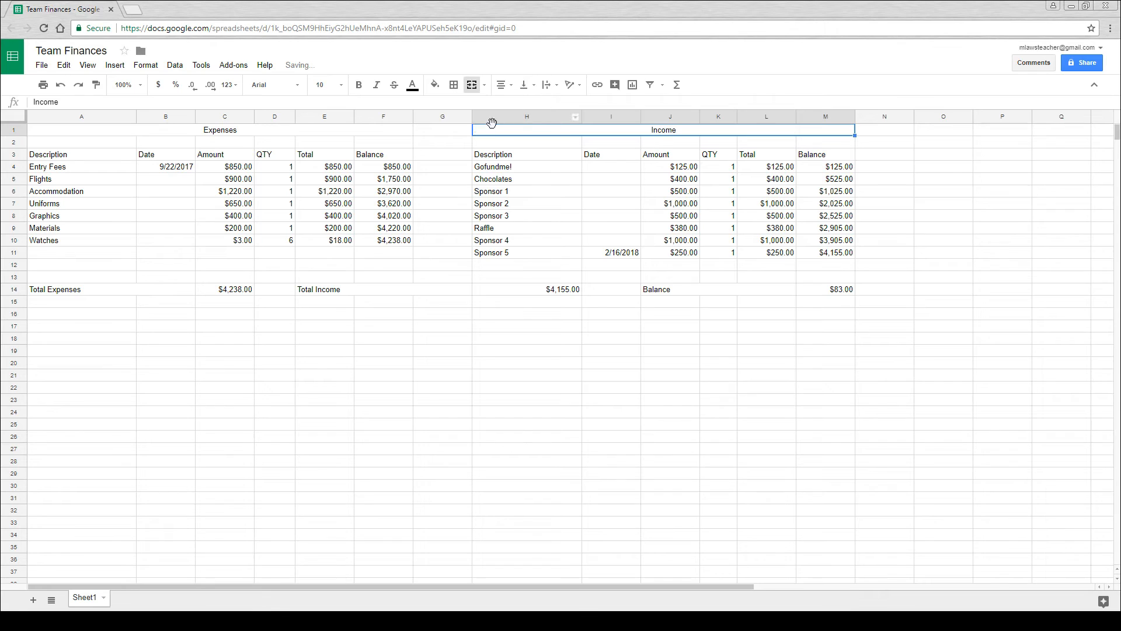
- Set the font size of the "Expenses" and "Income" headings in row 1 to 24
left_click_drag(350, 132, 483, 132)
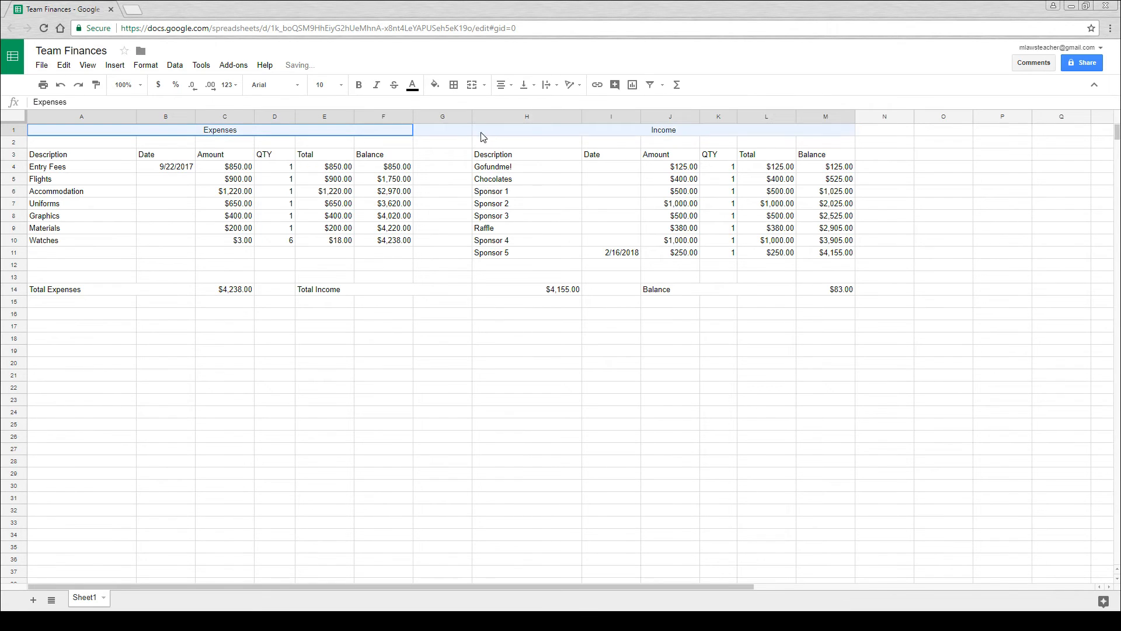
left_click(343, 86)
left_click(327, 251)
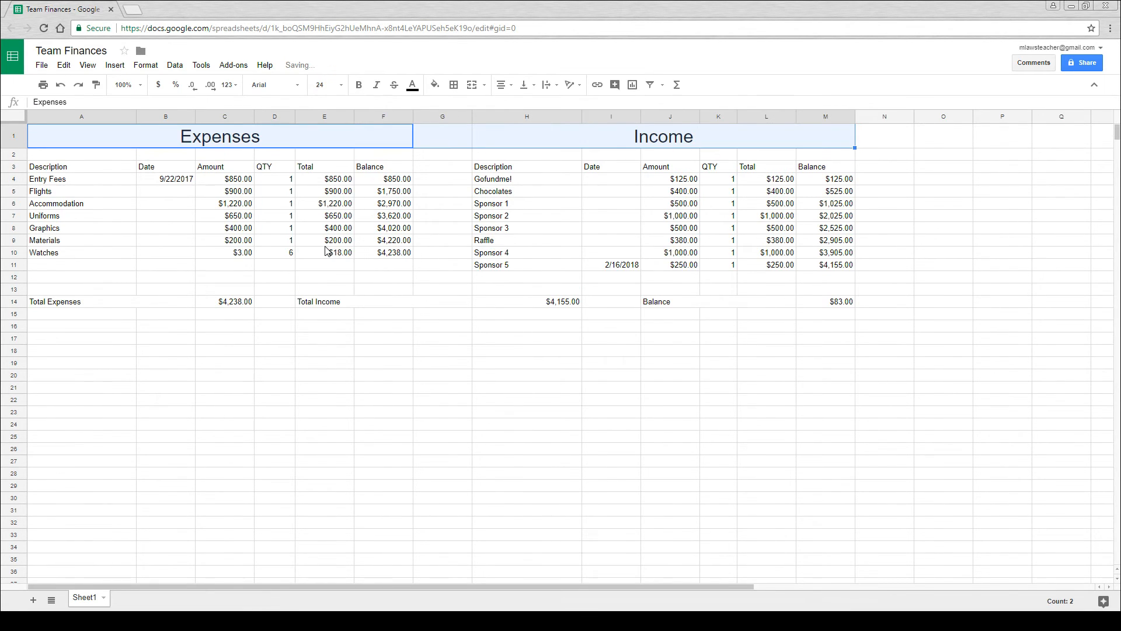
left_click(237, 167)
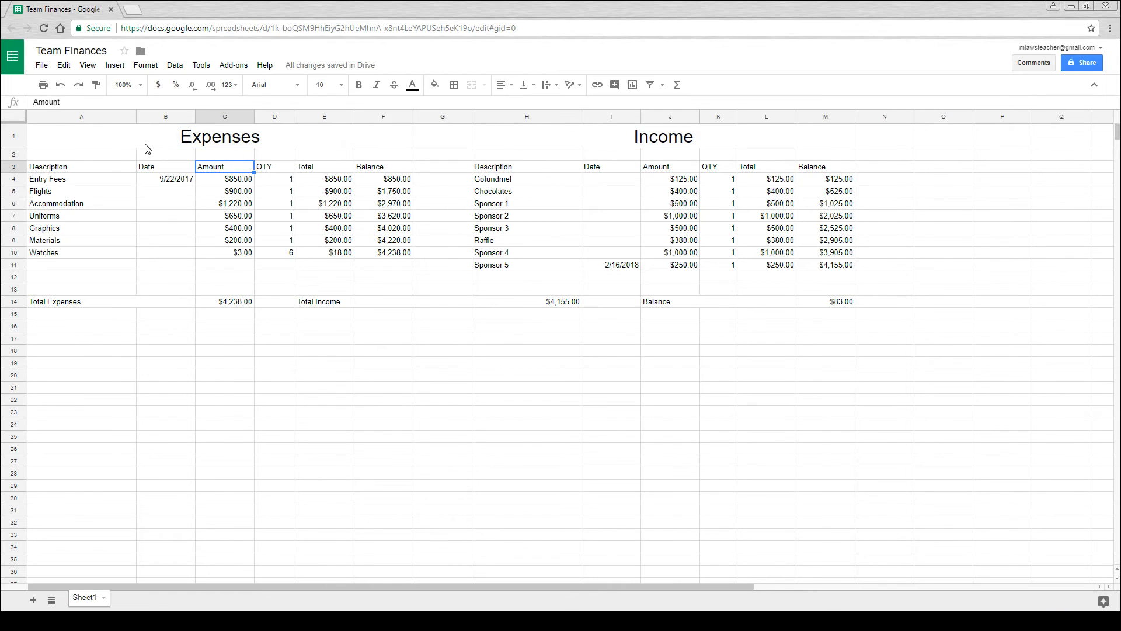
- Fill the expenses table, cells A1 to F11, with light red 3
mouse_move(108, 138)
left_mouse_down()
mouse_move(343, 190)
mouse_move(426, 240)
mouse_move(395, 270)
left_mouse_up()
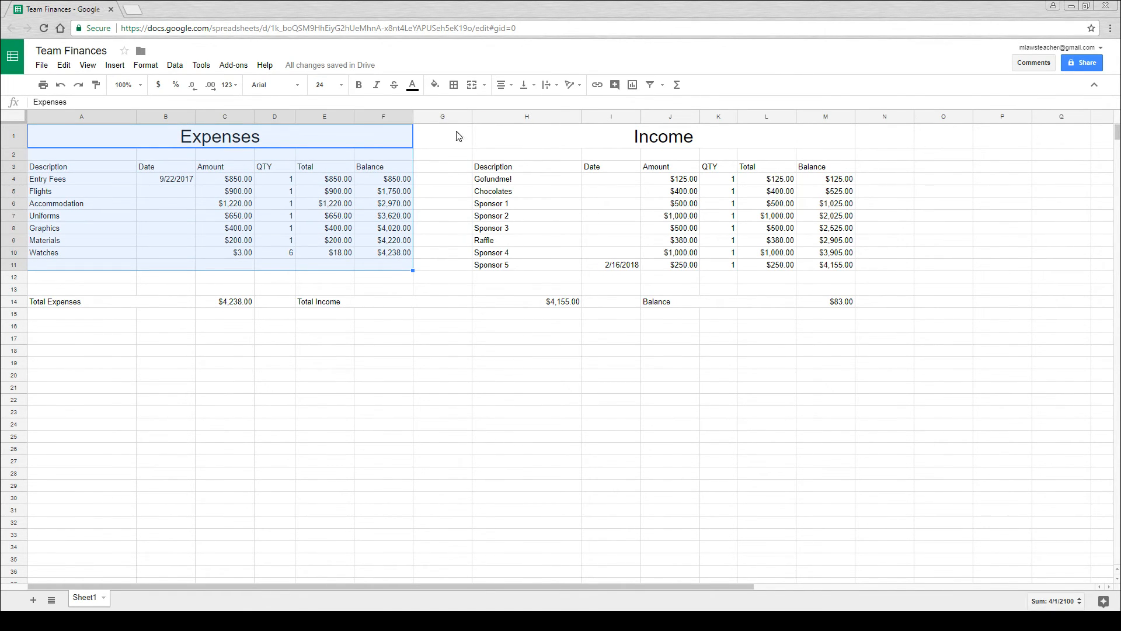
left_click(441, 88)
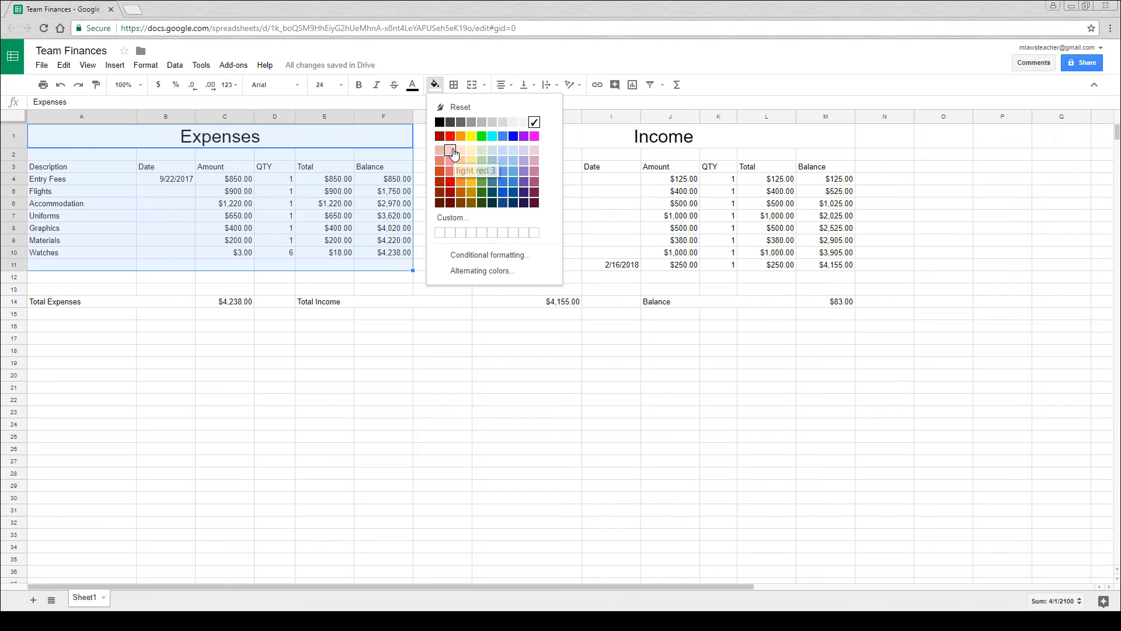
left_click(450, 150)
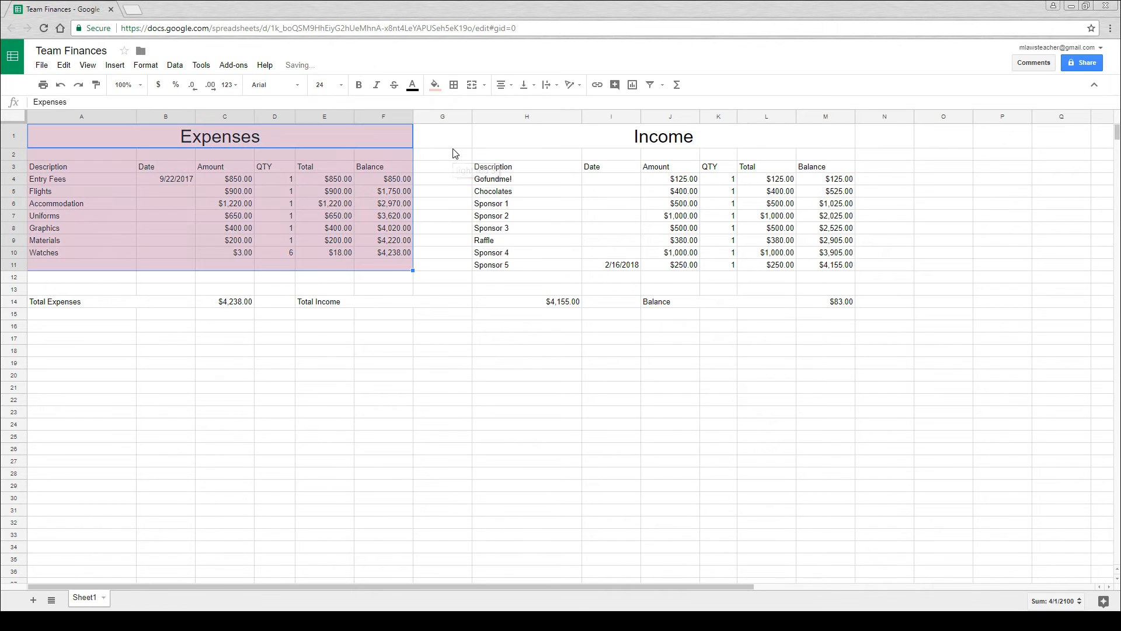
left_click(352, 179)
- Try bold formatting on the column headers of both tables in row 3, and remove the bold again
left_click_drag(85, 169, 380, 166)
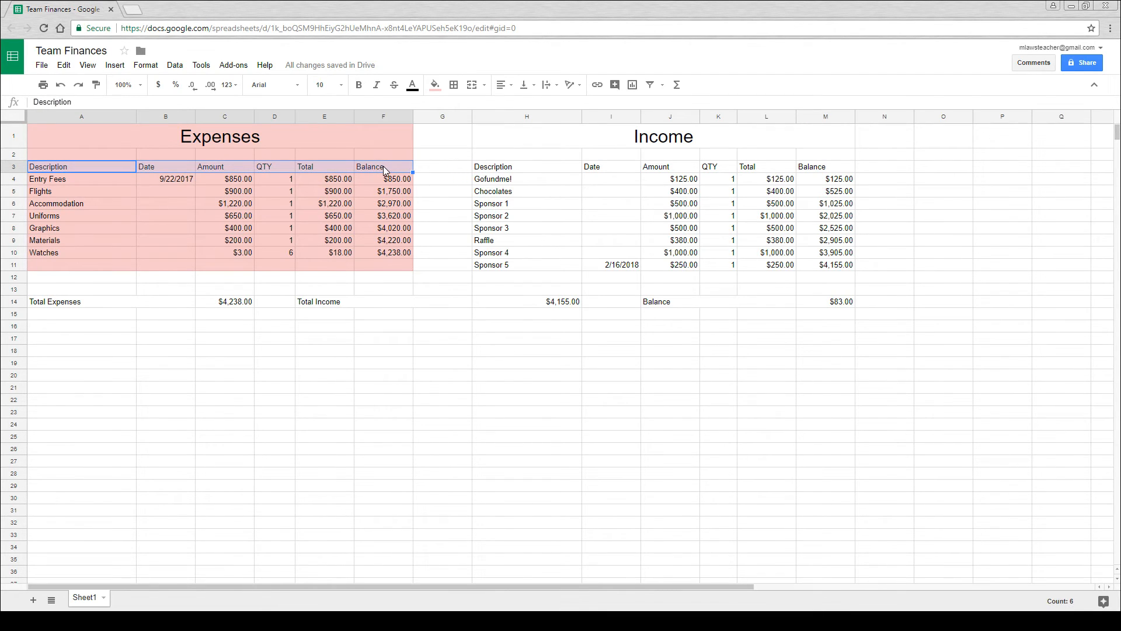
left_click_drag(79, 166, 805, 170)
left_click(358, 85)
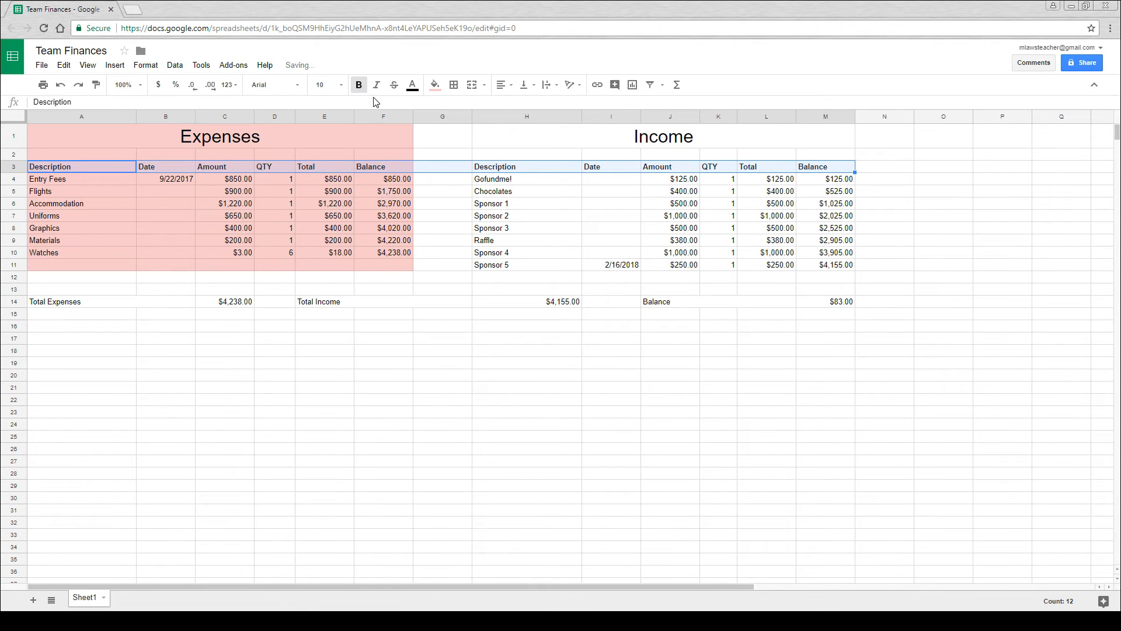
left_click(359, 85)
left_click(401, 201)
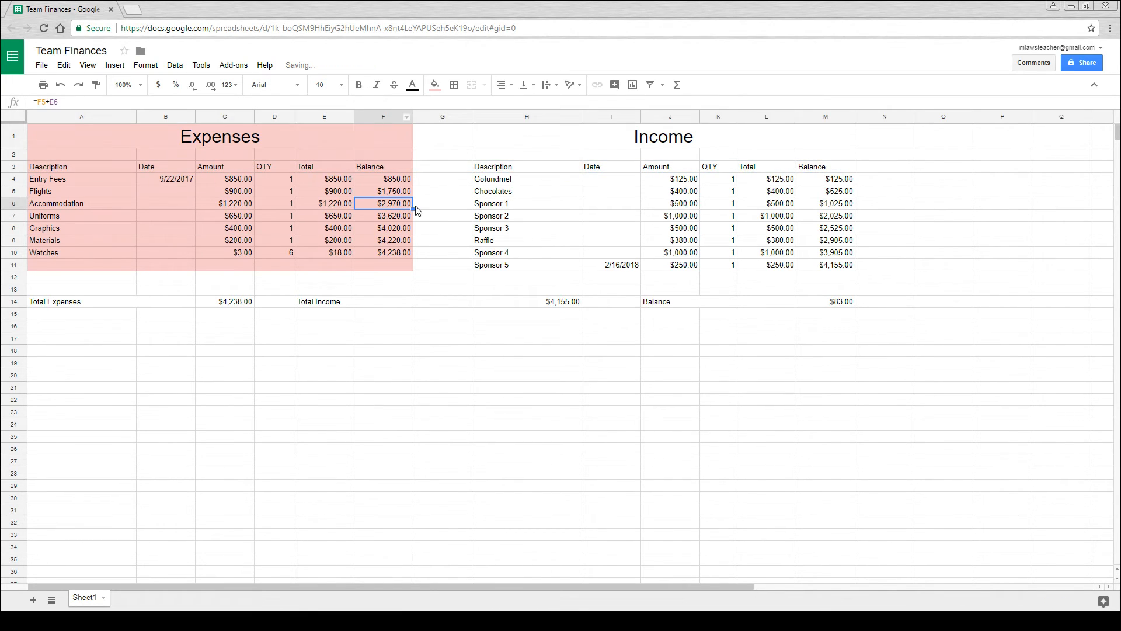
- Fill the income table, cells H1 to M11, with light green 3
left_click_drag(523, 141, 828, 266)
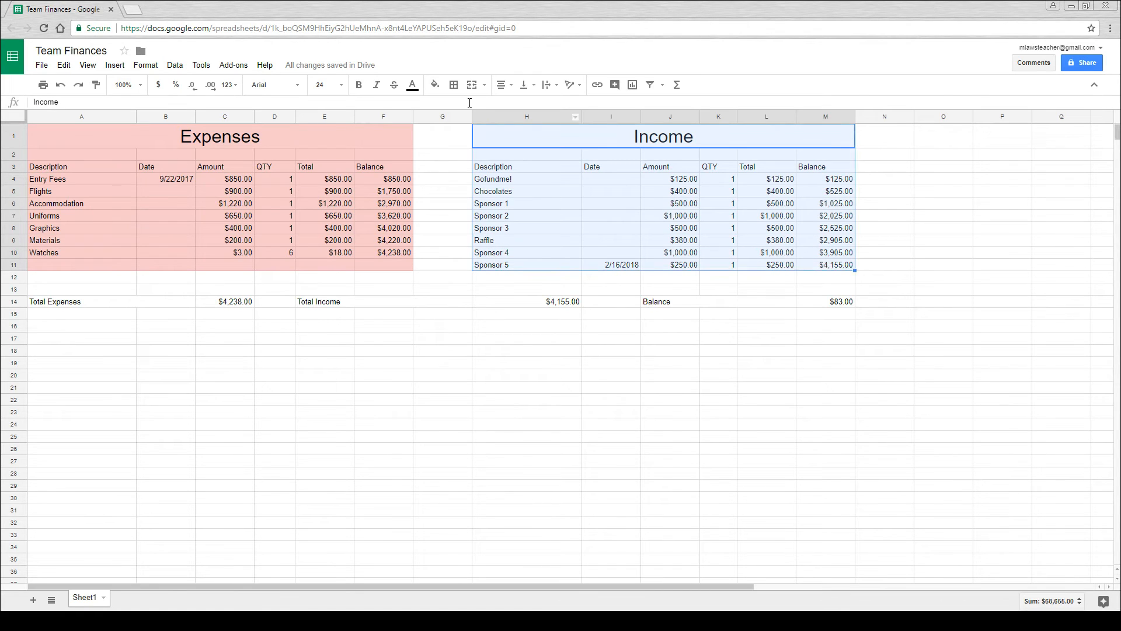
left_click(435, 85)
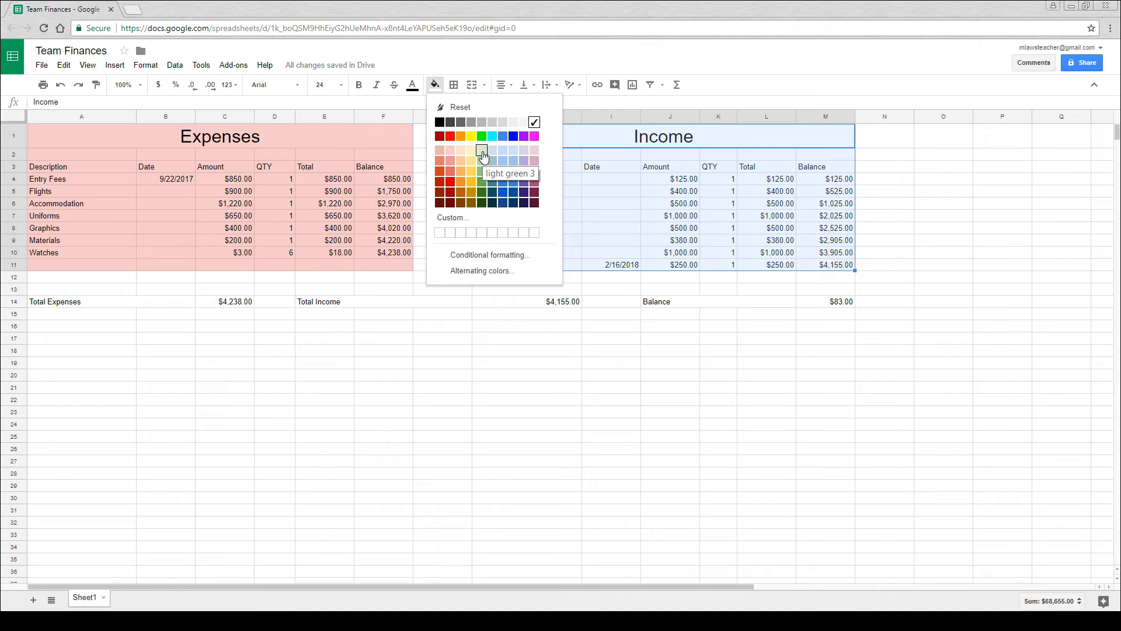
left_click(482, 151)
left_click(607, 180)
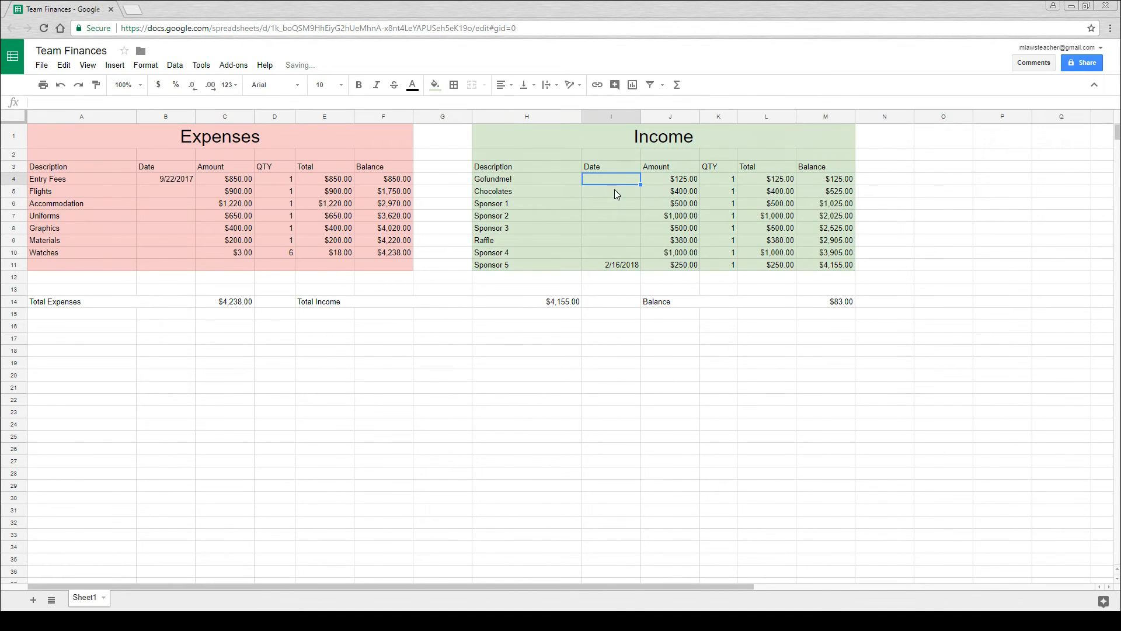
- Make the column headers of both tables in row 3 bold and set their font size to 12
left_click_drag(92, 167, 818, 167)
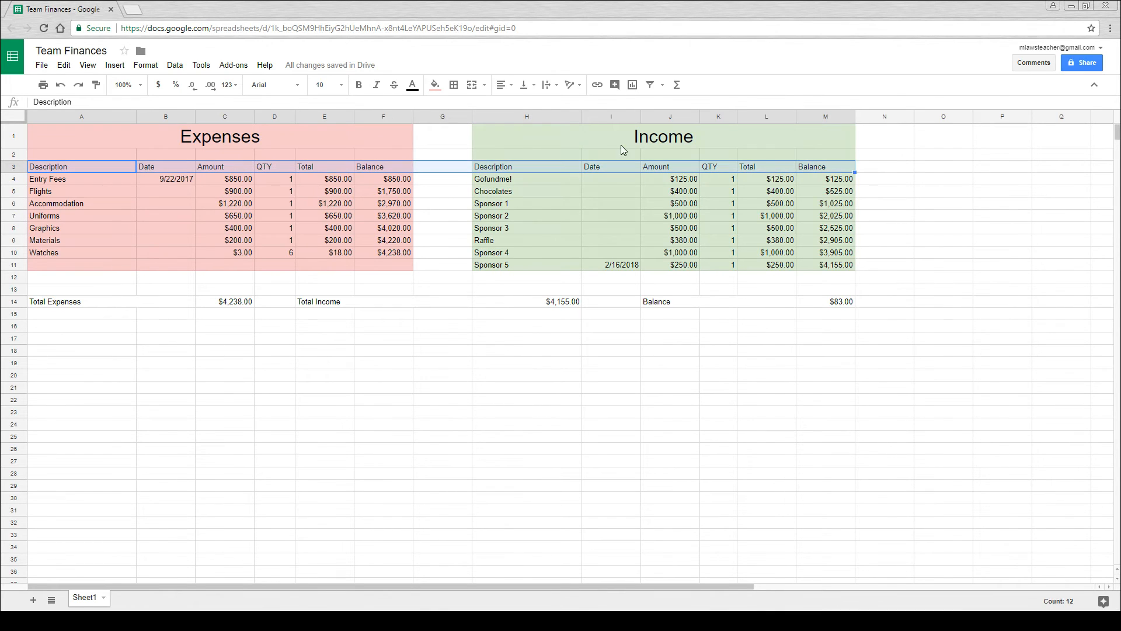
left_click(358, 85)
left_click(344, 86)
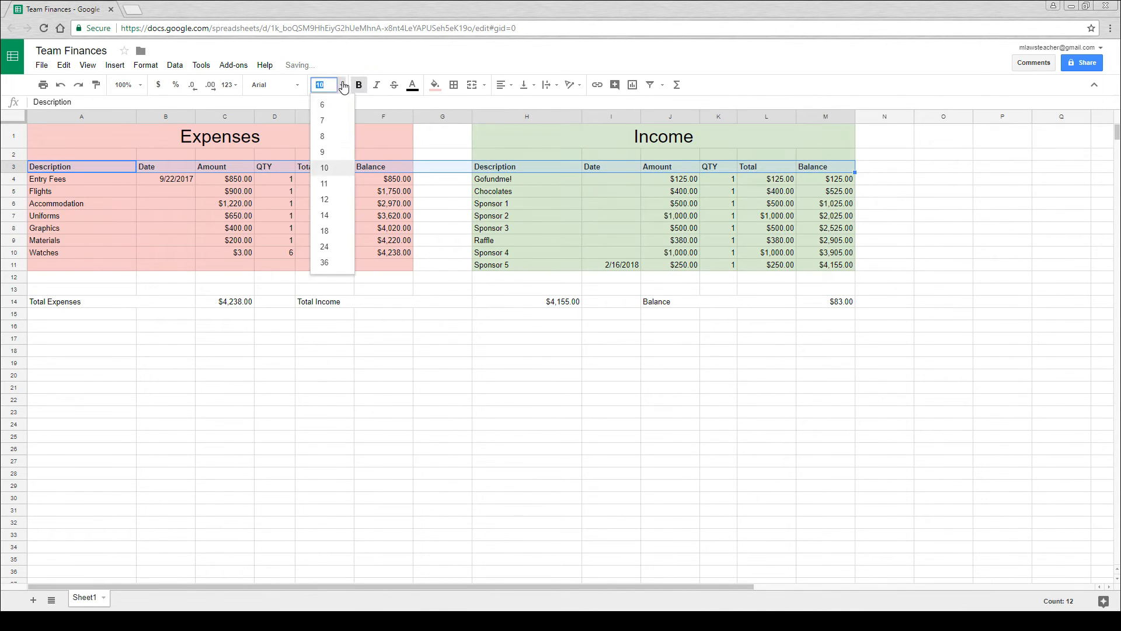
left_click(324, 200)
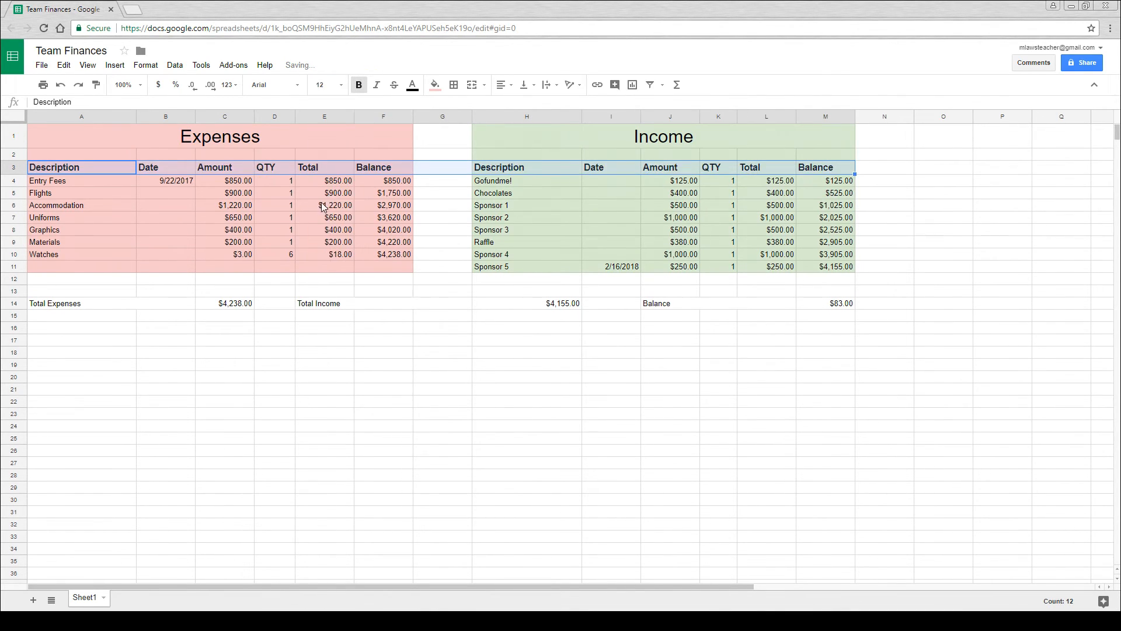
left_click(236, 208)
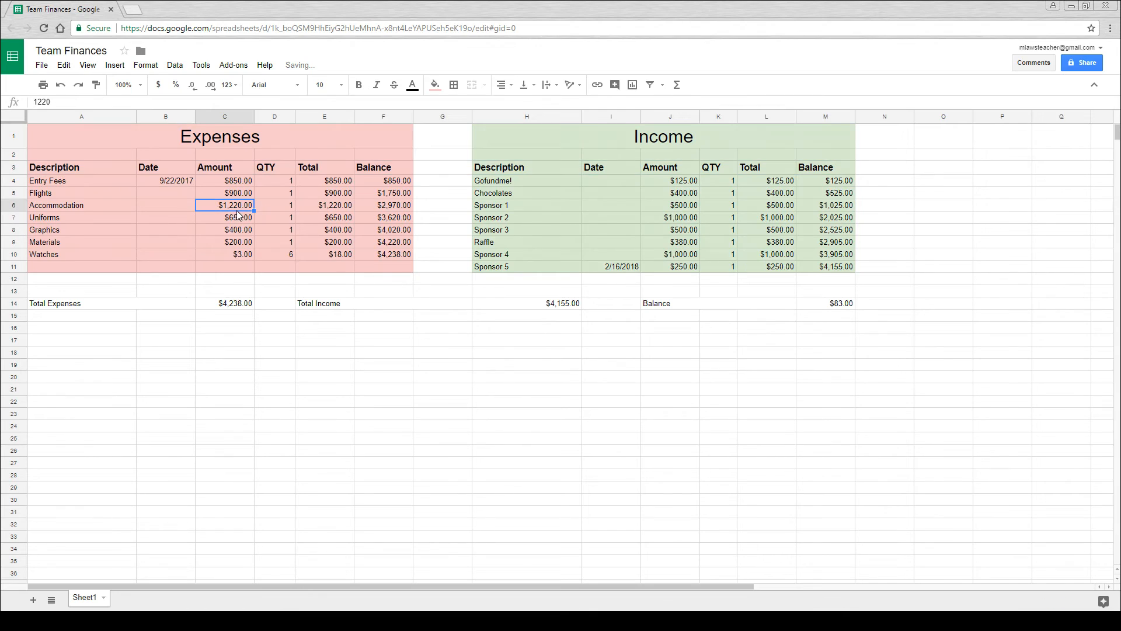
- Center the contents of column B, the Date column of the expenses table
left_click(172, 119)
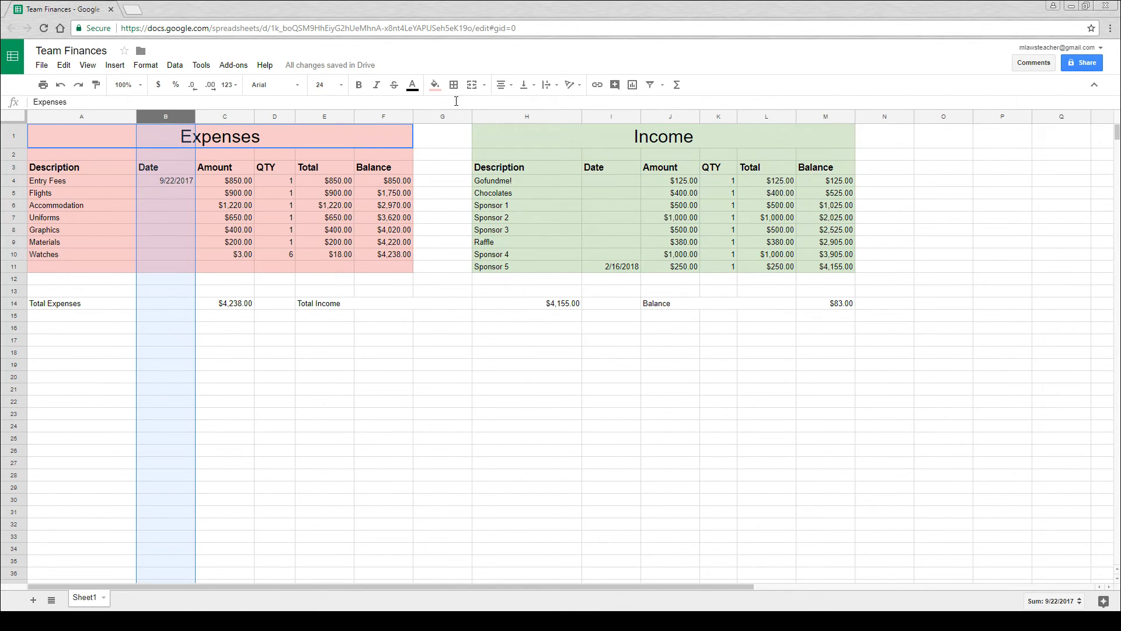
left_click(502, 85)
left_click(521, 108)
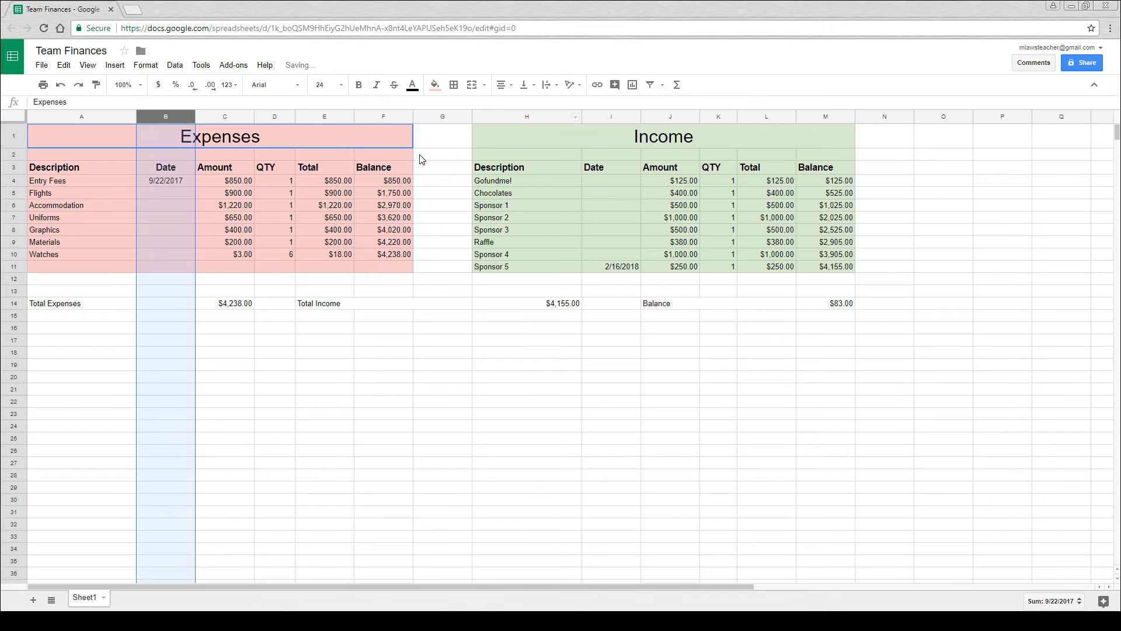
- Try right alignment on column C, the Amount column of the expenses table, and center it instead
left_click(237, 117)
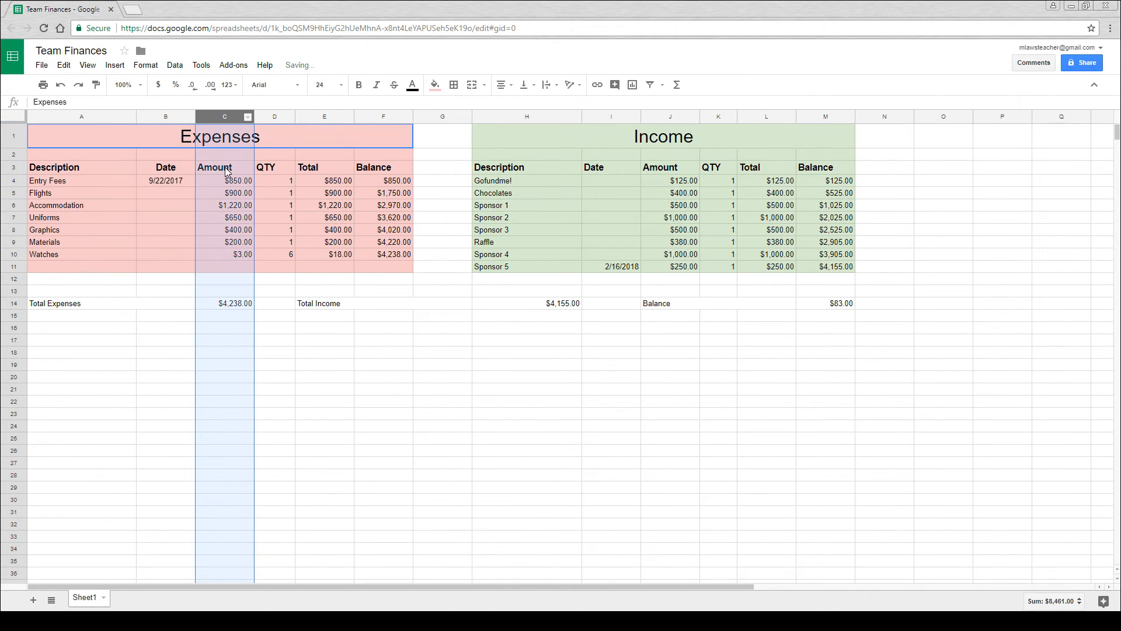
left_click(502, 85)
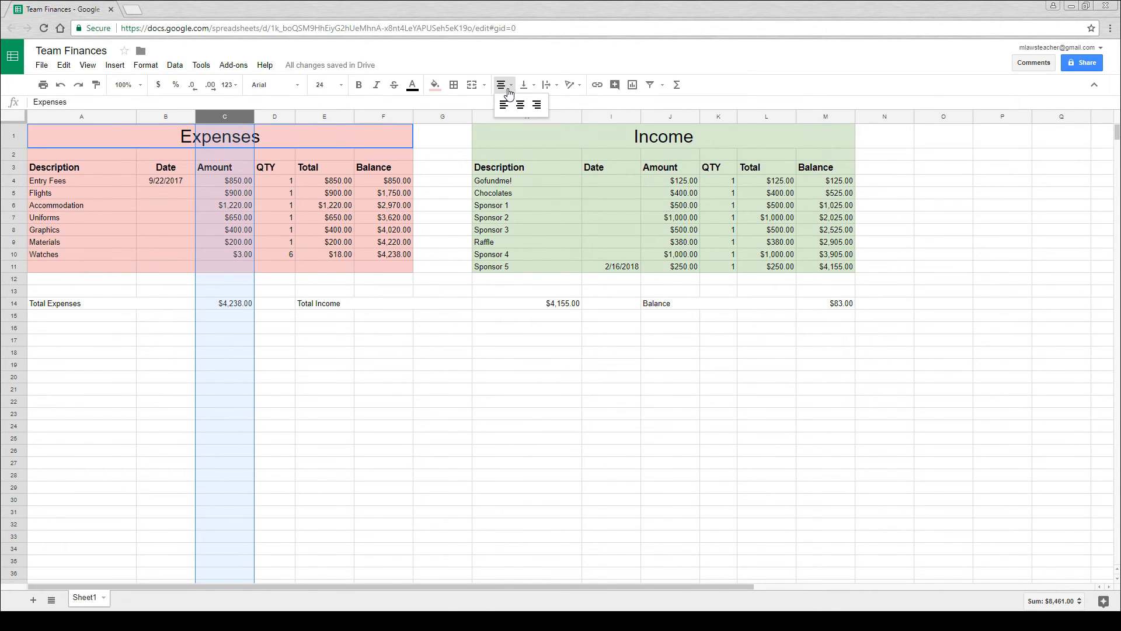
left_click(535, 106)
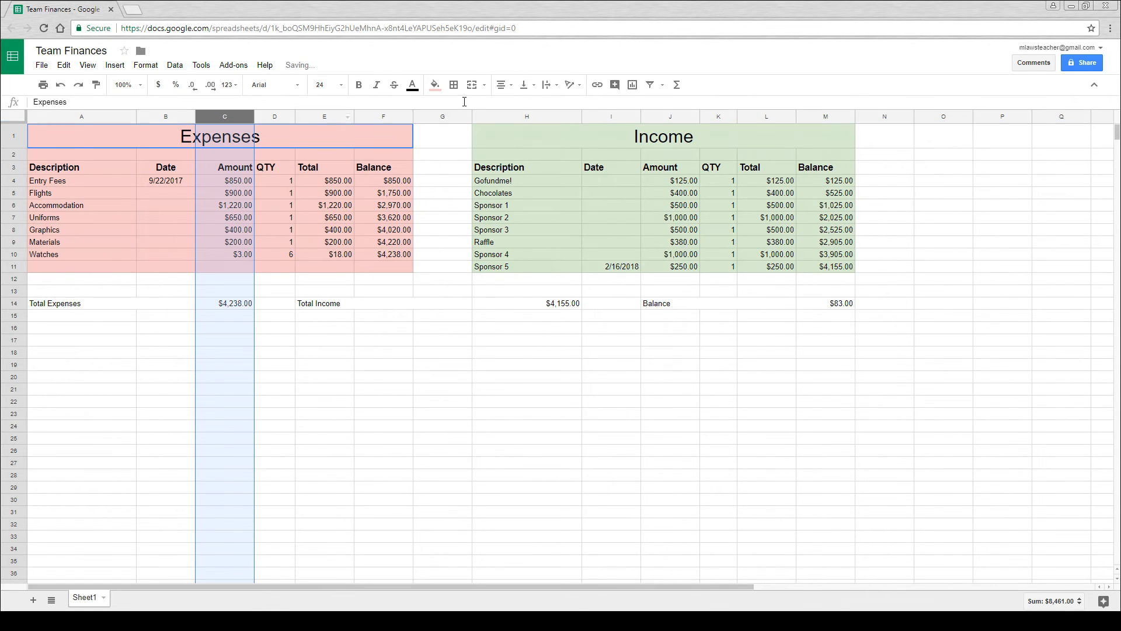
left_click(502, 86)
left_click(520, 105)
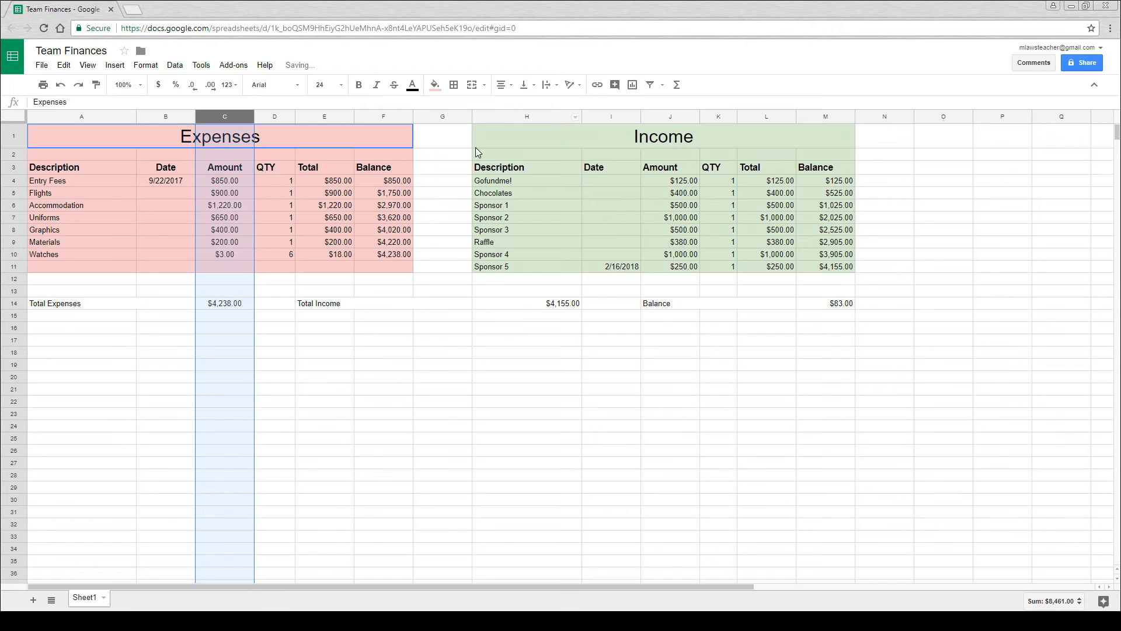
left_click(378, 266)
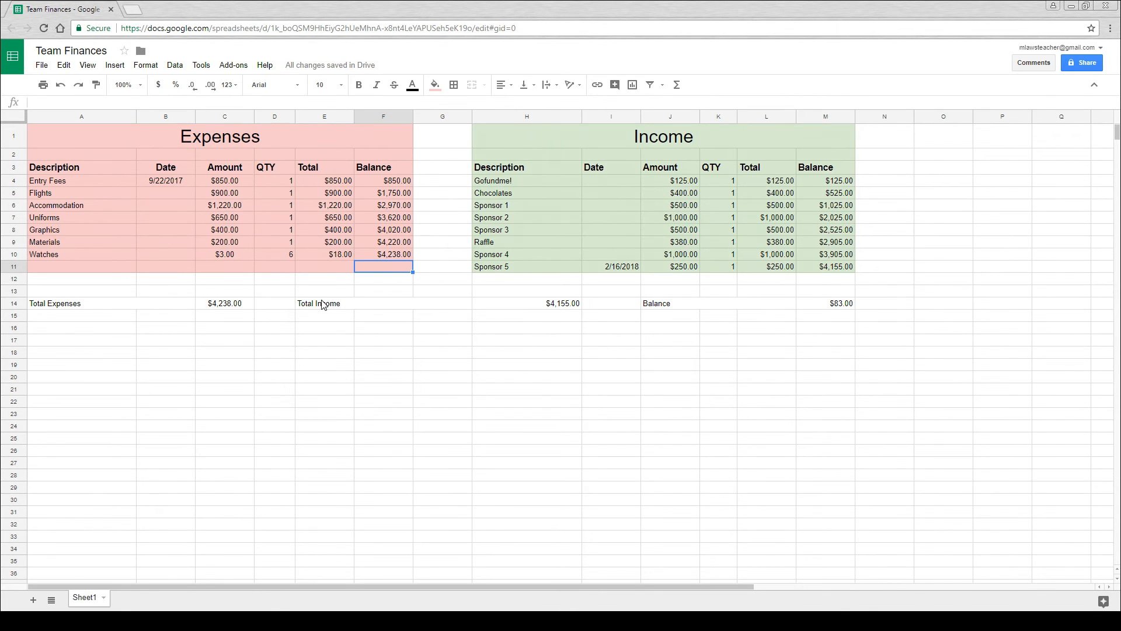
- Right-align the Total and Balance columns of the expenses table, cells E3 to F11
left_click_drag(324, 170, 390, 266)
left_click(506, 85)
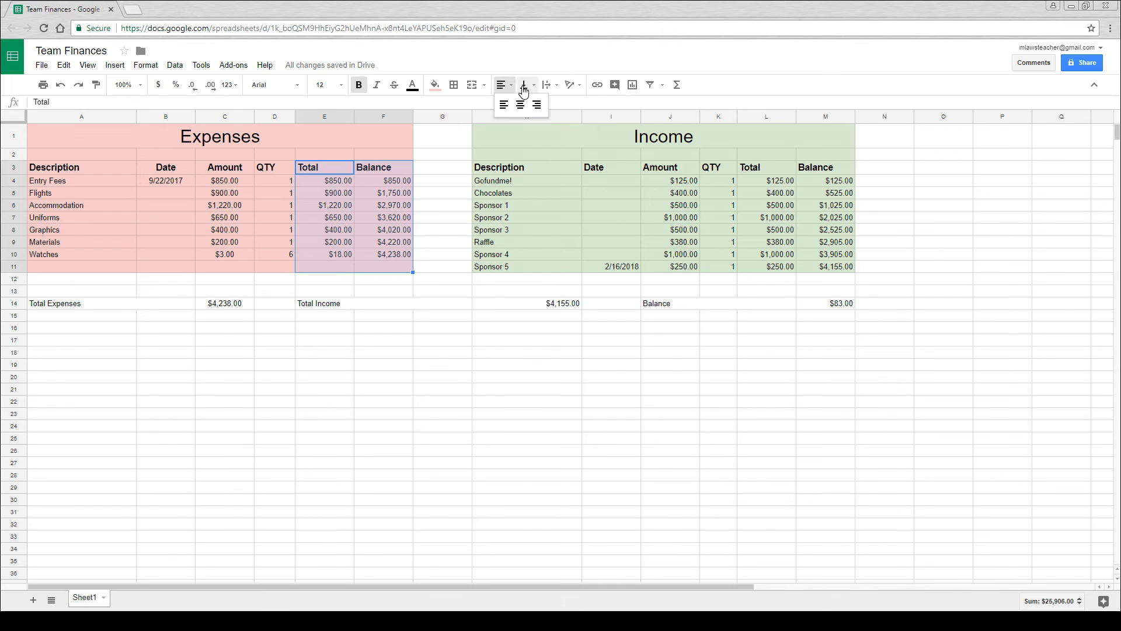
left_click(537, 105)
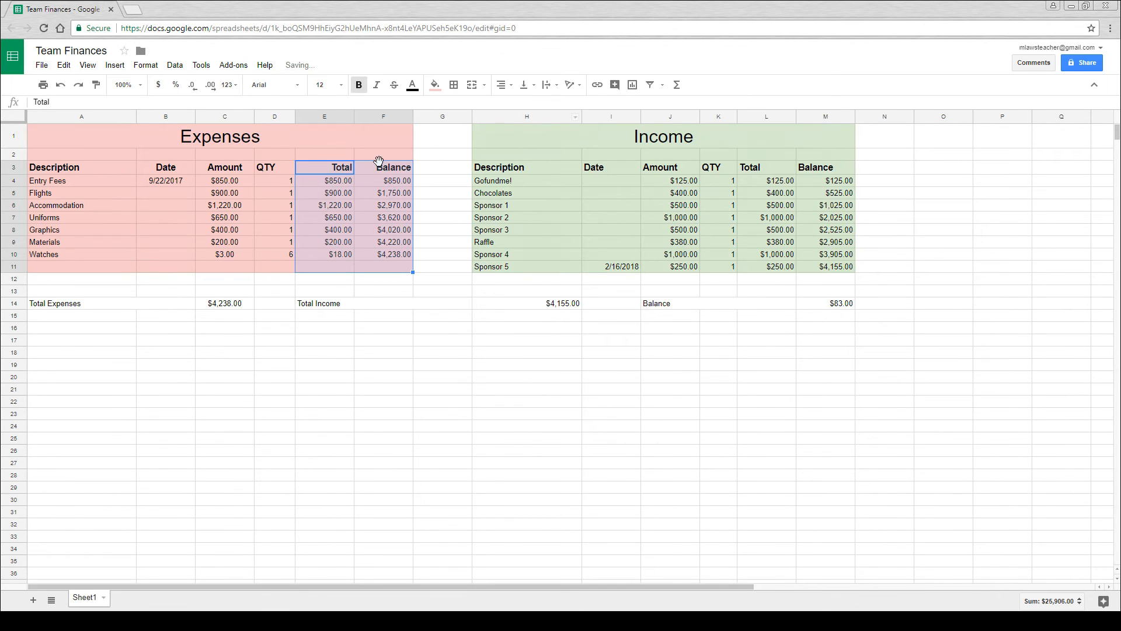
left_click(470, 242)
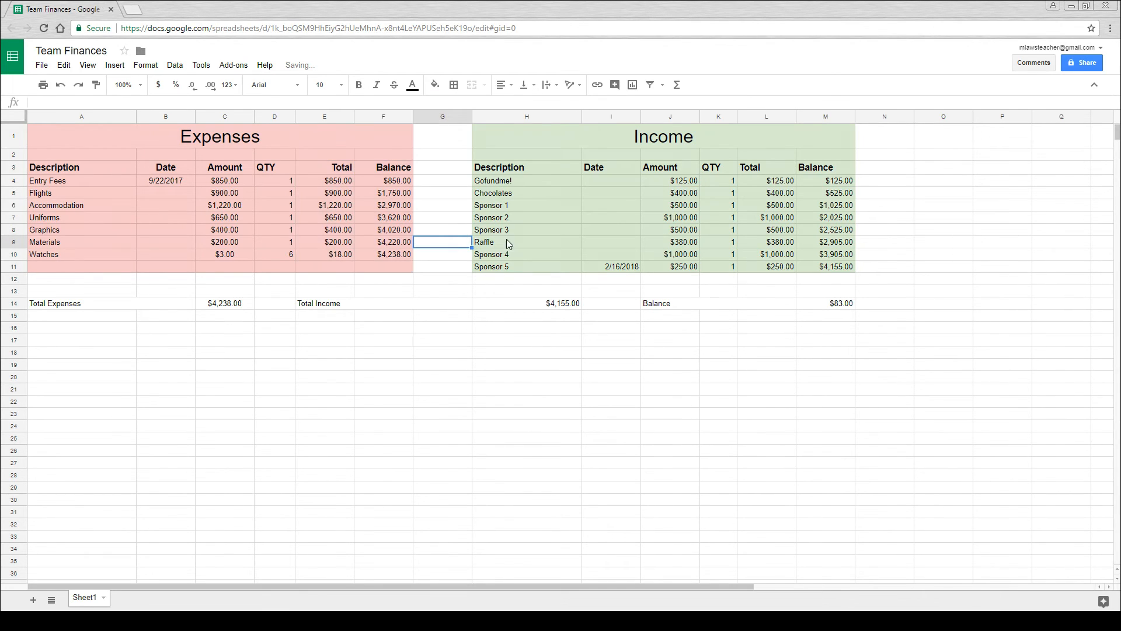
- Center the income table's Date column I and right-align its Amount column, cells J3 to J11
left_click(610, 120)
left_click(505, 86)
left_click(520, 104)
left_click_drag(666, 167, 672, 266)
left_click(506, 85)
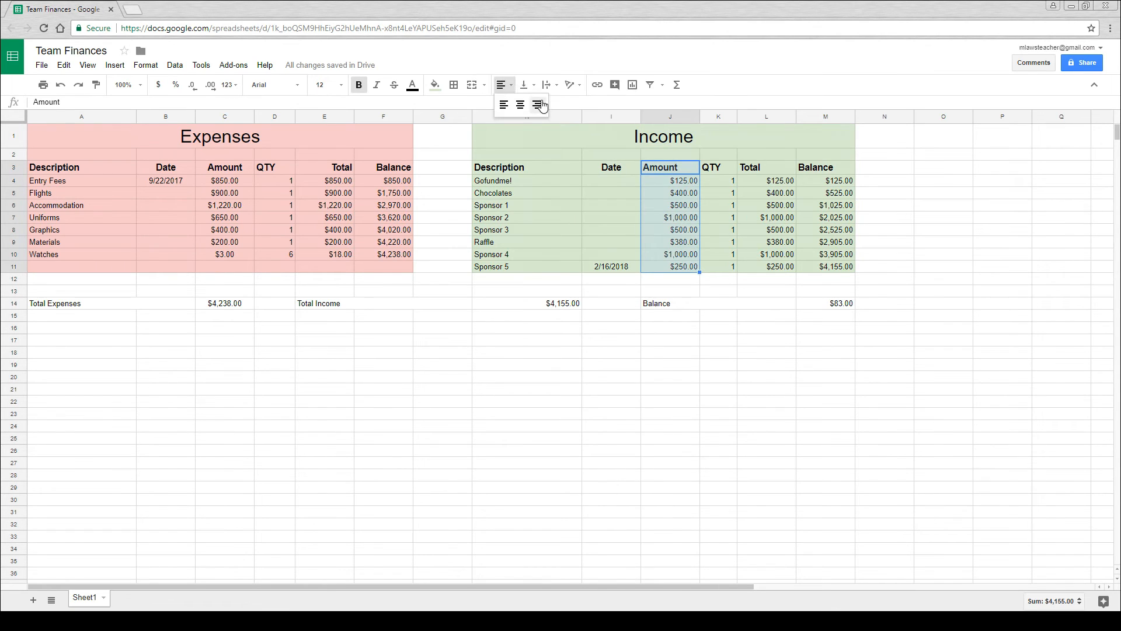
left_click(536, 104)
- Center the income table's QTY cells K3 to K11 and right-align its Total and Balance cells L3 to M11
left_click_drag(718, 168, 718, 266)
left_click(506, 85)
left_click(520, 104)
left_click_drag(762, 166, 825, 266)
left_click(506, 85)
left_click(536, 104)
left_click(724, 340)
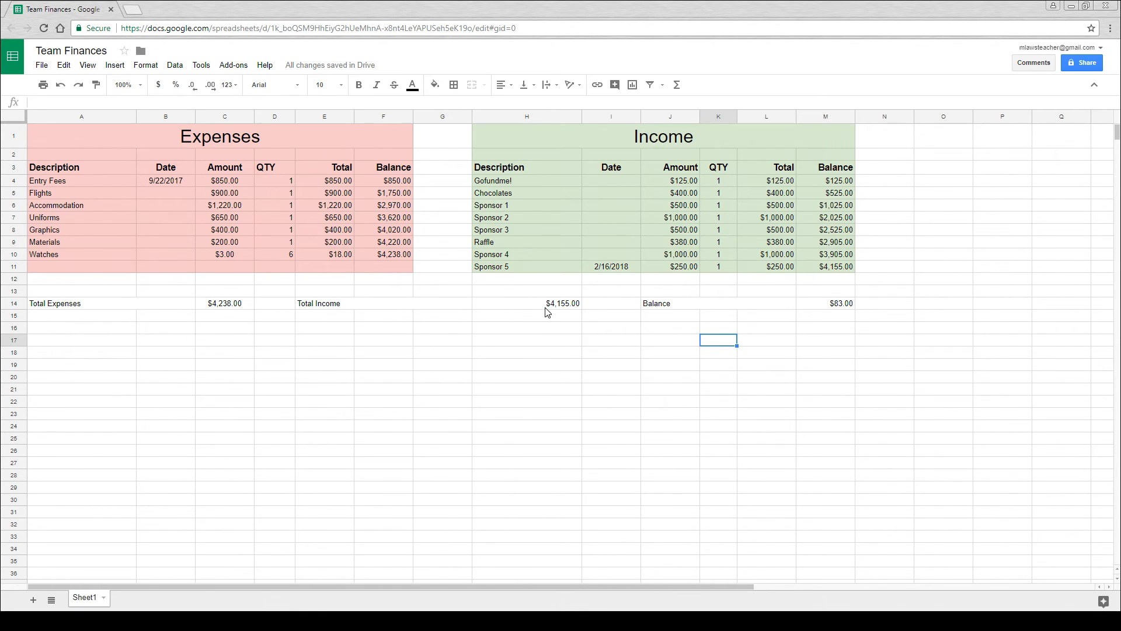
- Make the summary row, cells A14 to M14, bold and set its font size to 24
left_click_drag(814, 306, 103, 311)
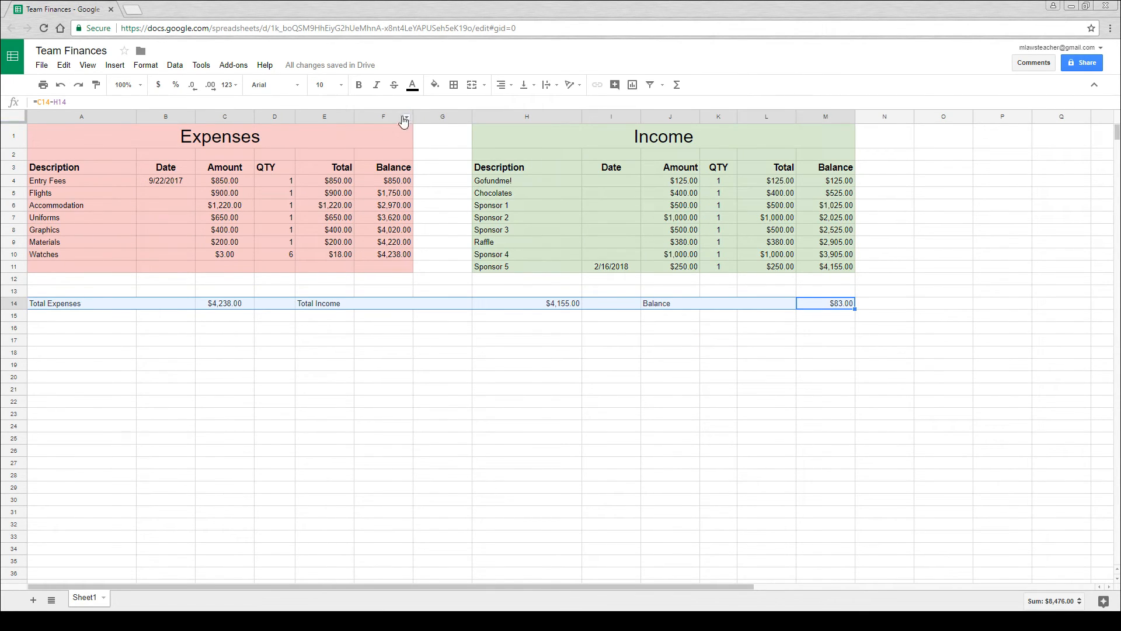
left_click(358, 85)
left_click(343, 85)
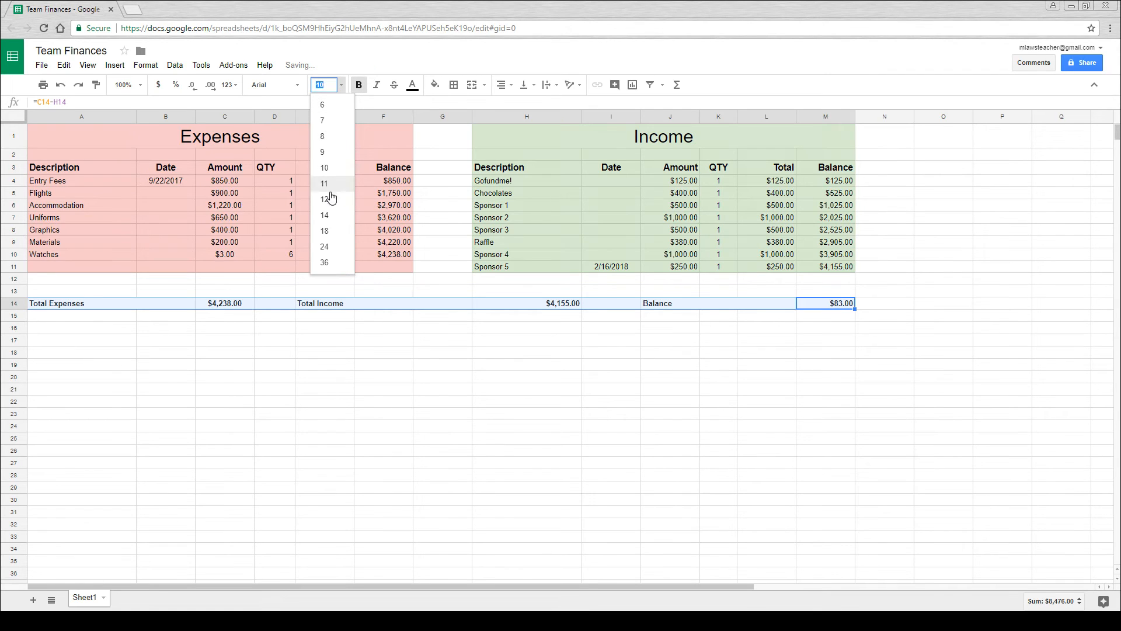
left_click(324, 246)
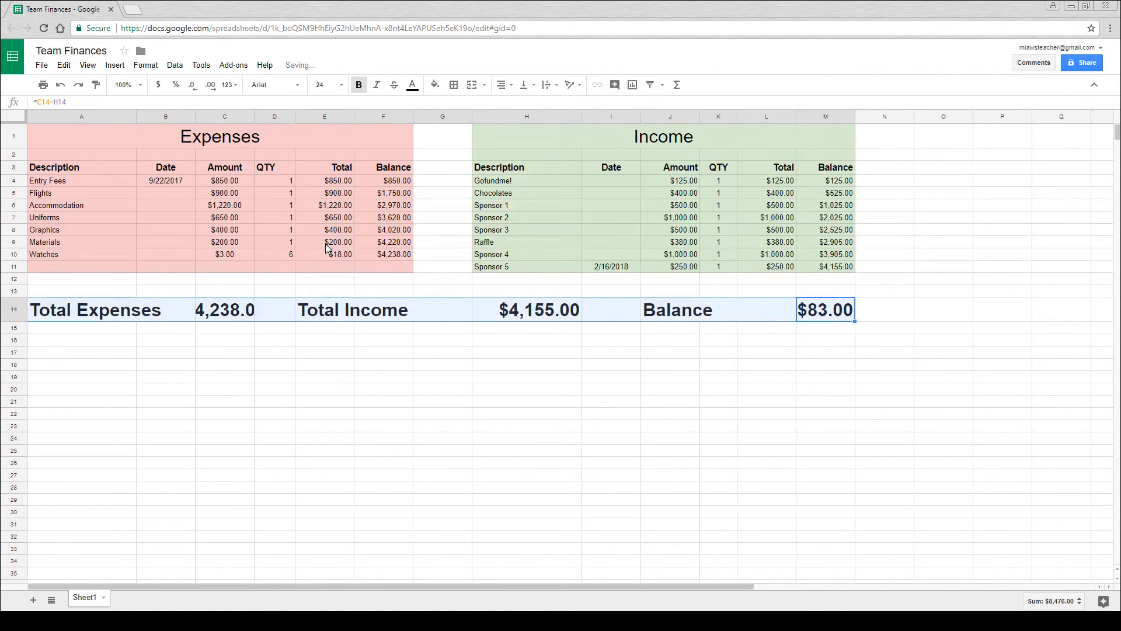
left_click(606, 328)
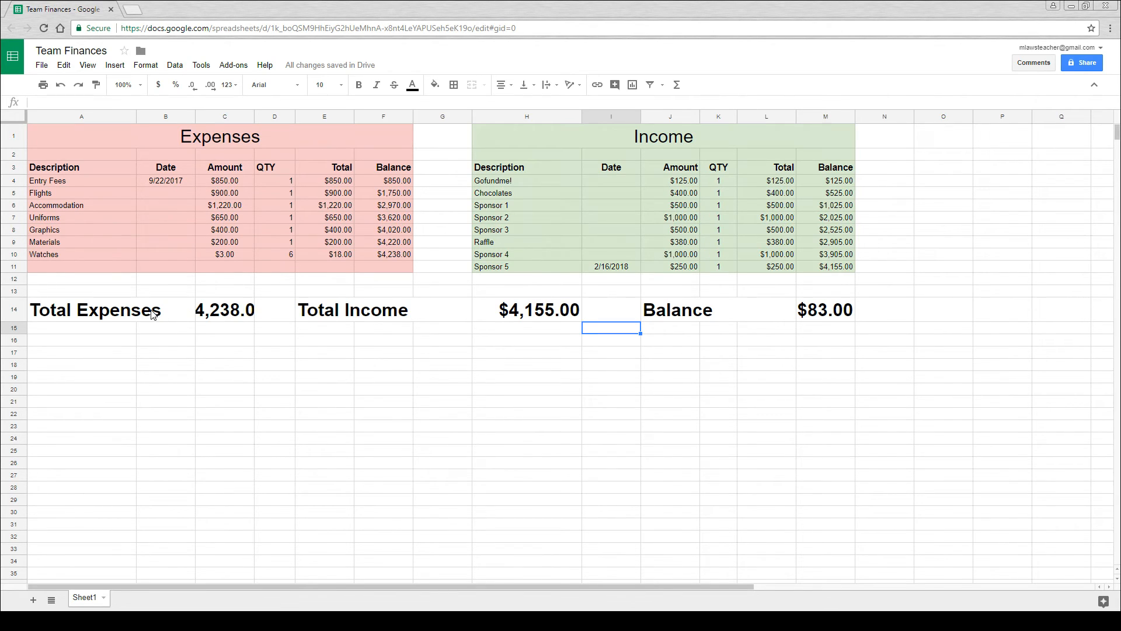
- Reduce the font size of the summary row, cells A14 to M14, to 18
left_click_drag(139, 314, 808, 306)
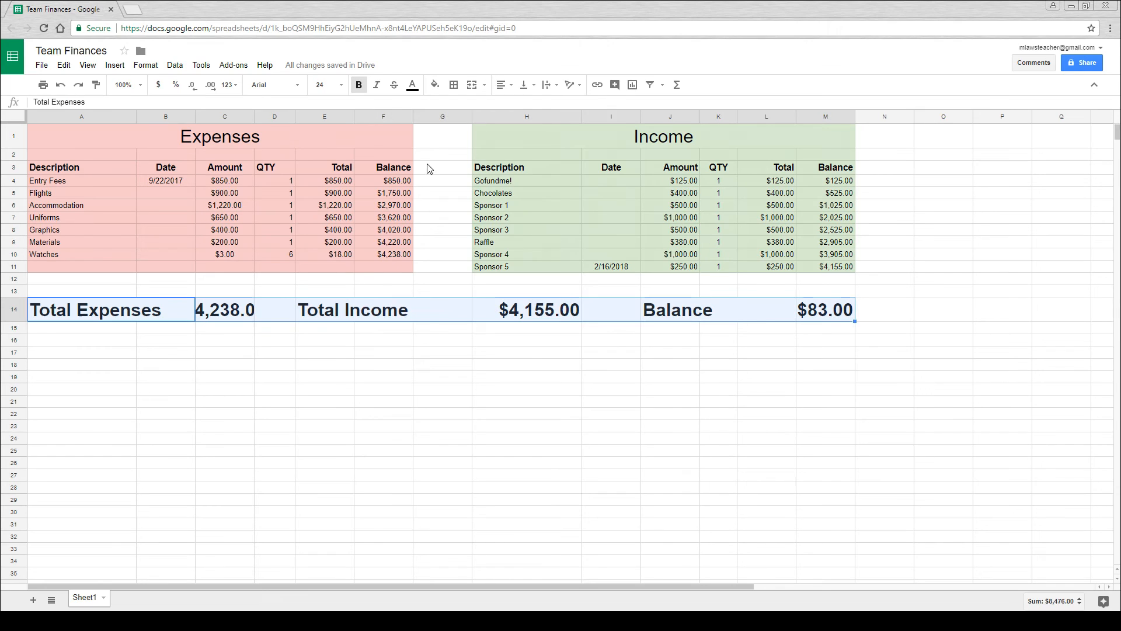
left_click(321, 84)
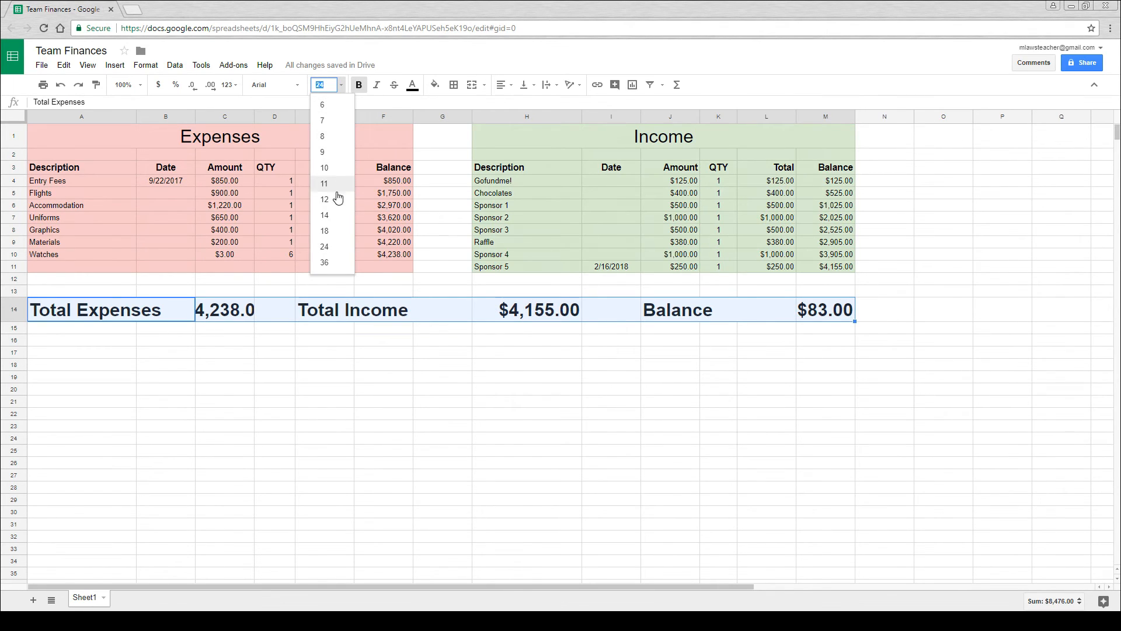
left_click(325, 231)
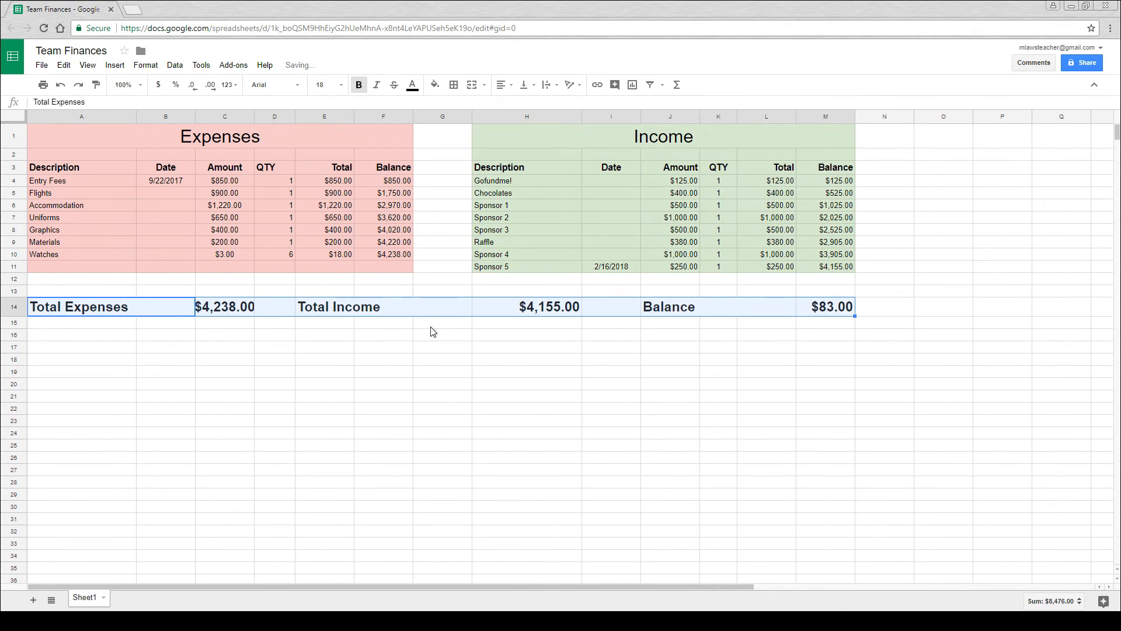
left_click(454, 346)
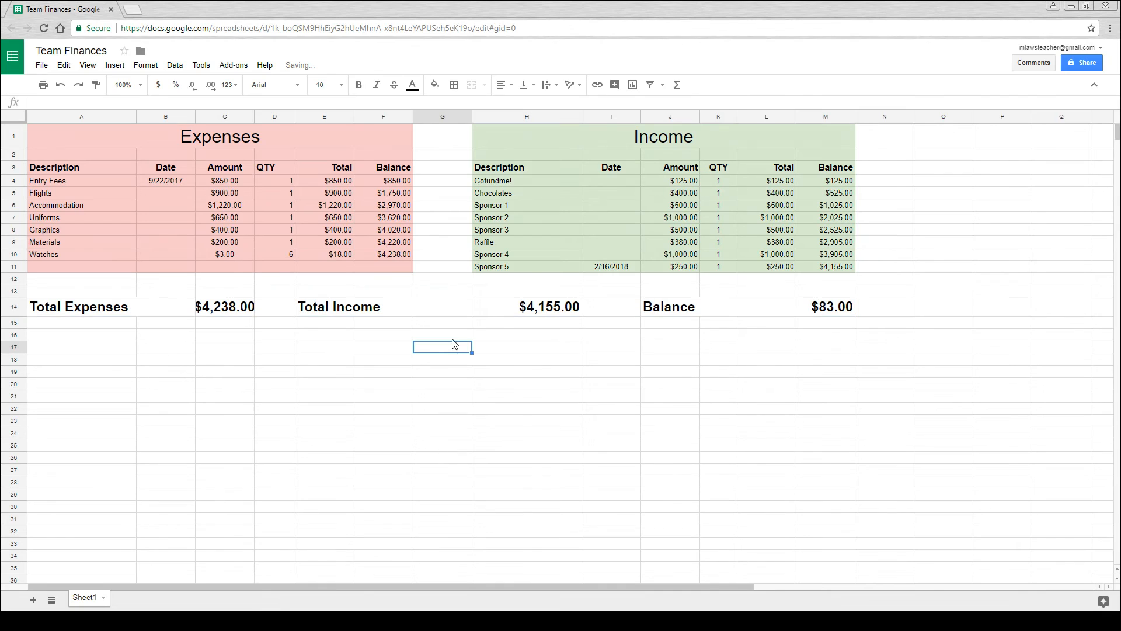
- Widen column C slightly to give the total expenses amount more room
left_click(252, 116)
left_click_drag(254, 117, 261, 117)
left_click(247, 334)
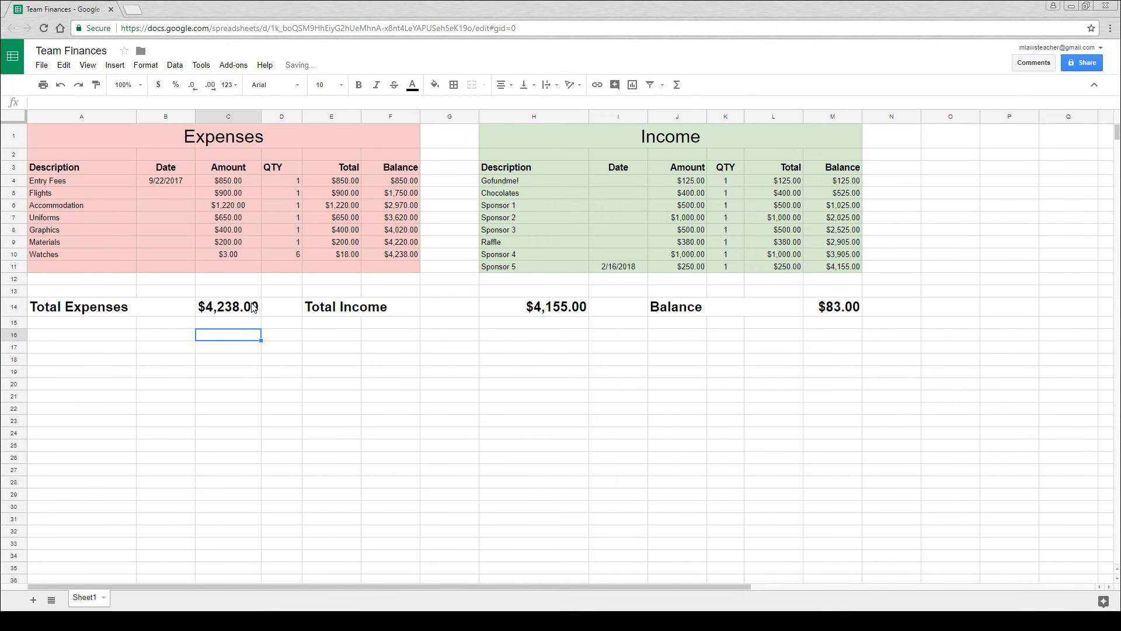
- Fill the Total Expenses cells, A14 to C14, with light red 3 and add an outer border around them
left_click_drag(254, 307, 125, 310)
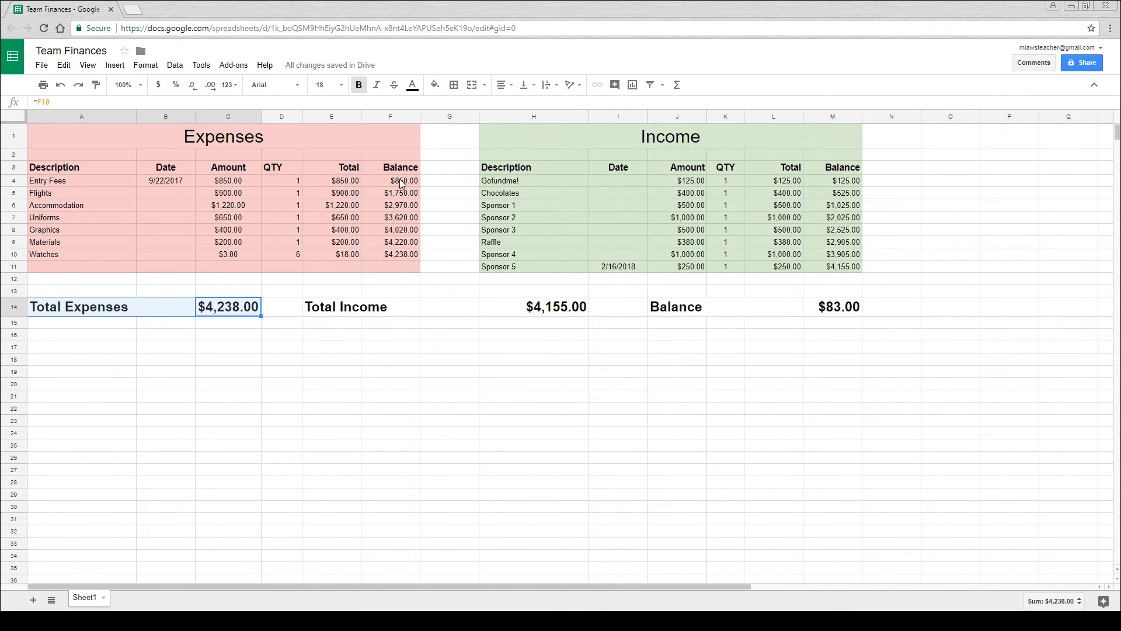
left_click(435, 85)
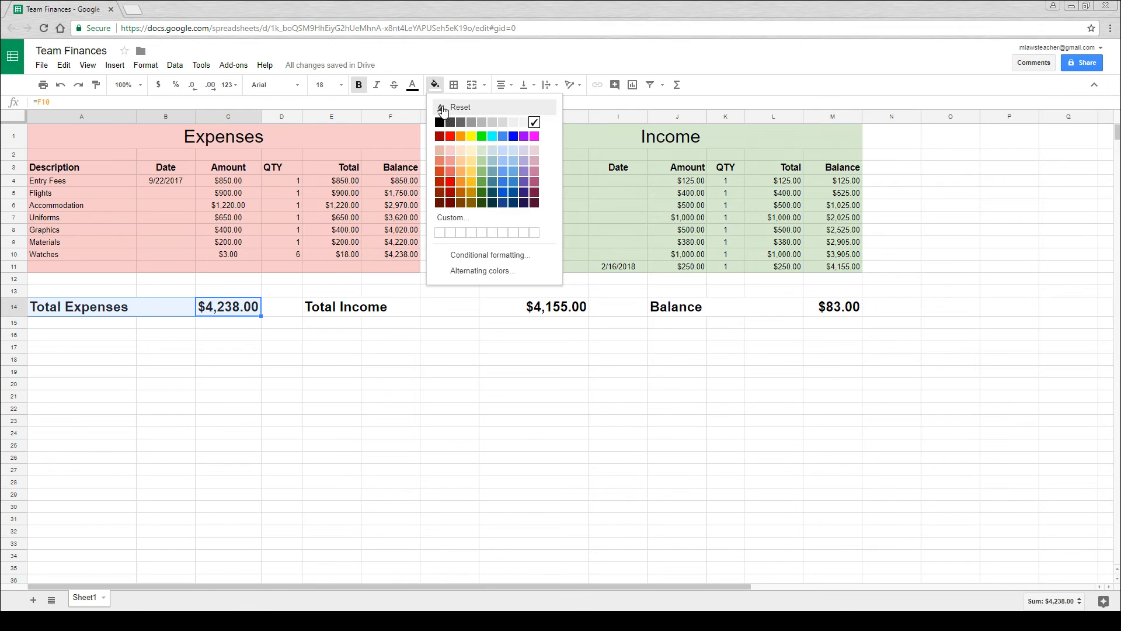
left_click(450, 150)
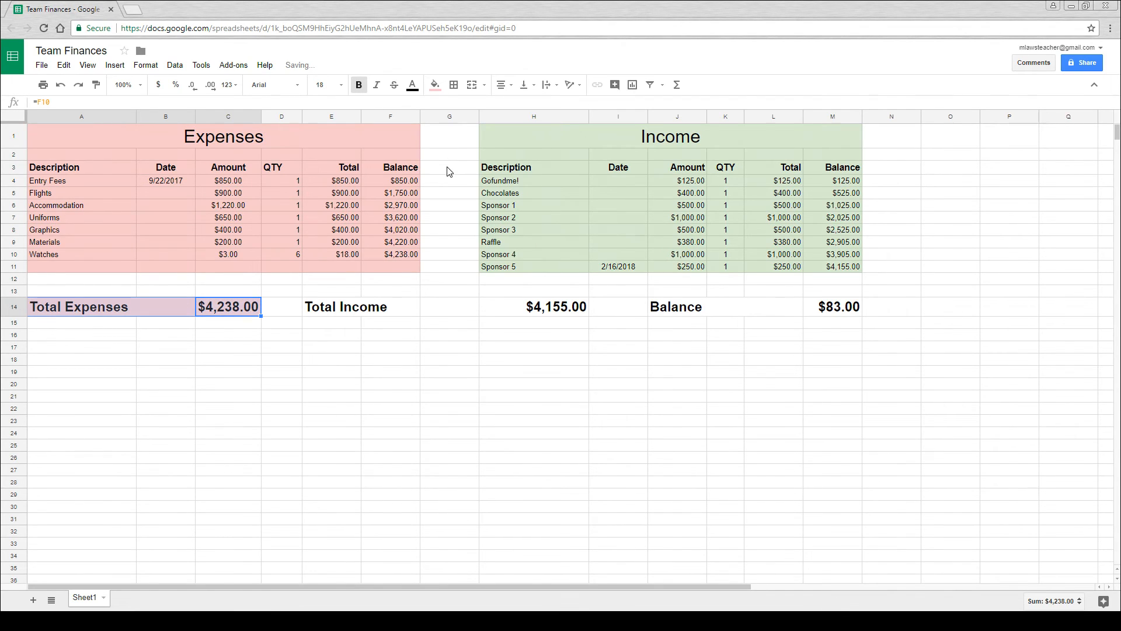
left_click(456, 87)
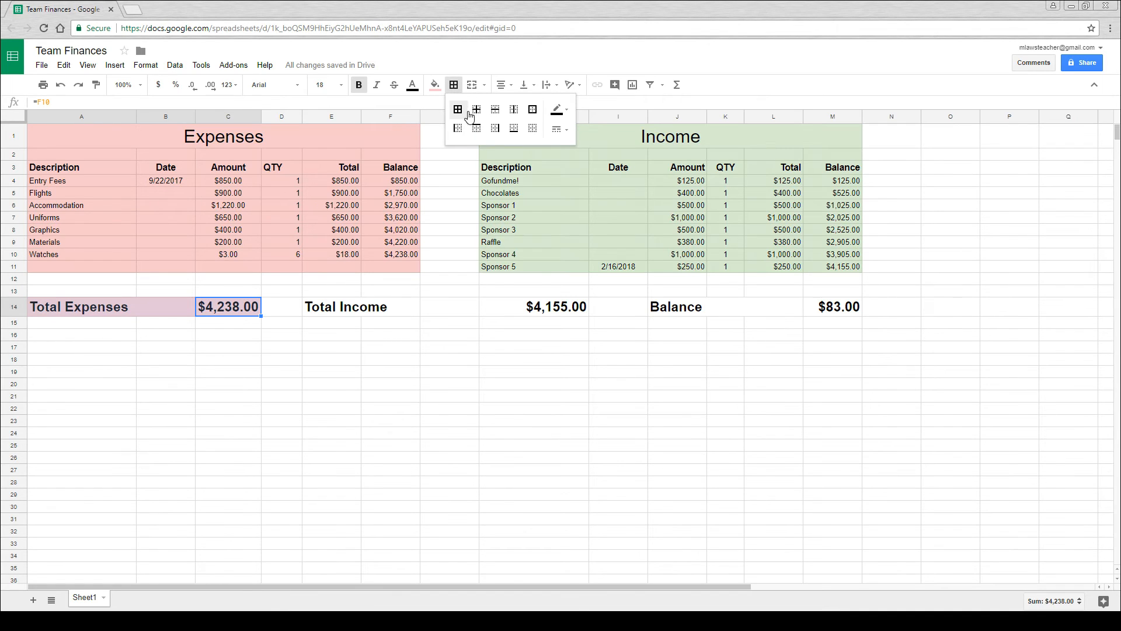
left_click(532, 110)
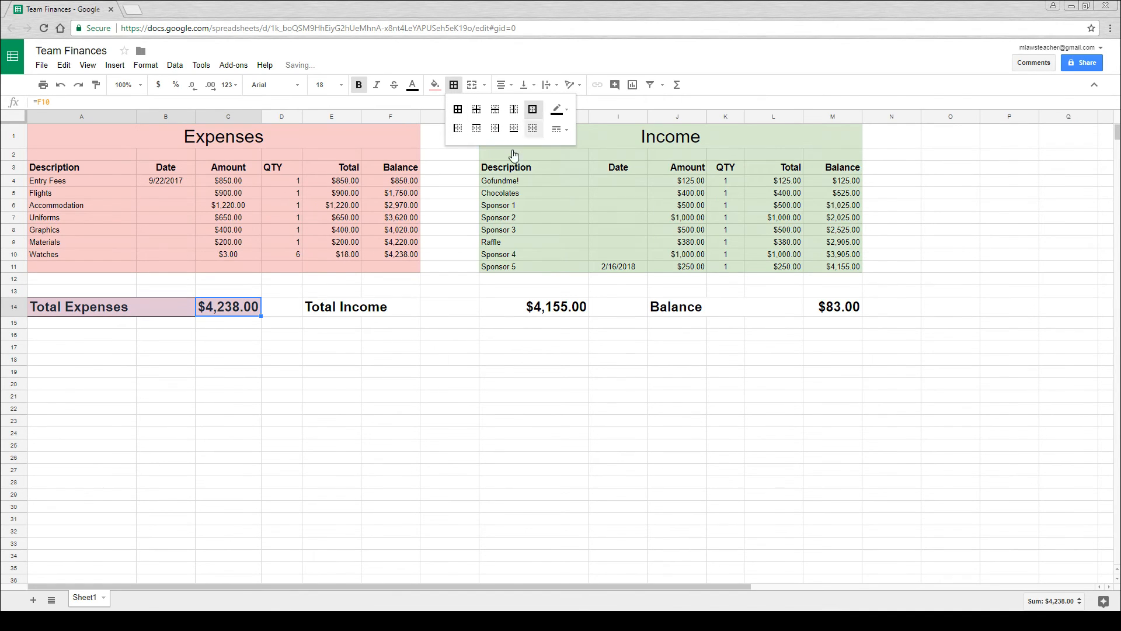
left_click(356, 325)
- Fill the Total Income cells, E14 to H14, with light green 3 and add an outer border around them
left_click_drag(352, 308, 529, 298)
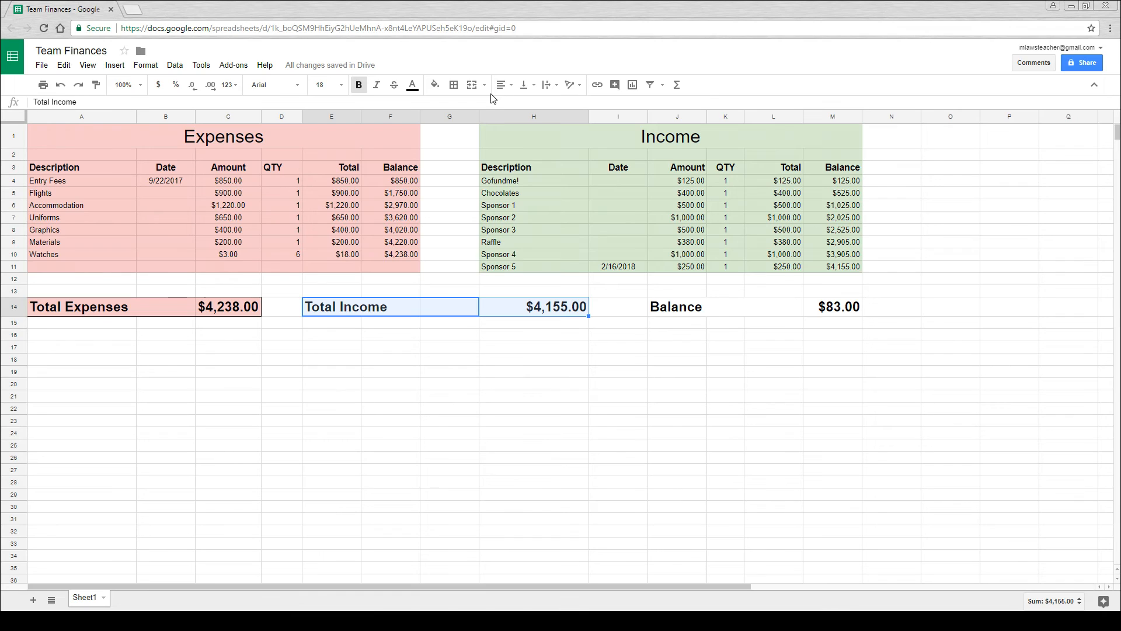
left_click(434, 85)
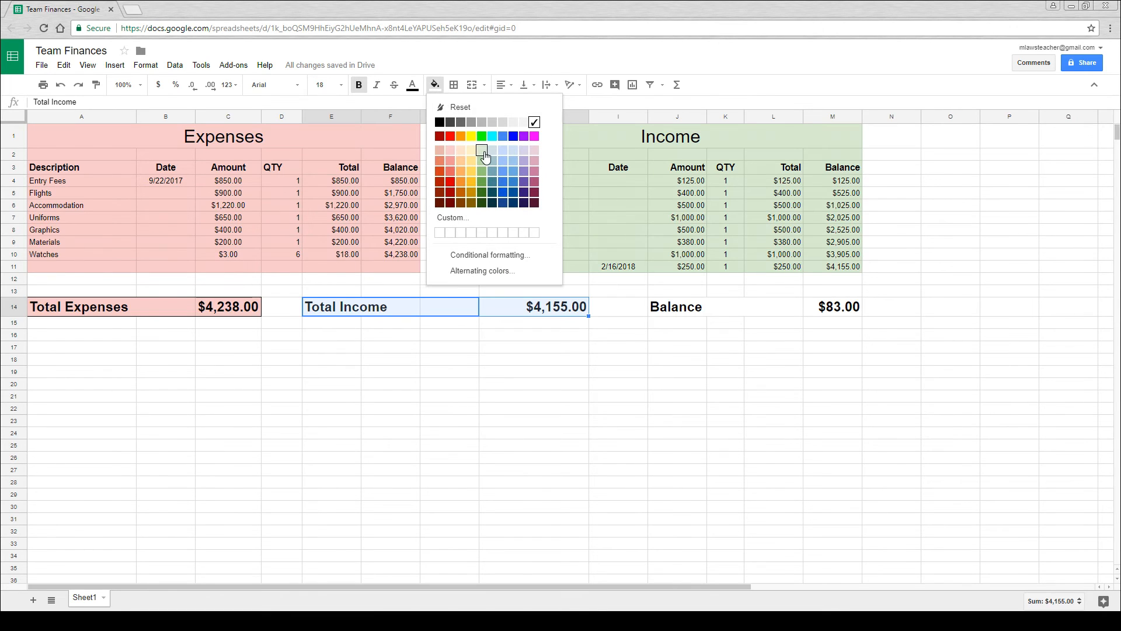
left_click(481, 149)
left_click(454, 84)
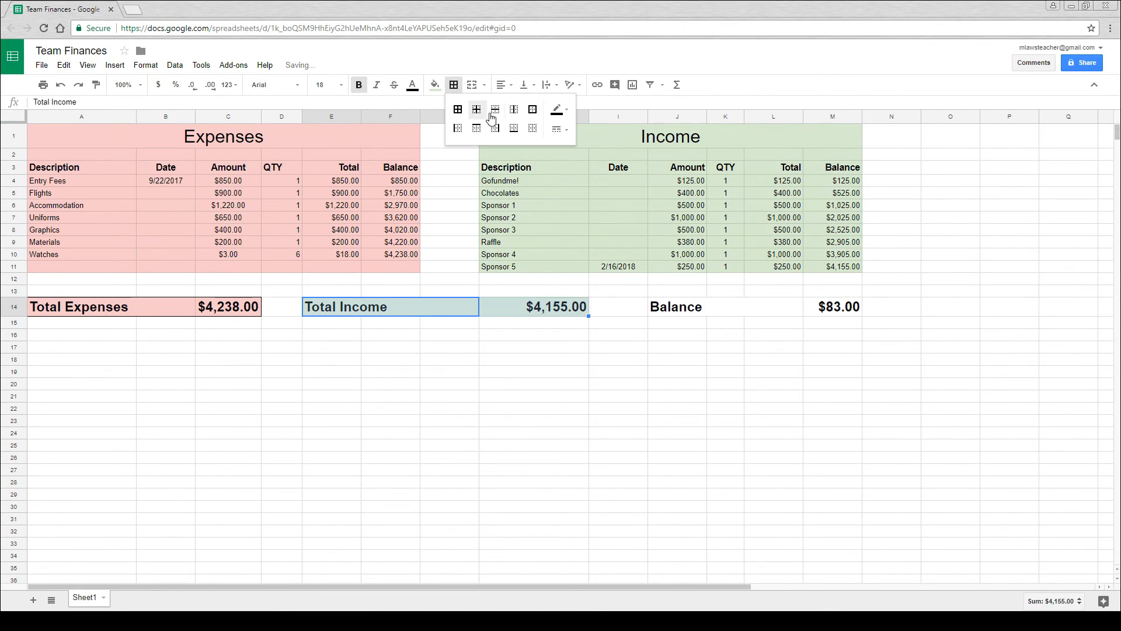
left_click(534, 111)
left_click(558, 325)
- Fill the Balance cells, J14 to M14, with light blue 3 and add an outer border around them
left_click_drag(656, 310, 813, 305)
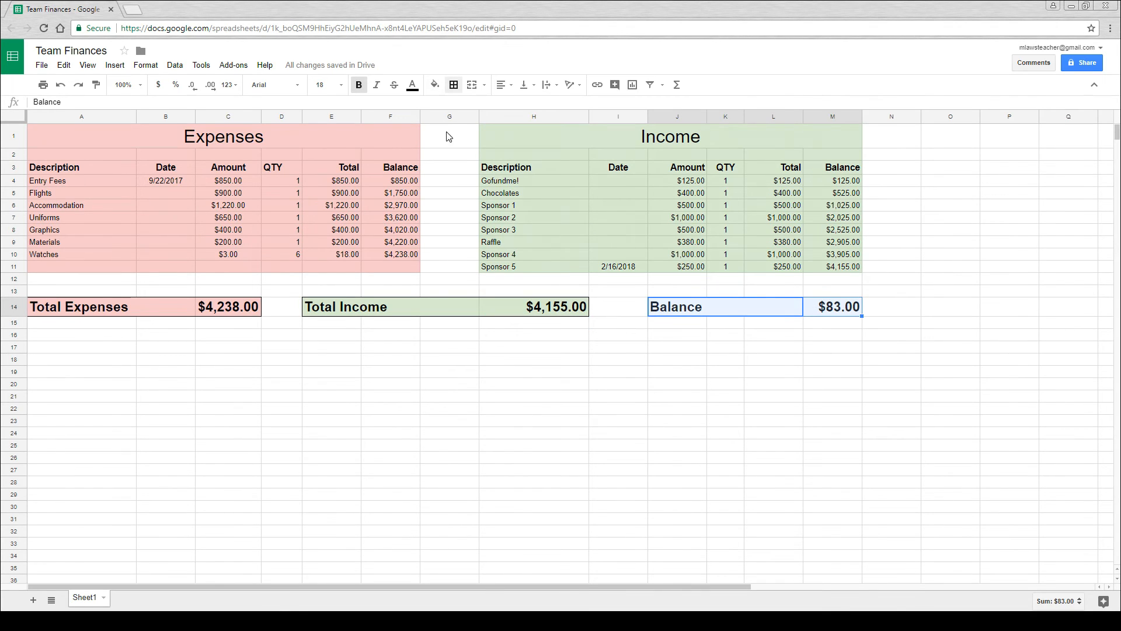
left_click(435, 84)
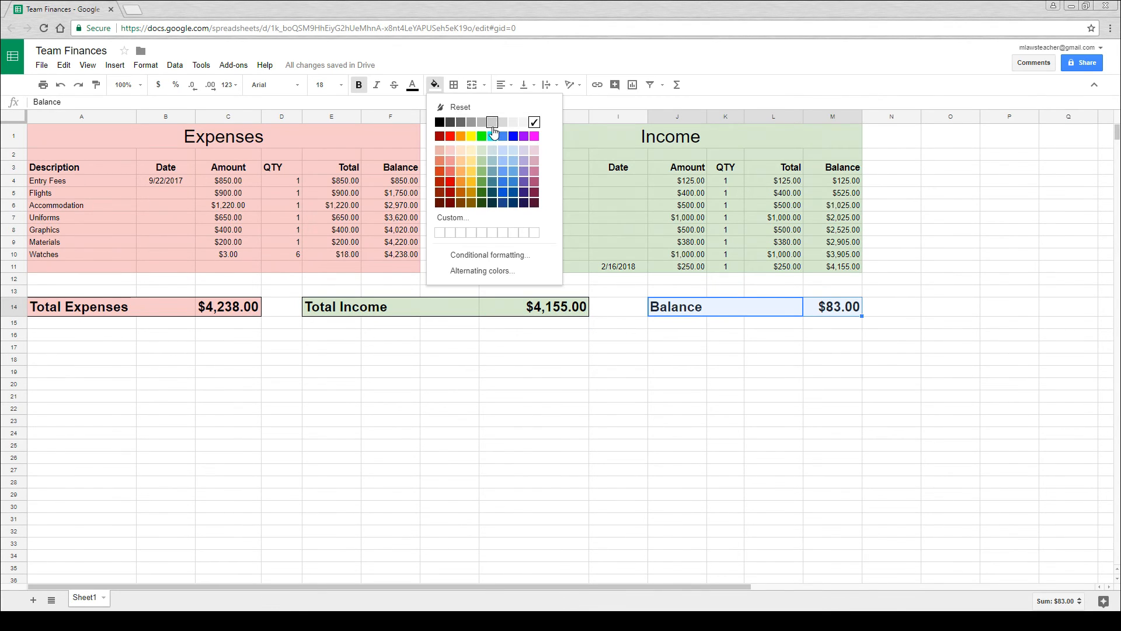
left_click(511, 149)
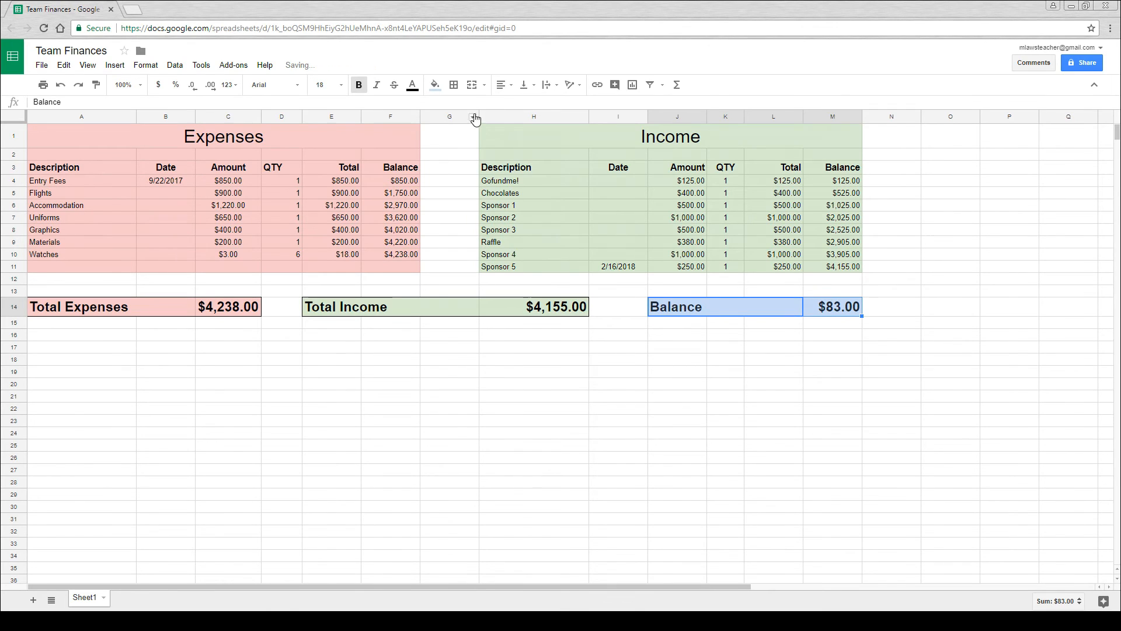
left_click(456, 86)
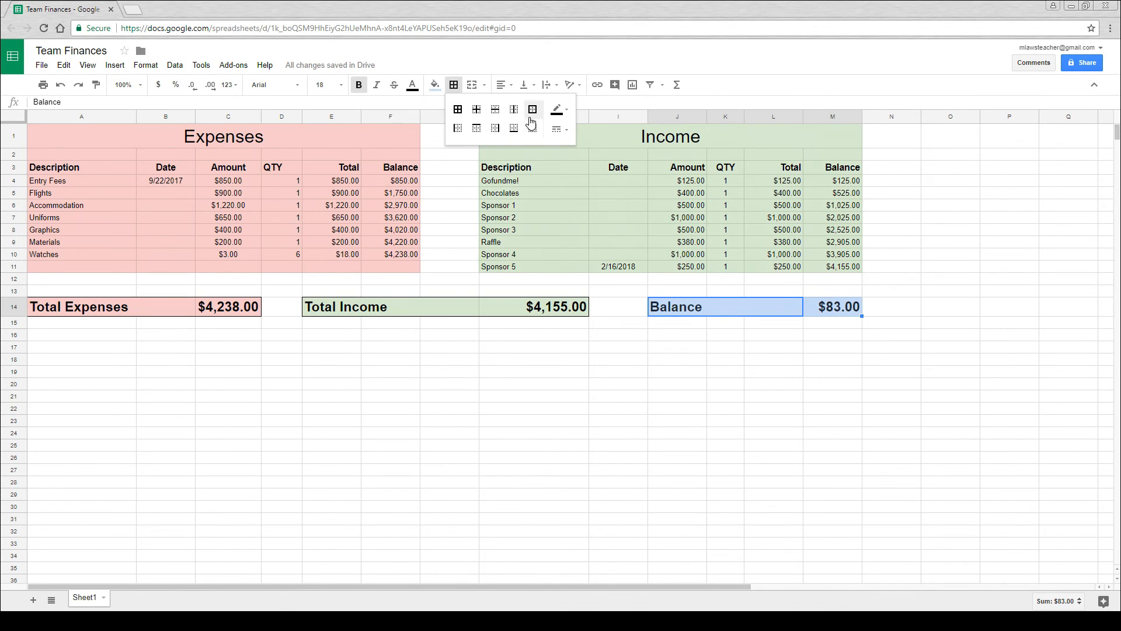
left_click(523, 348)
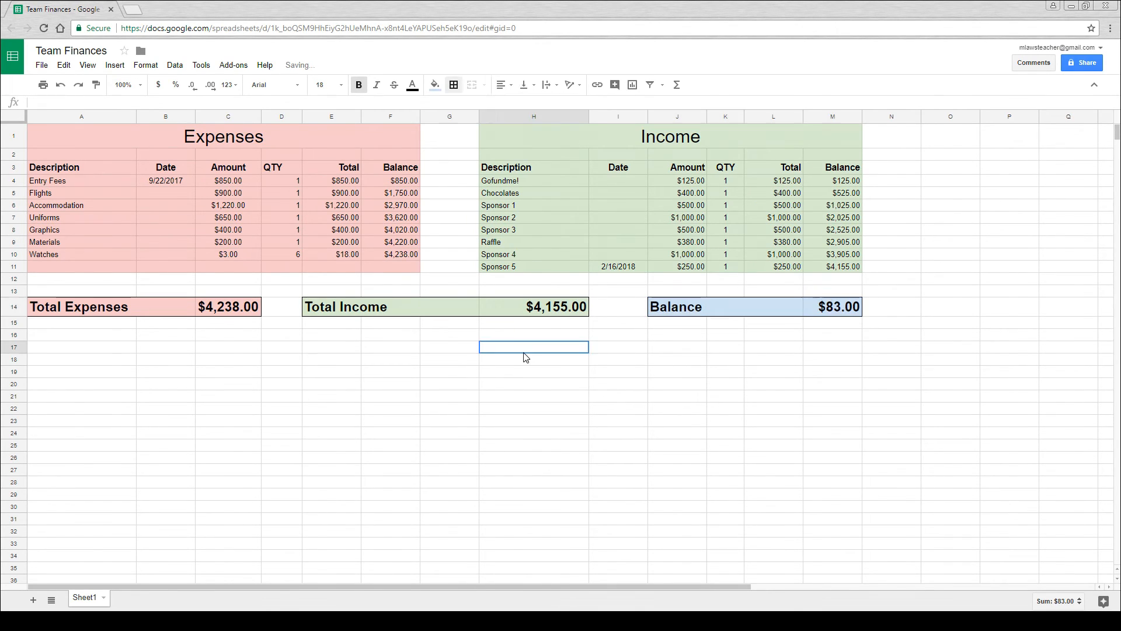
- Add a thick black bottom border beneath the Expenses title cell in row 1
left_click(236, 136)
left_click(453, 85)
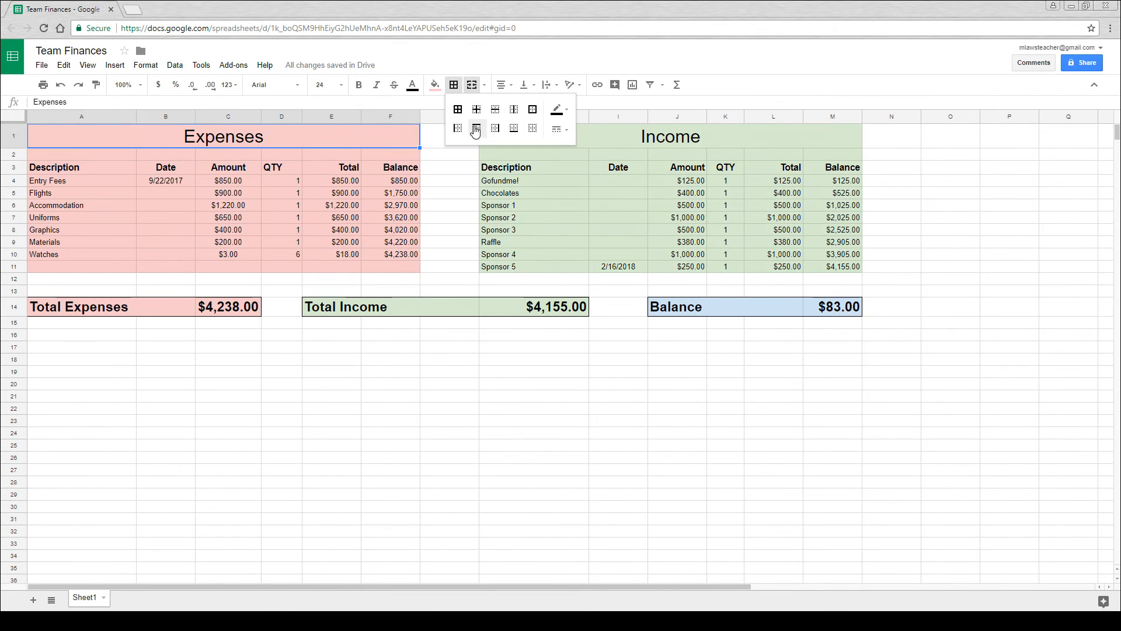
left_click(514, 129)
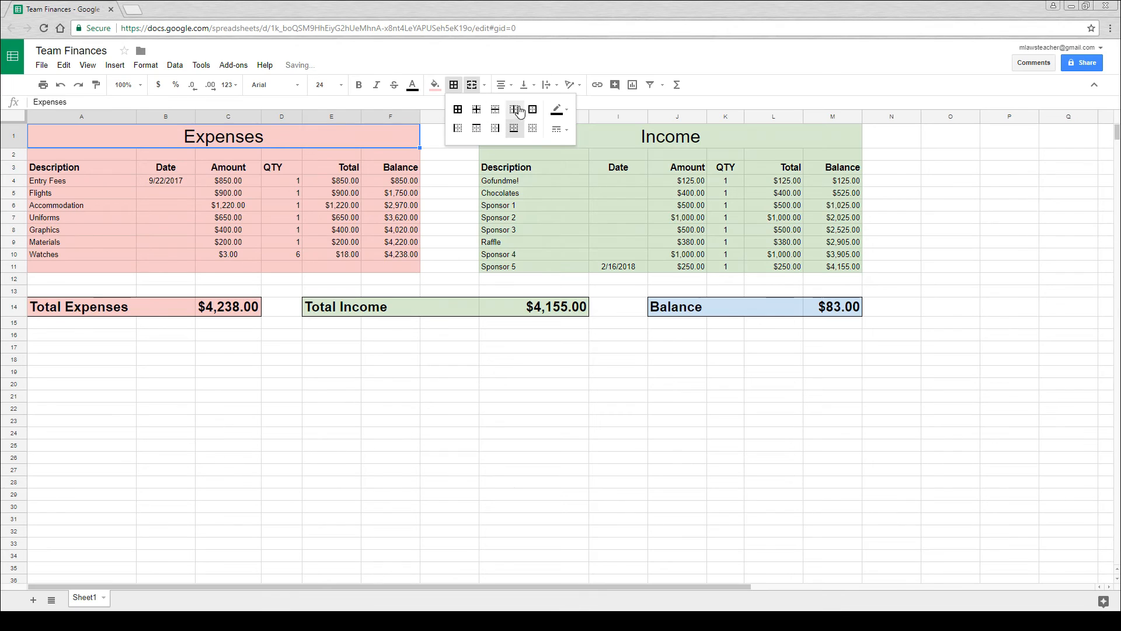
left_click(559, 110)
left_click(559, 110)
left_click(568, 130)
left_click(587, 177)
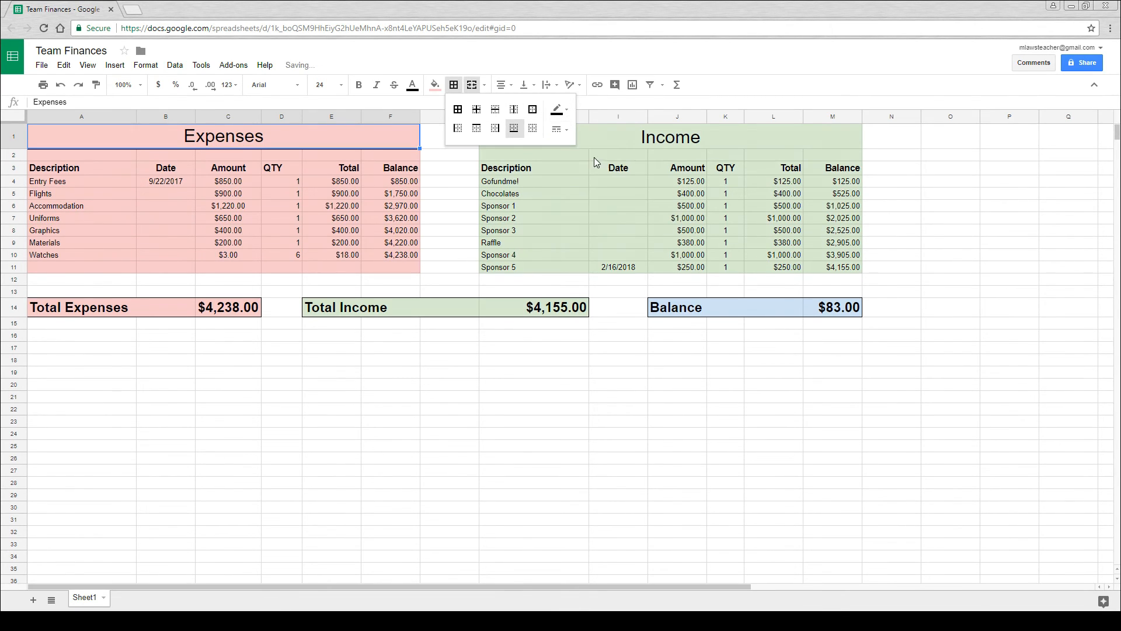
- Add the same thick bottom border beneath the Income title cell in row 1
left_click(612, 140)
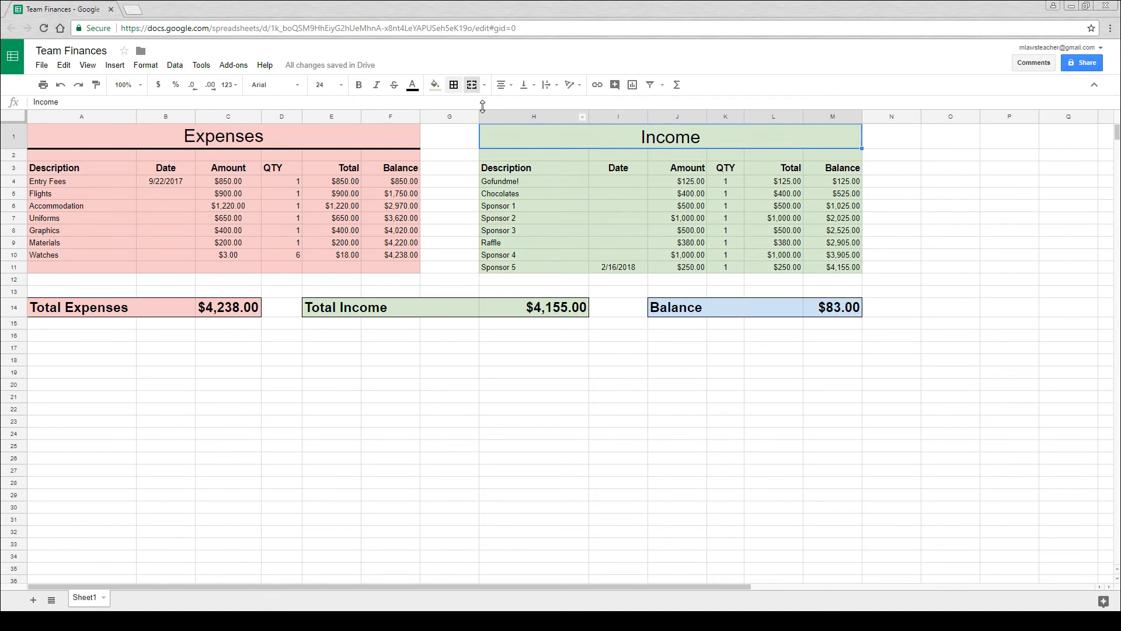
left_click(453, 84)
left_click(513, 128)
left_click(533, 347)
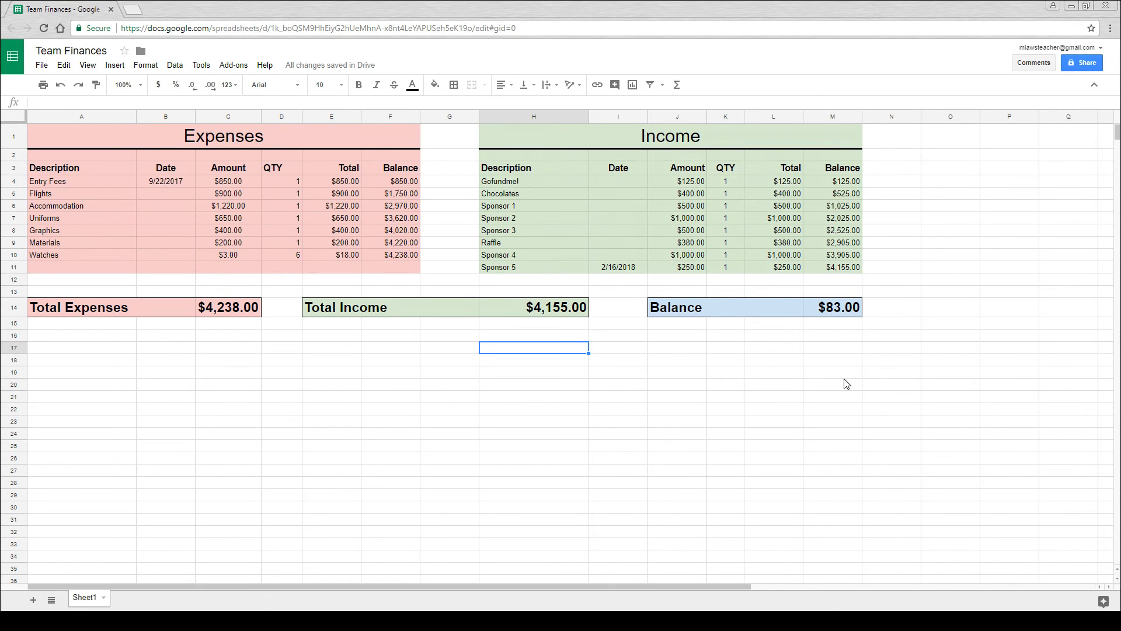
- Try charting the full expense rows, A4 to F10, and delete the resulting chart
left_click(447, 370)
left_click(409, 374)
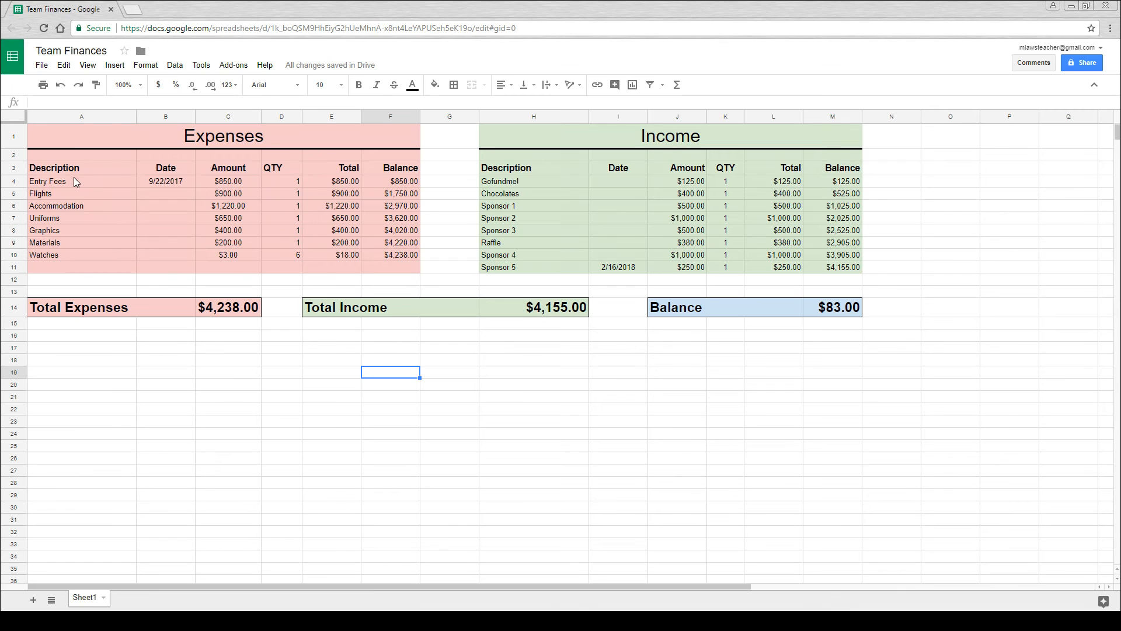
left_click_drag(64, 180, 403, 255)
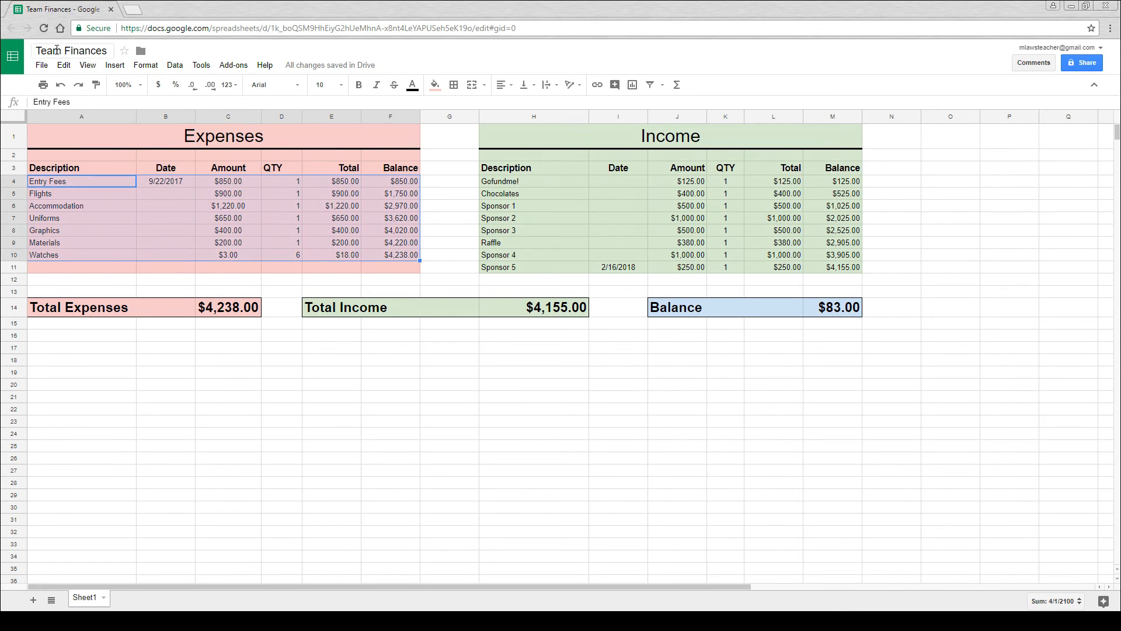
left_click(115, 65)
left_click(272, 276)
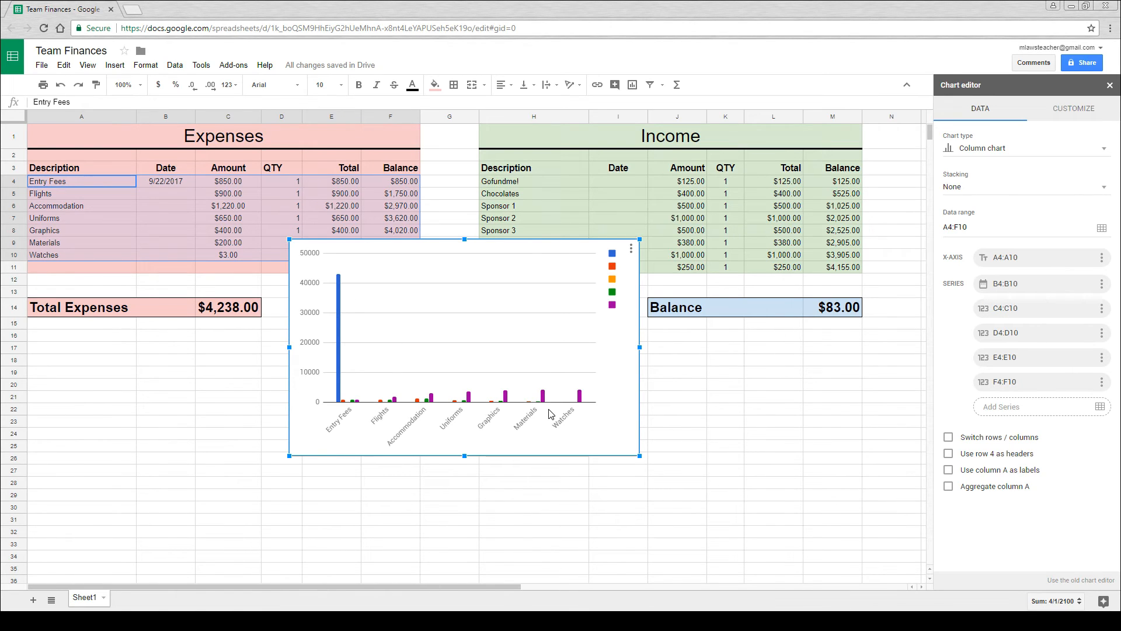
left_click_drag(610, 388, 567, 430)
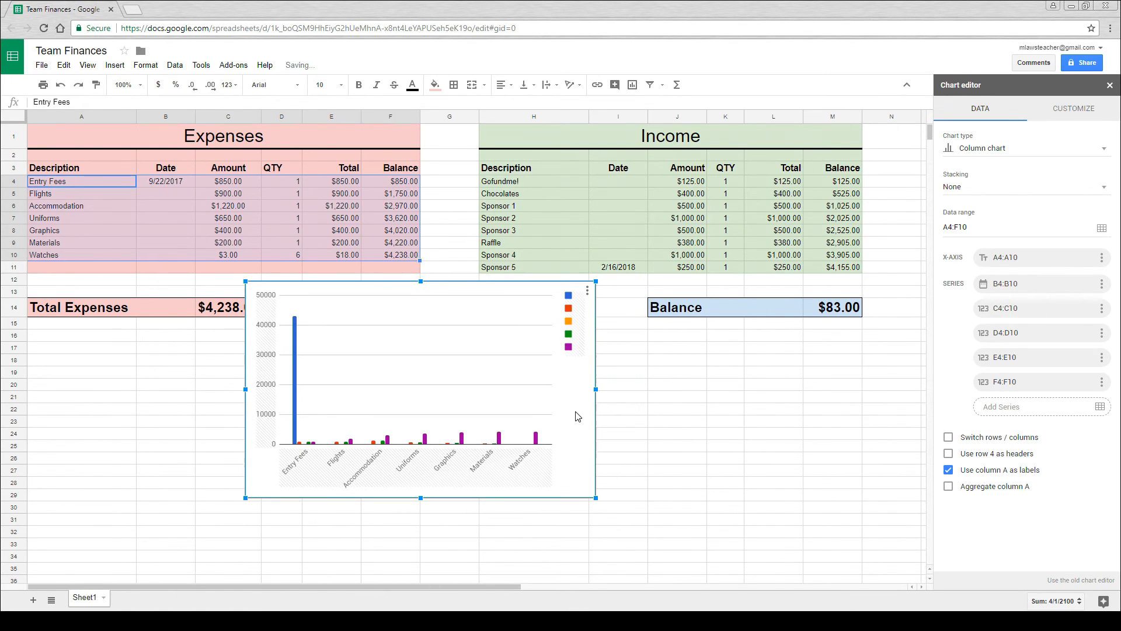
key("Delete")
left_click(533, 407)
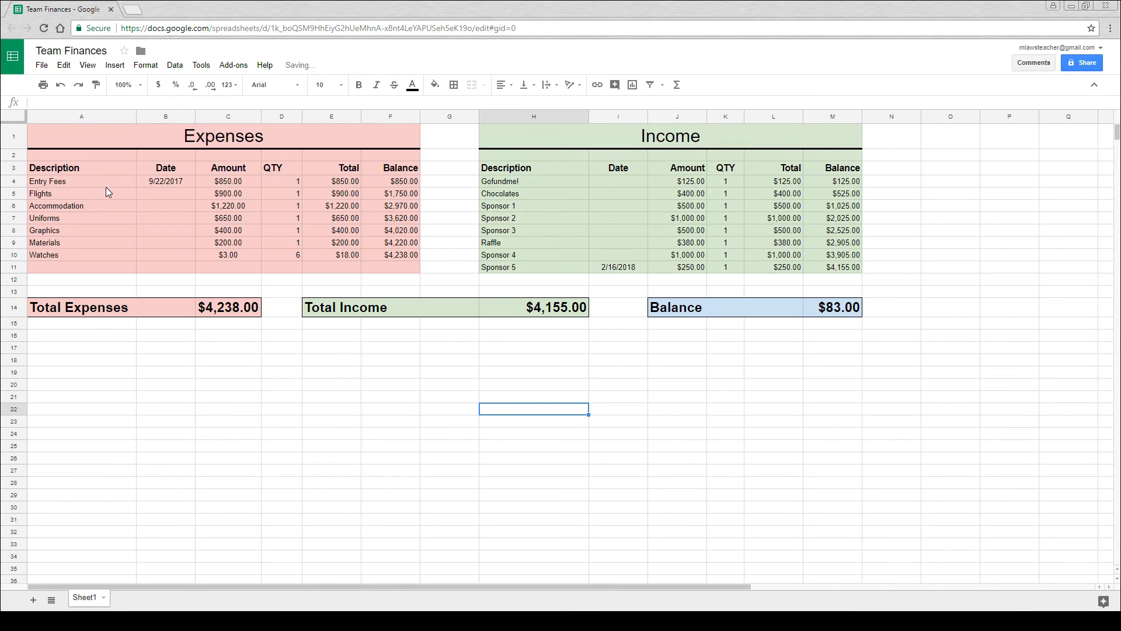
- Insert a chart from the expense descriptions A4 to A10 and their totals E4 to E10
left_click_drag(107, 181, 92, 253)
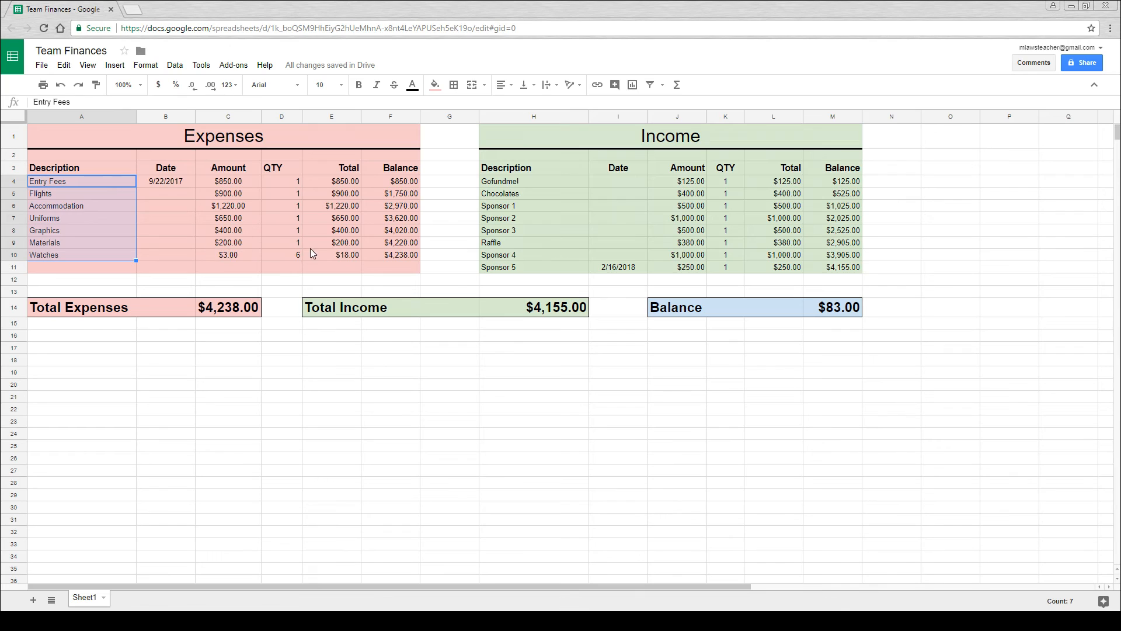
left_click_drag(343, 184, 353, 257)
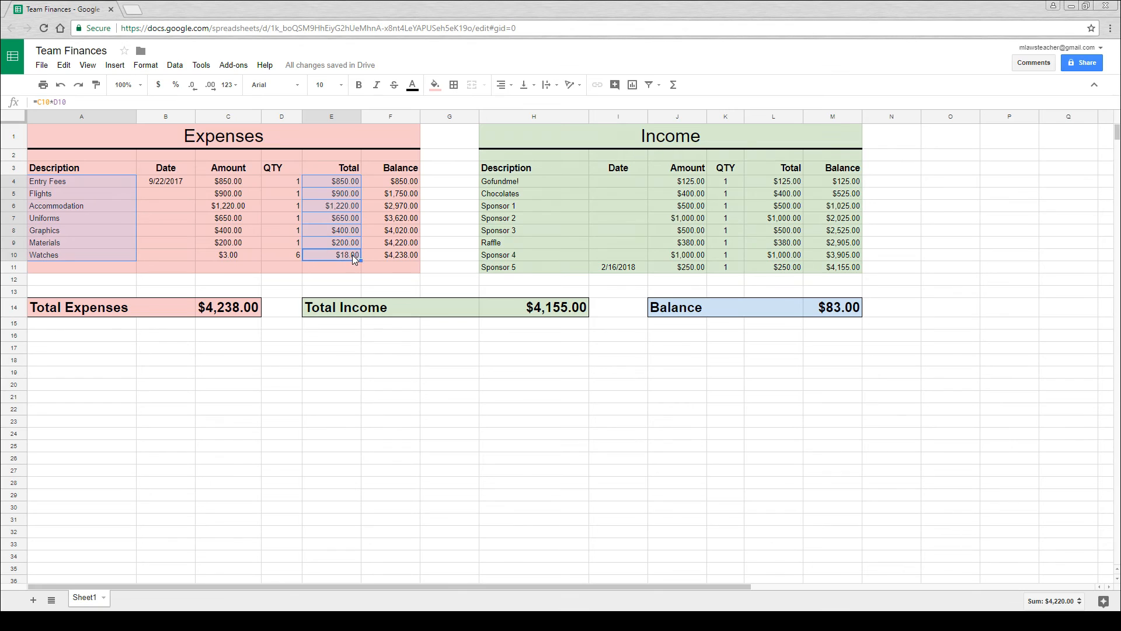
left_click(114, 65)
left_click(133, 279)
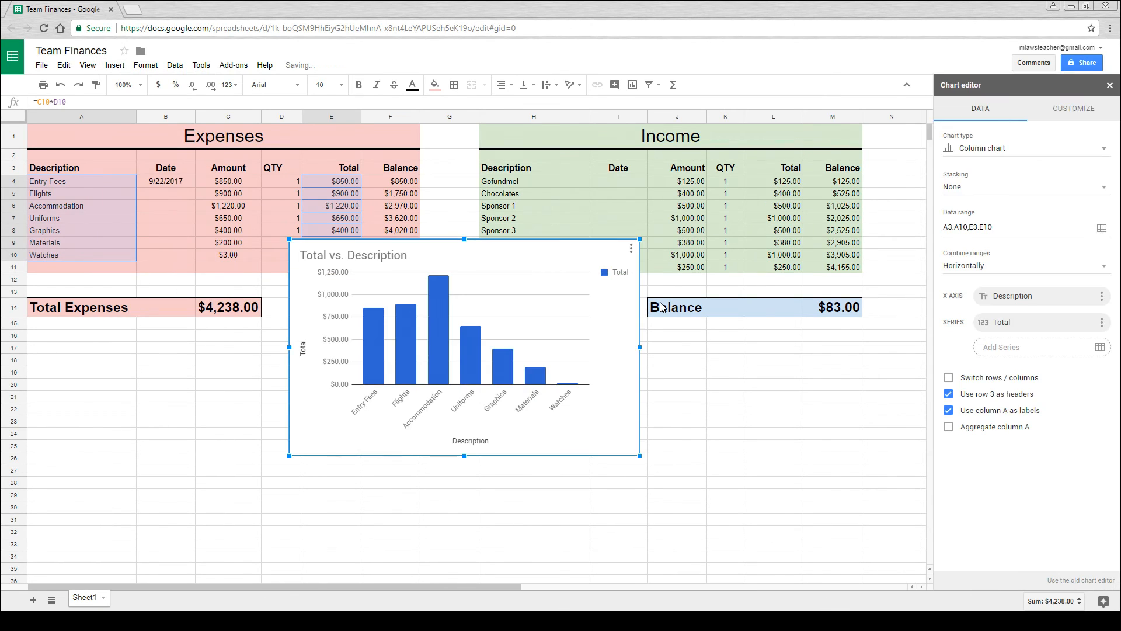
- Change the expenses chart type to a bar chart
left_click(1015, 149)
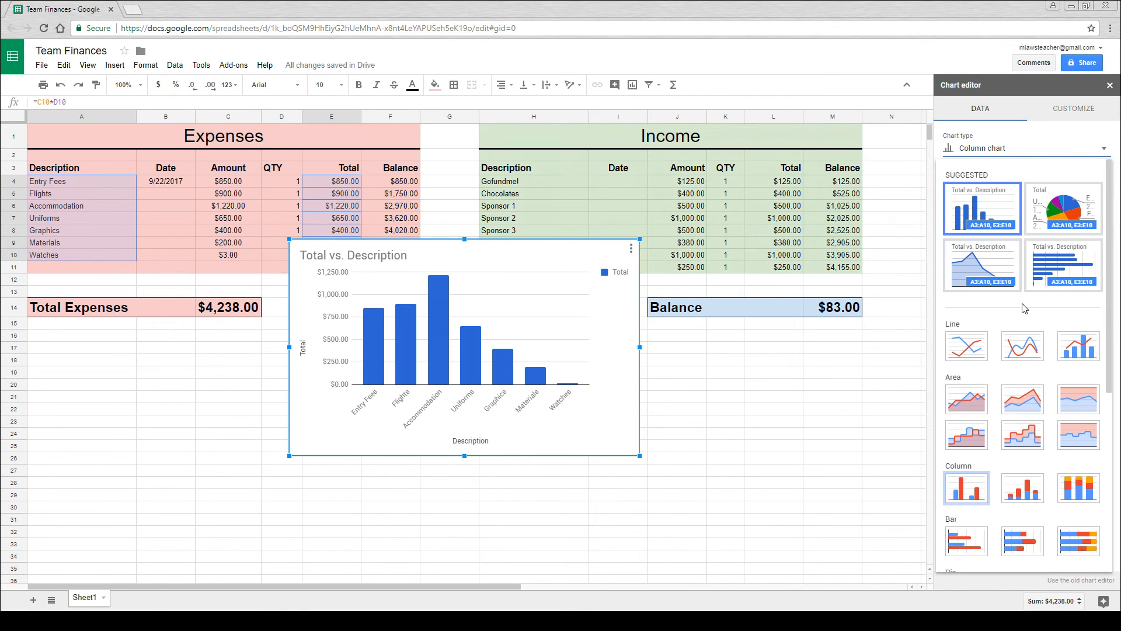
scroll(1010, 376, "down", 3)
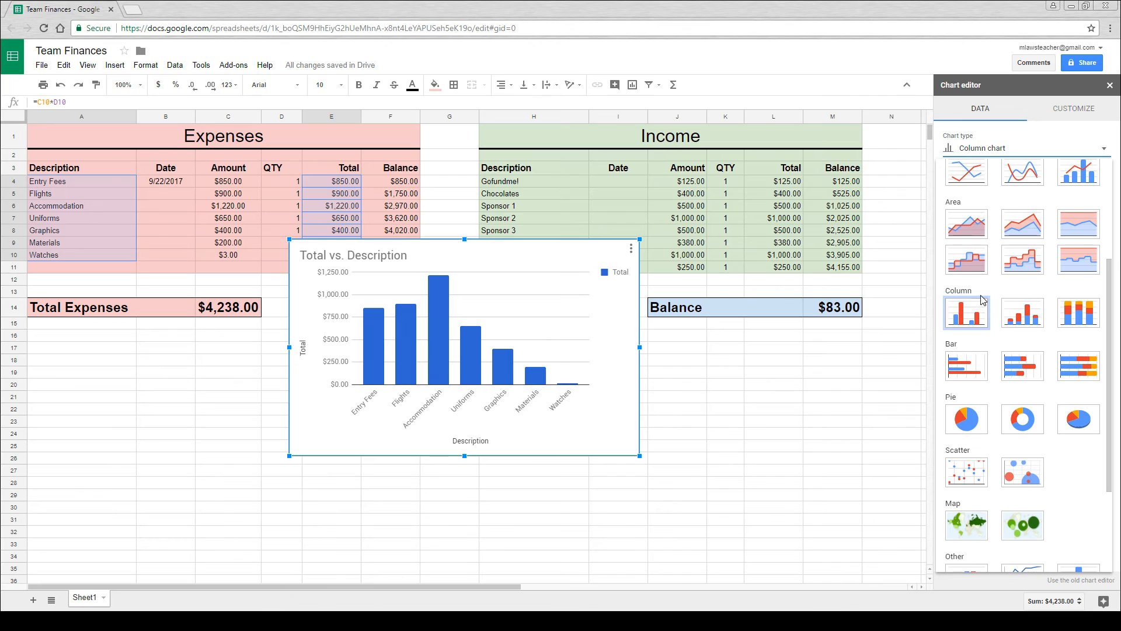
left_click(967, 367)
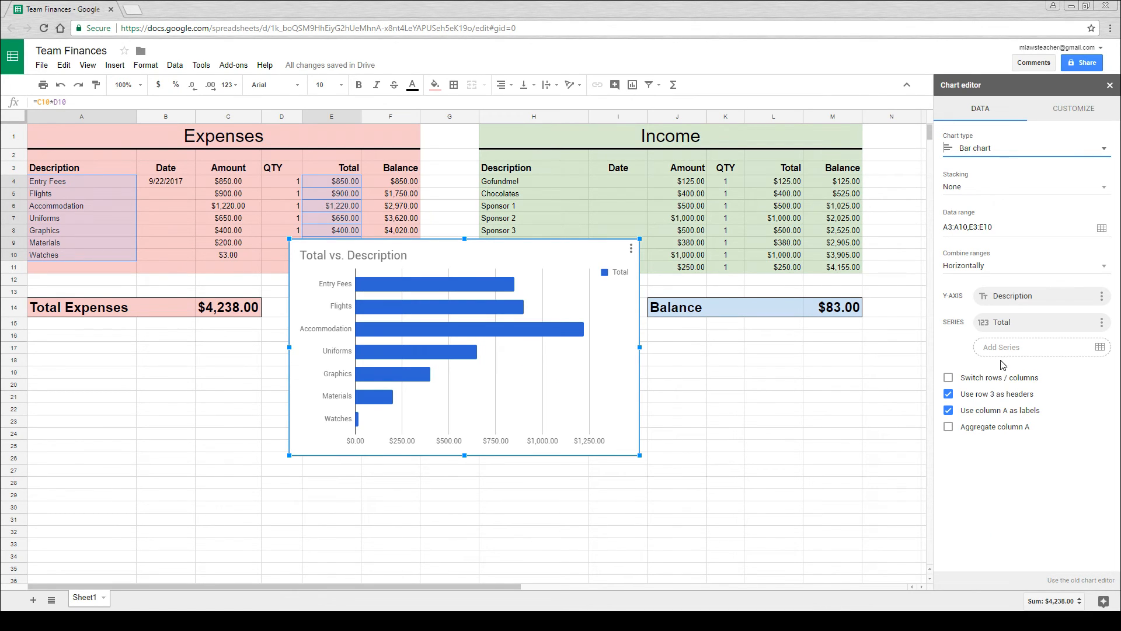
- Try the Maximize and 3D chart style options on the expenses bar chart, switching each one off again
left_click(1078, 115)
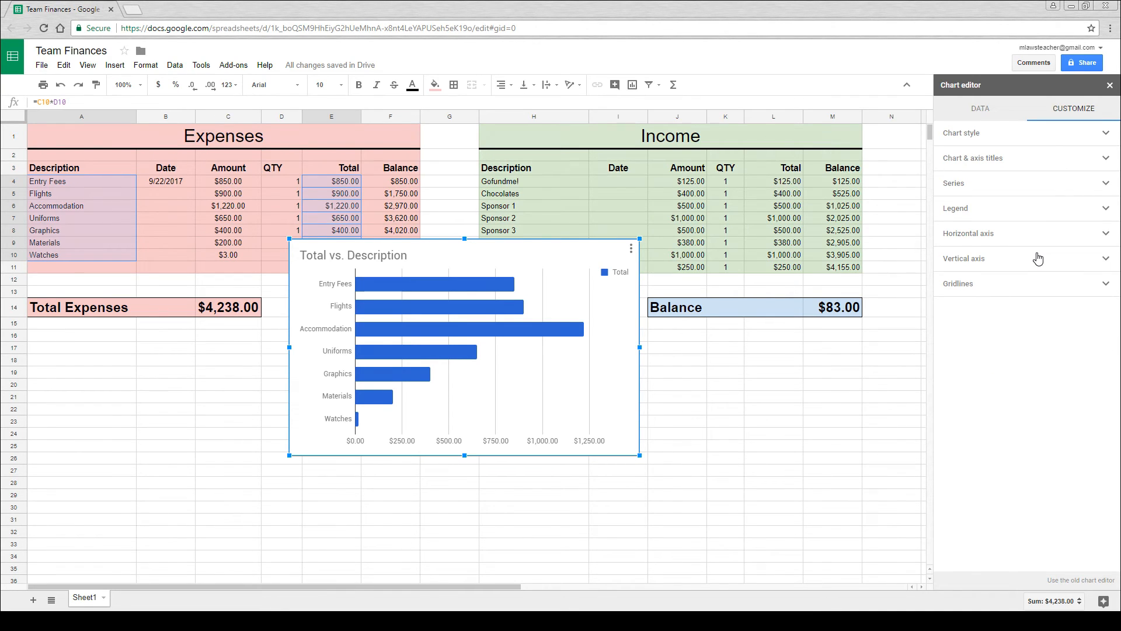
left_click(1101, 134)
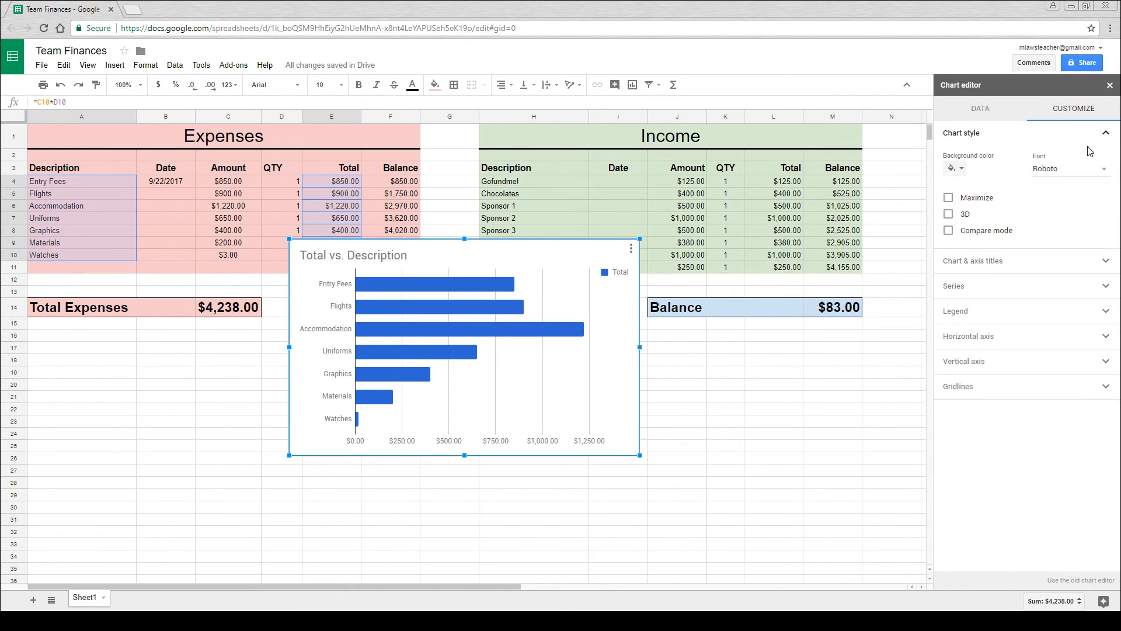
left_click(948, 199)
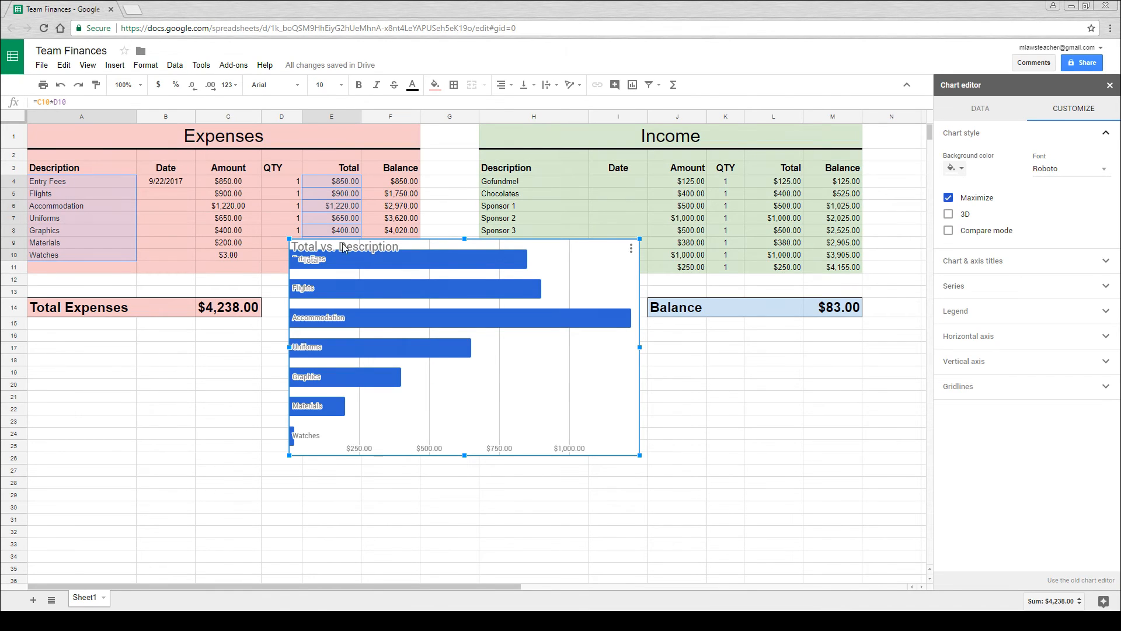
left_click(948, 198)
left_click(949, 214)
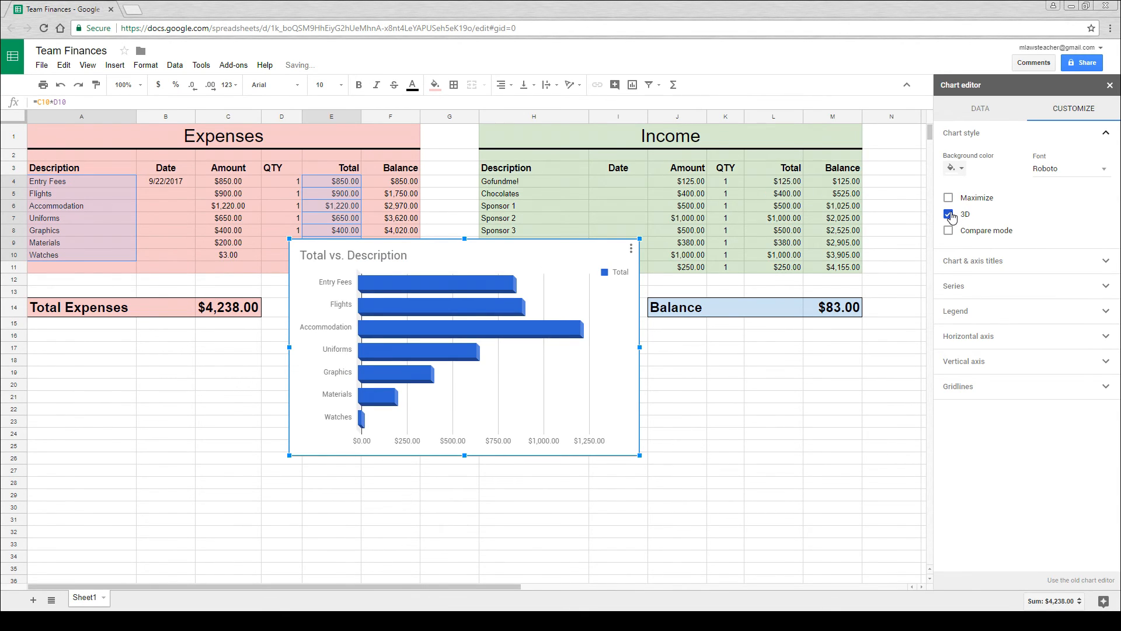
left_click(949, 215)
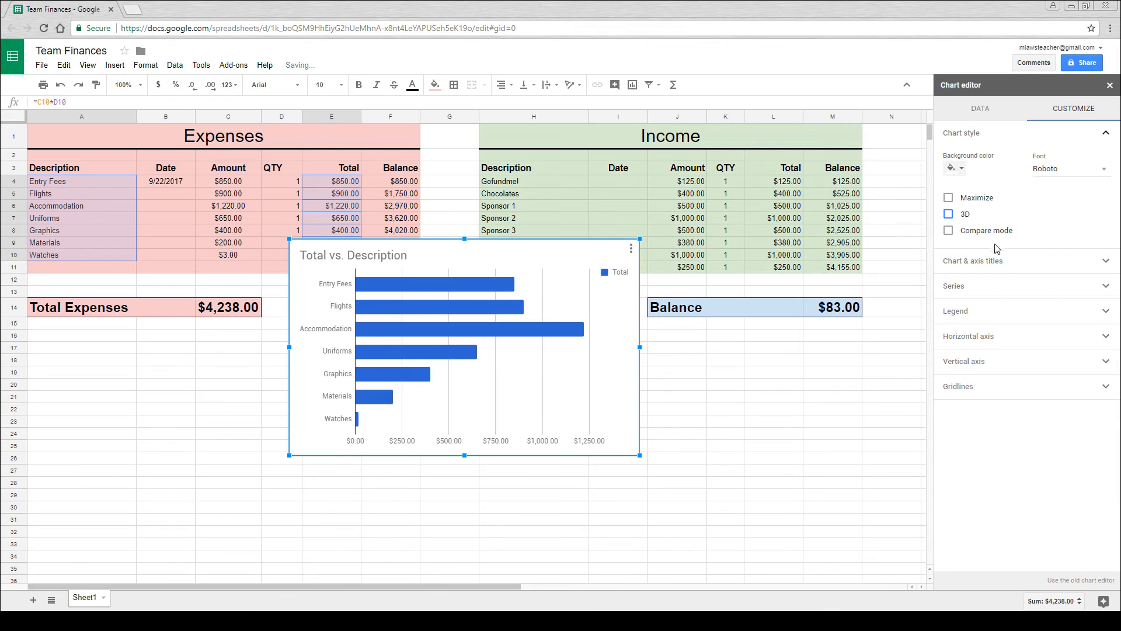
- Clear the title text of the expenses bar chart
left_click(996, 261)
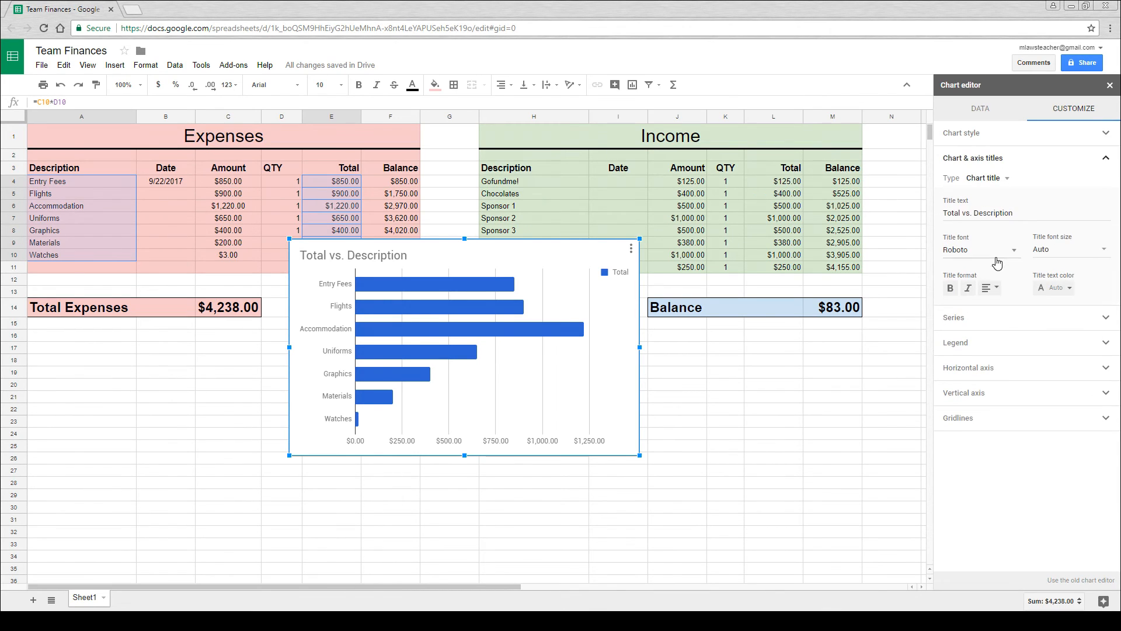
left_click(1010, 181)
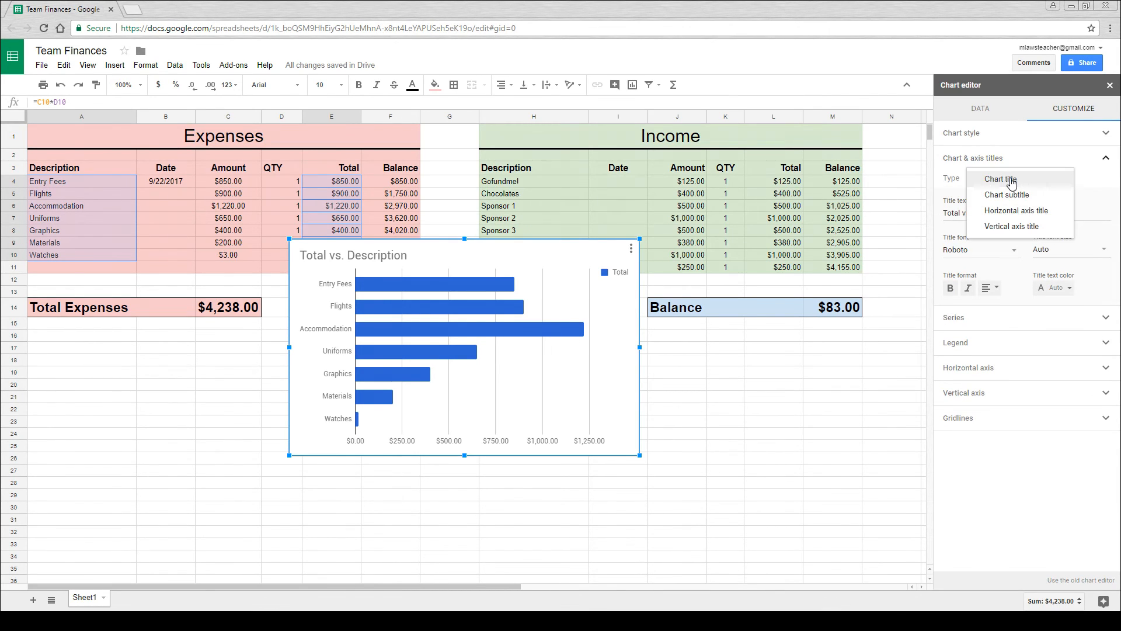
left_click(1011, 182)
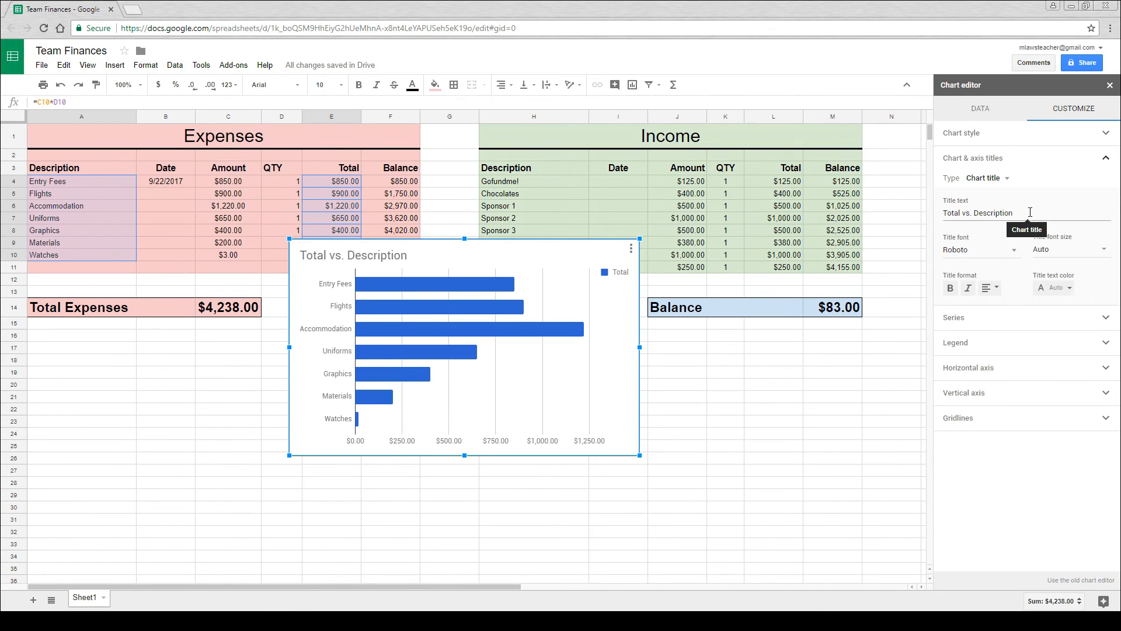
left_click_drag(1030, 212, 919, 216)
key("BackSpace")
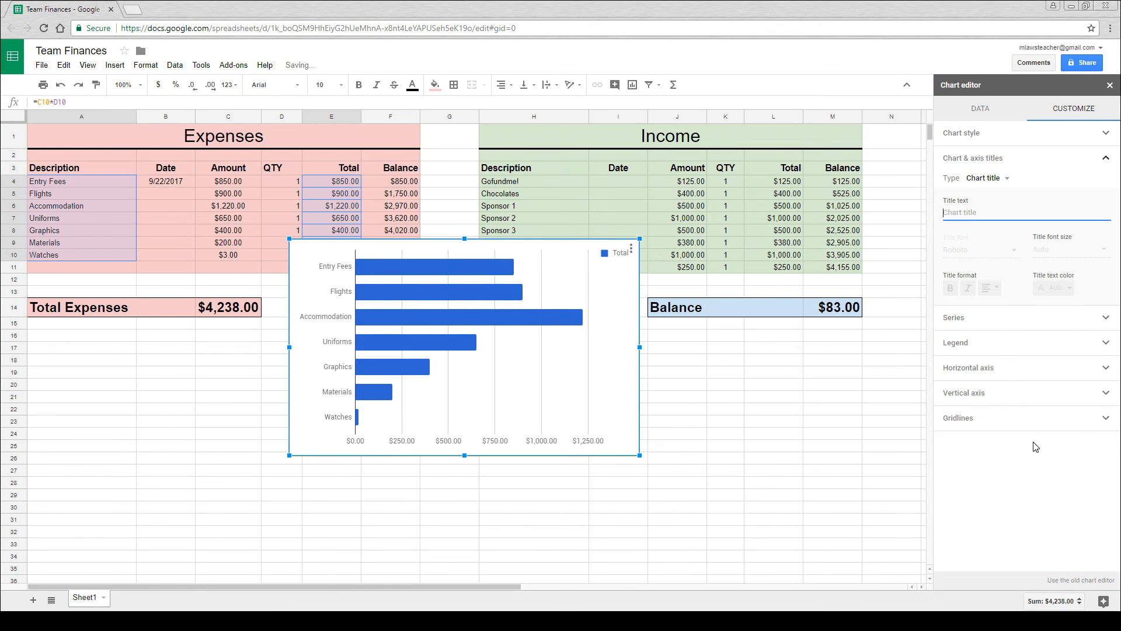
- Set the expenses chart's legend position to None and turn on data labels for the Total series
left_click(969, 342)
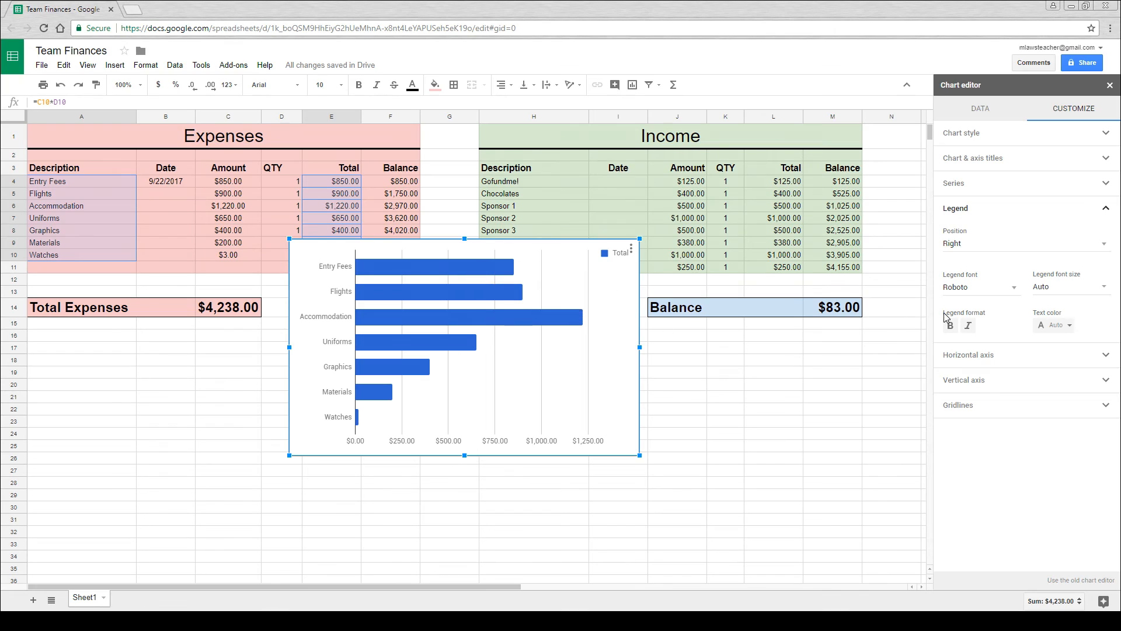
left_click(1102, 247)
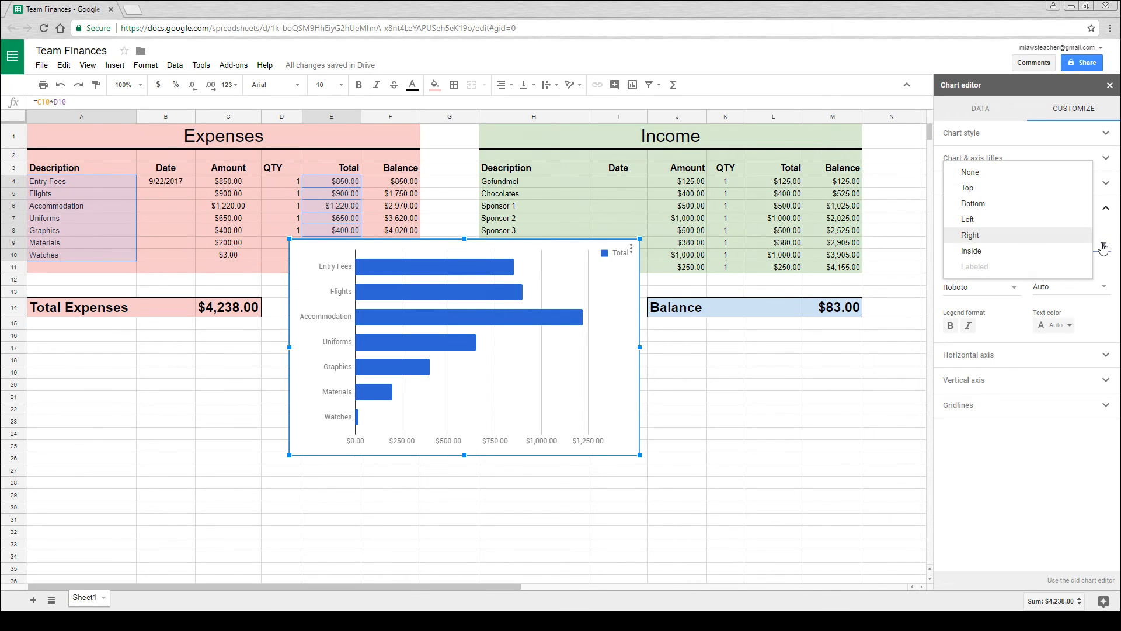
left_click(1002, 176)
left_click(1003, 181)
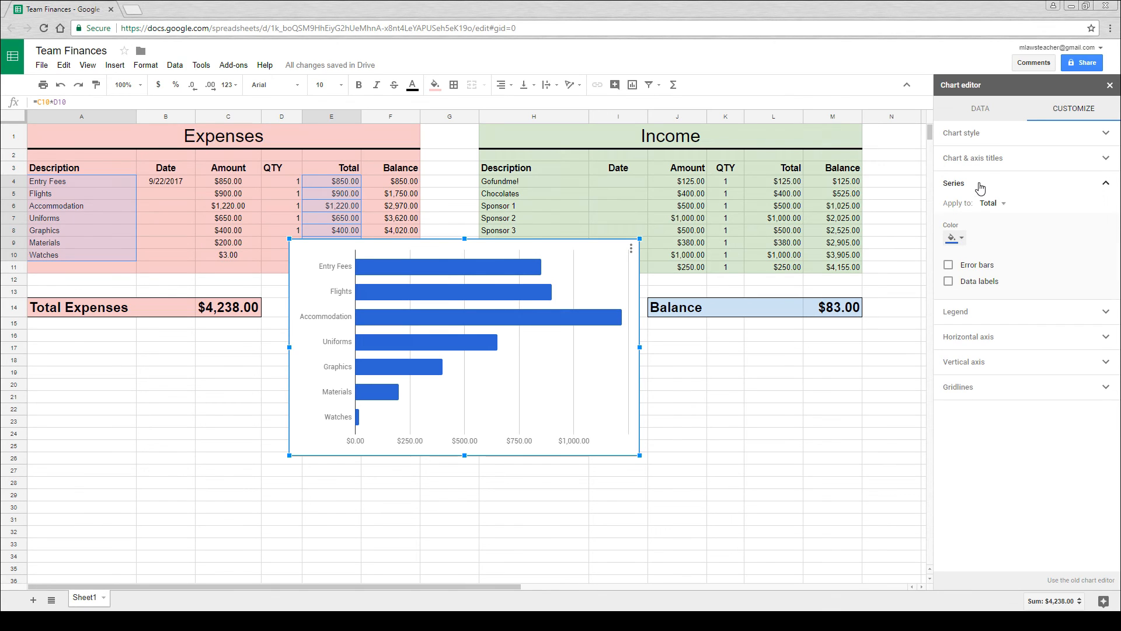
left_click(948, 282)
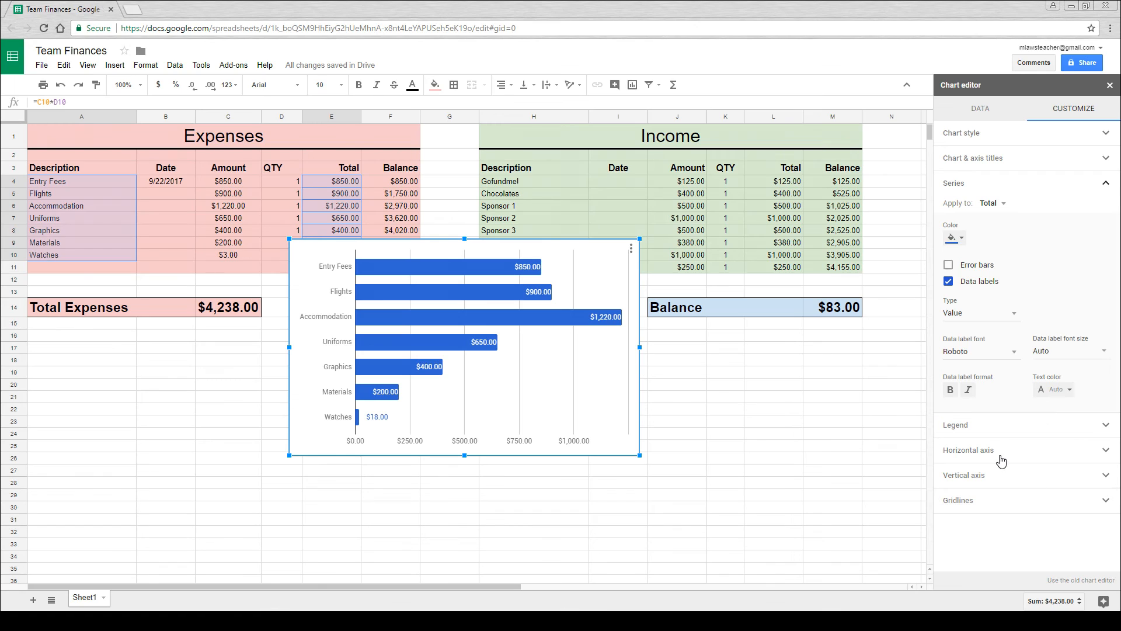
- Give the expenses chart's horizontal axis 5 minor gridlines in a very light gray
left_click(971, 500)
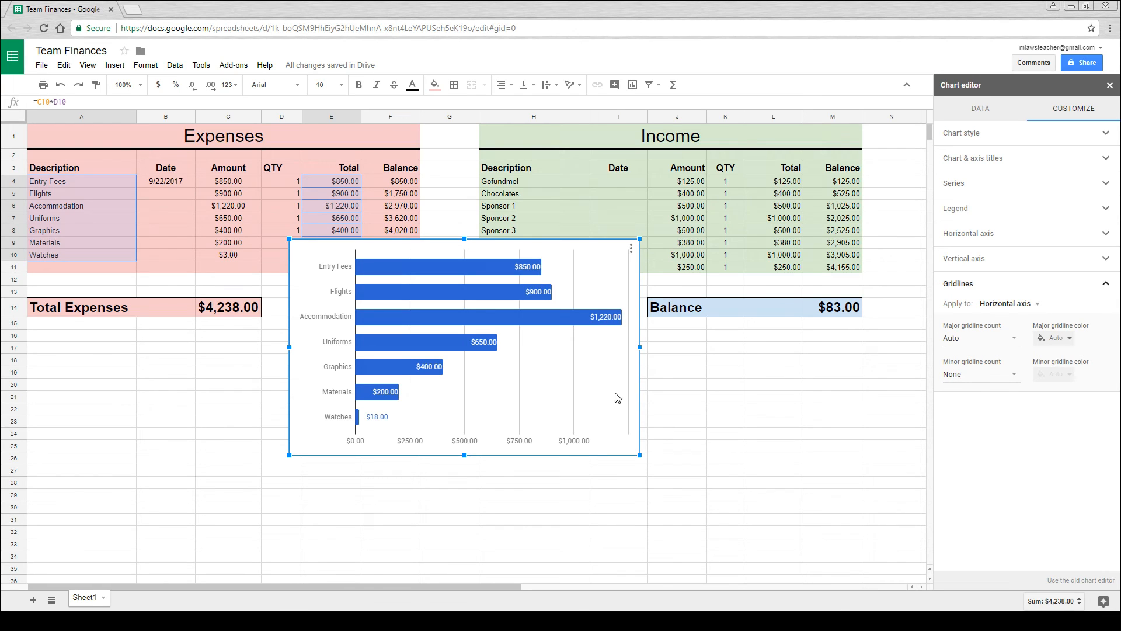
left_click(1013, 377)
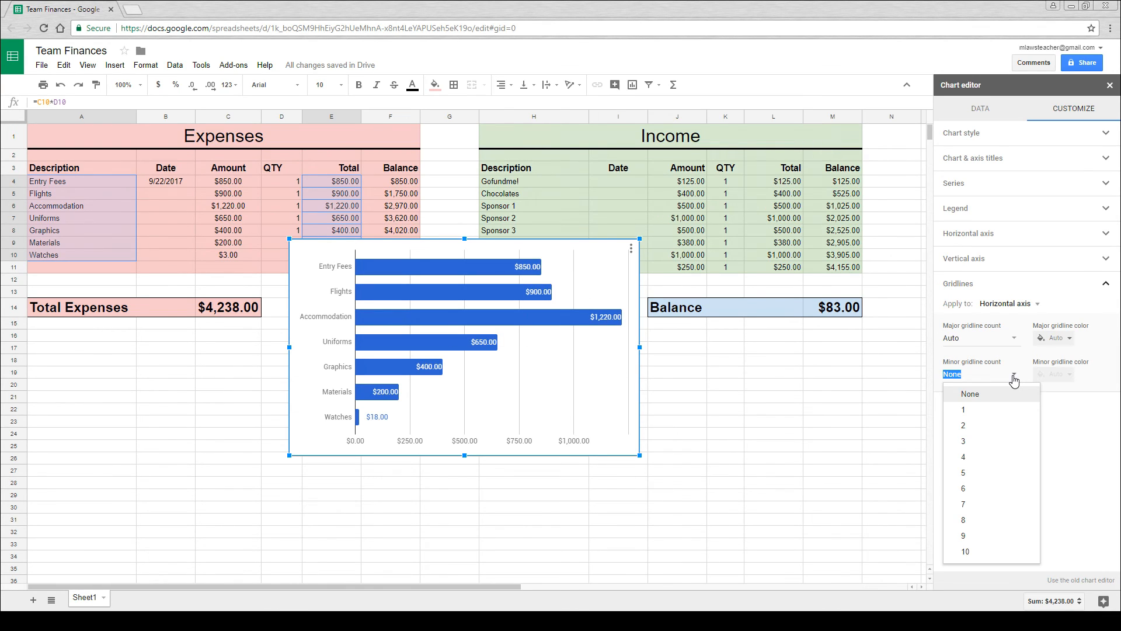
left_click(978, 473)
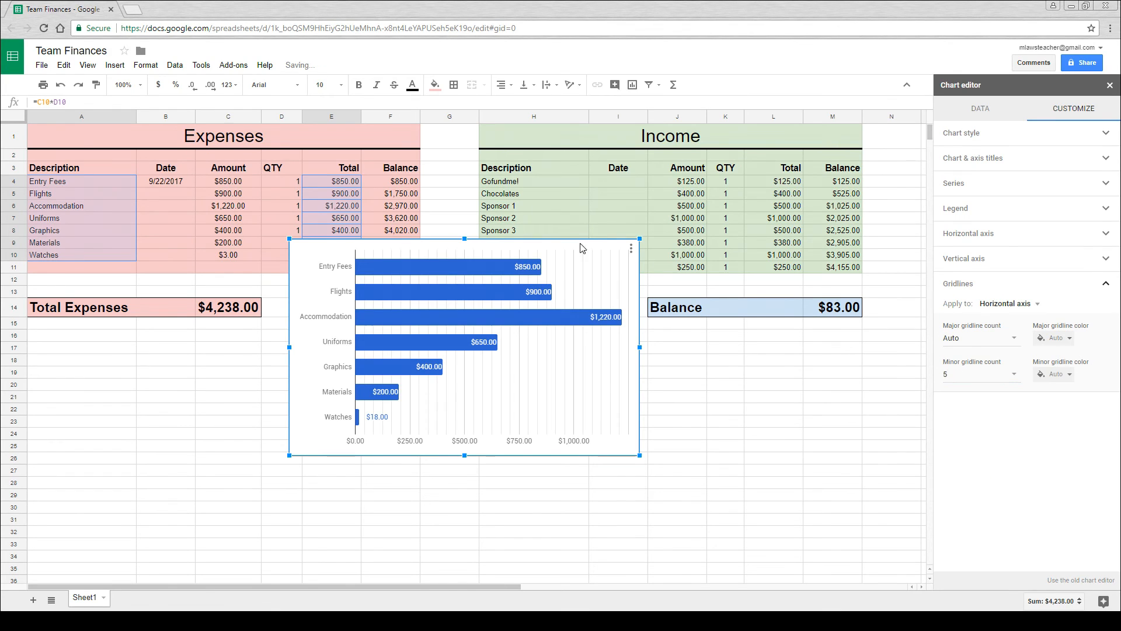
left_click(1068, 375)
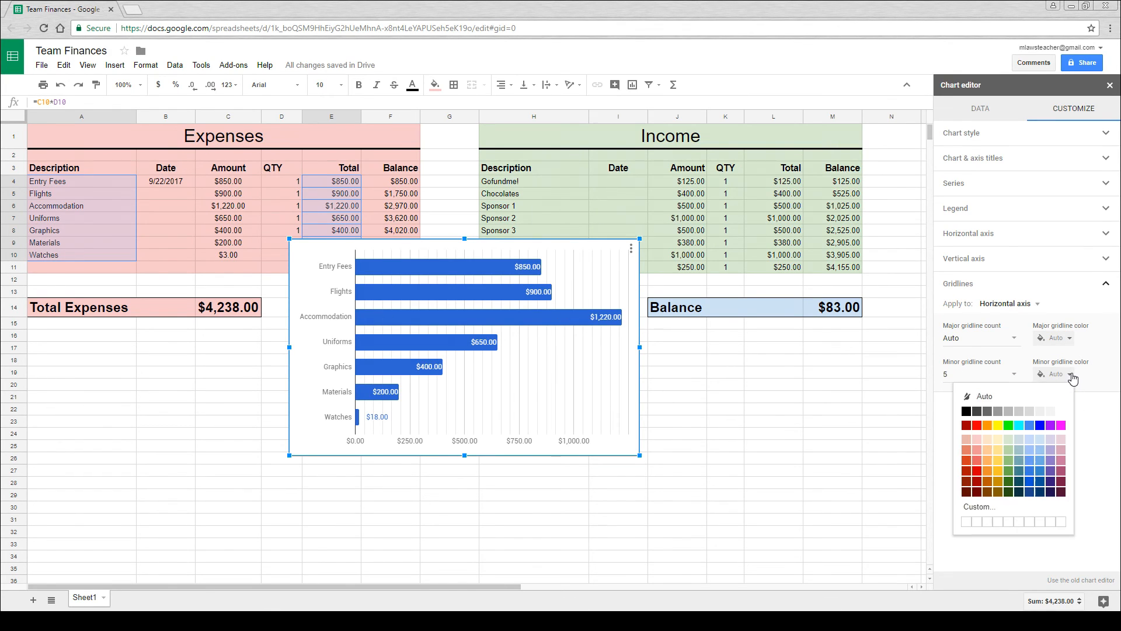
left_click(1051, 412)
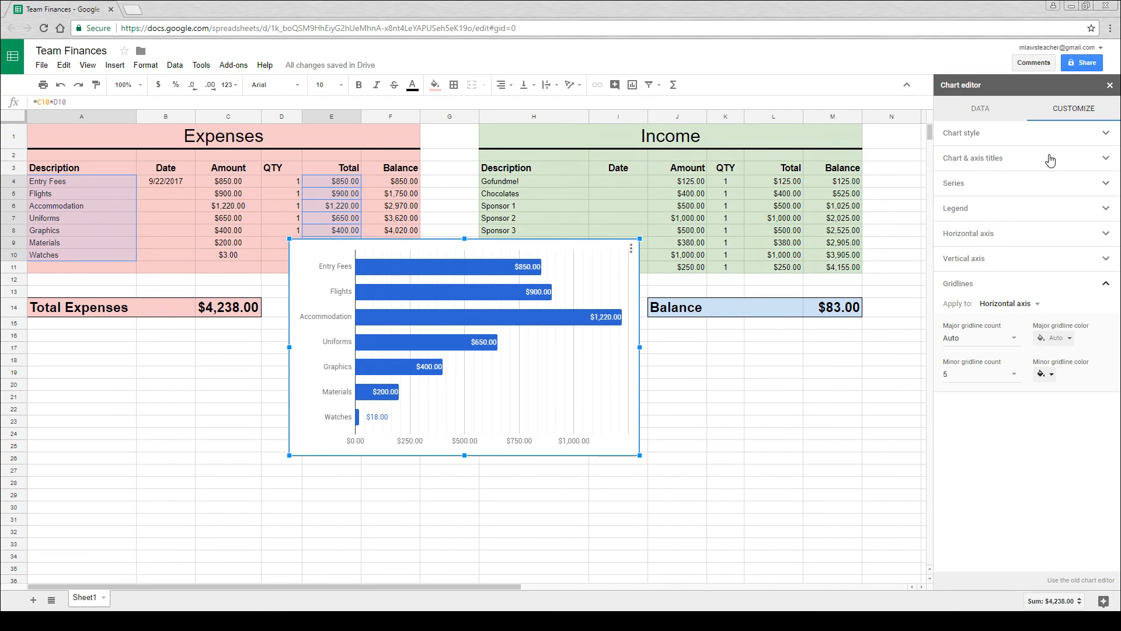
- Try the Maximize chart style option on the expenses chart and switch it off again
left_click(1049, 136)
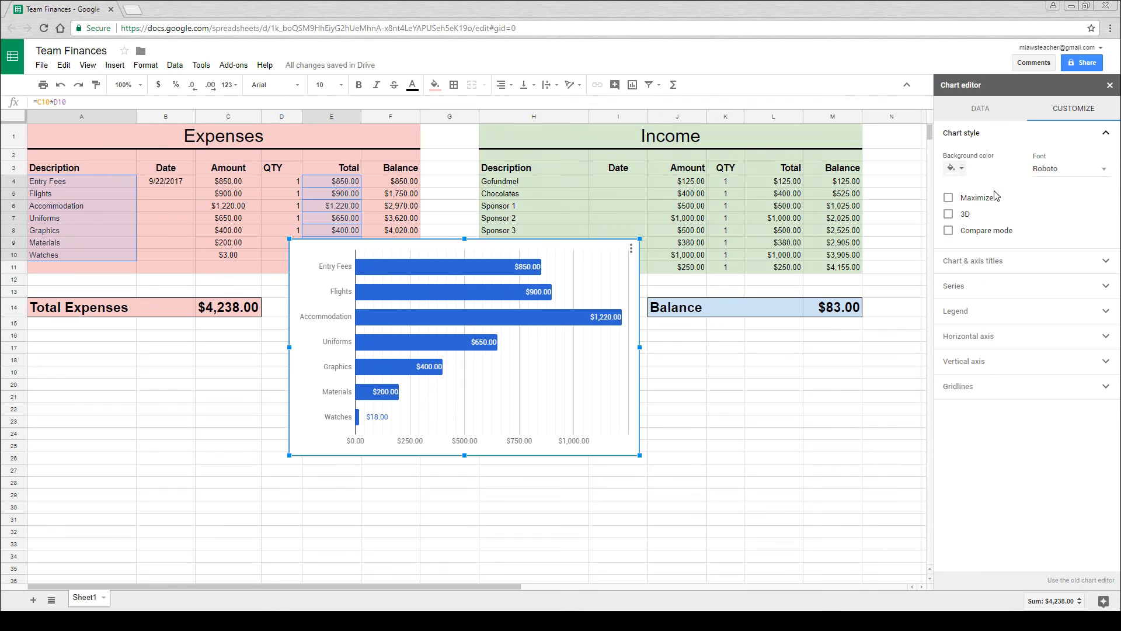
left_click(948, 199)
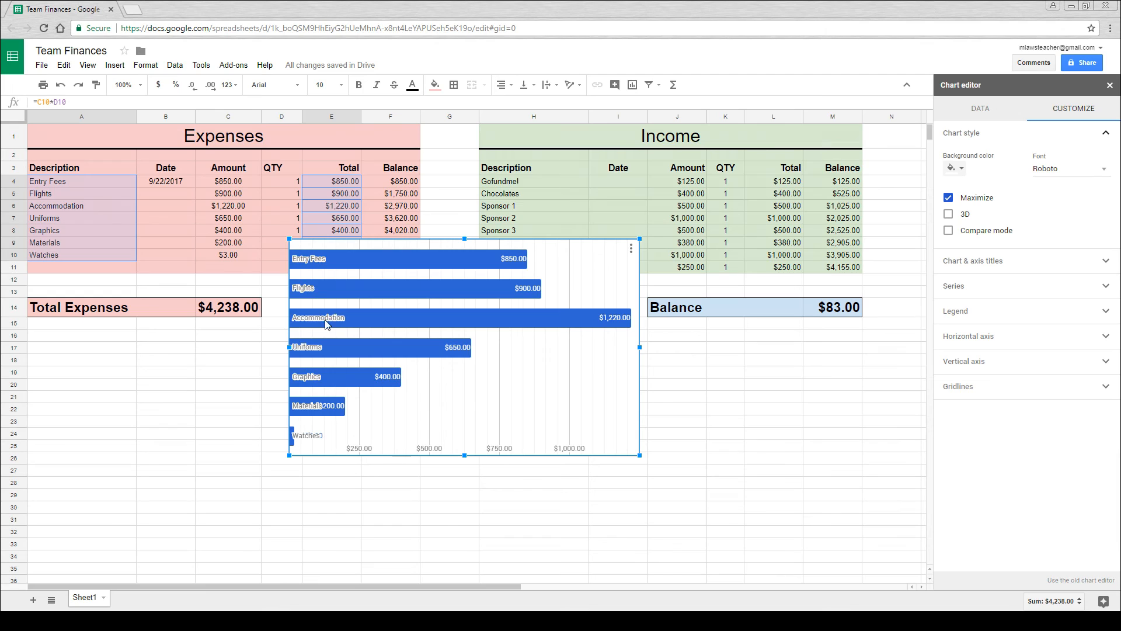
left_click(949, 198)
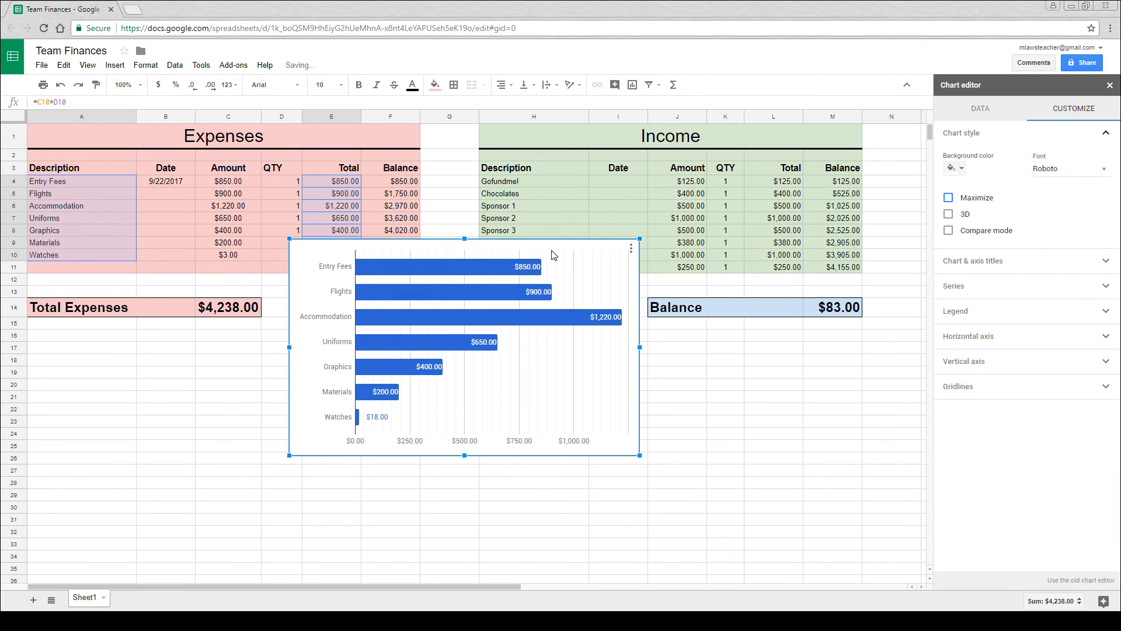
- Move the expenses chart below the Total Expenses cells, starting at row 16, and recolor its bars light red
left_click_drag(563, 252, 314, 345)
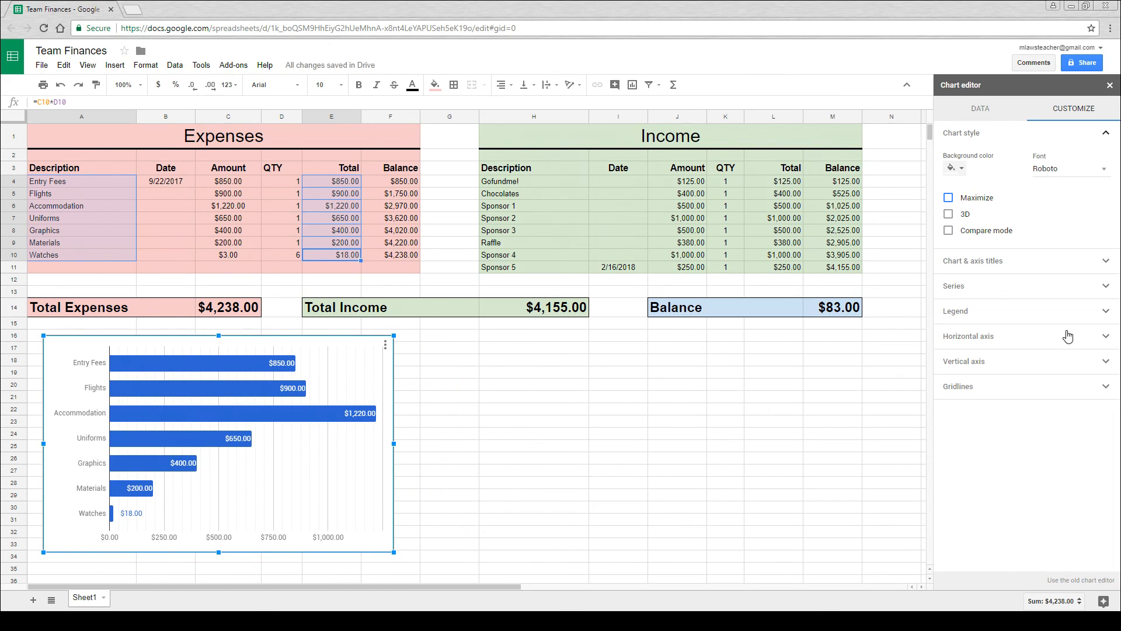
left_click(1027, 286)
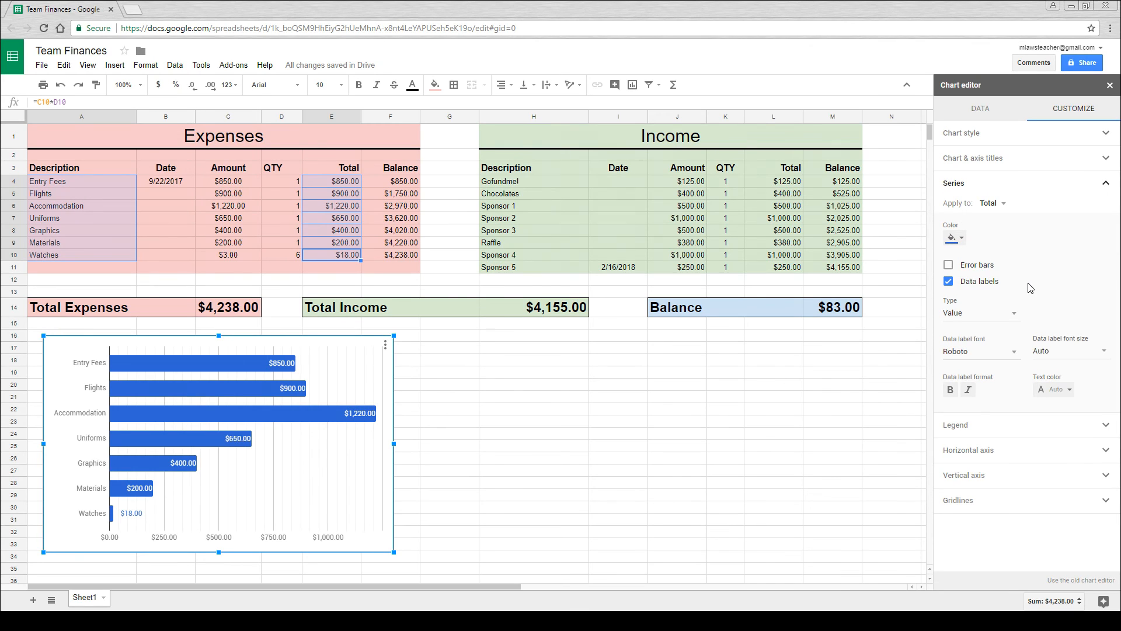
left_click(956, 238)
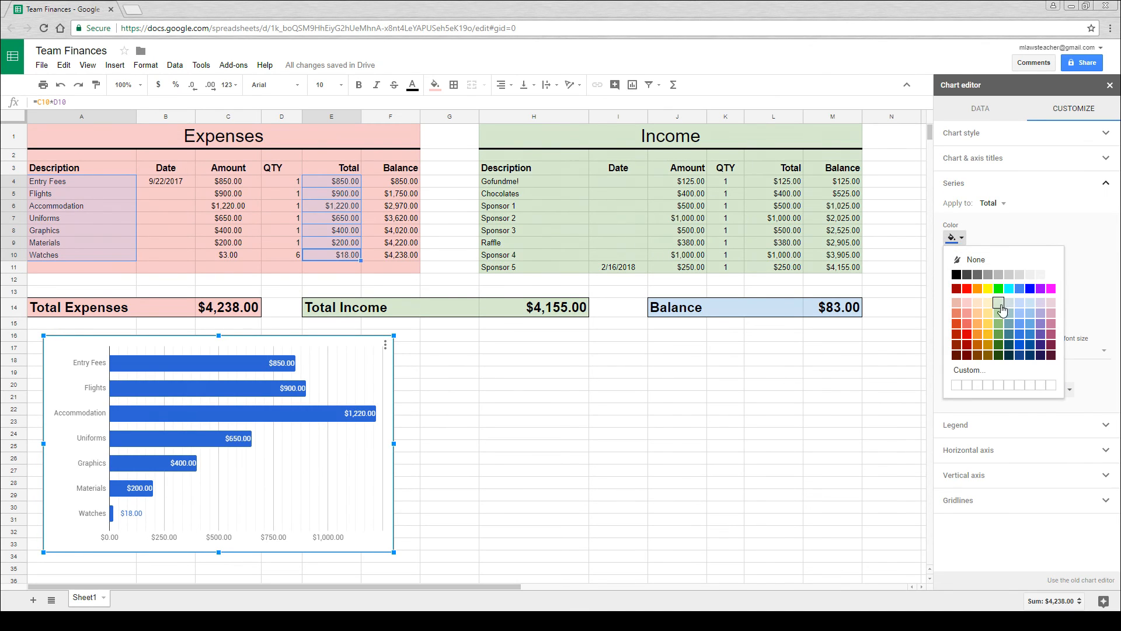
left_click(974, 315)
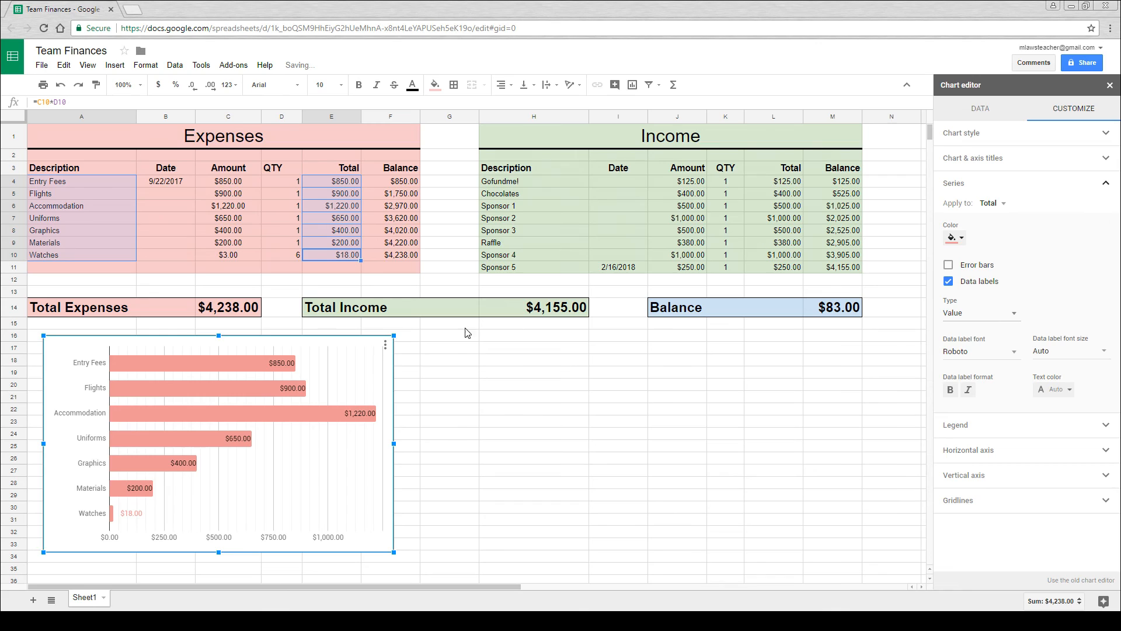
left_click(644, 388)
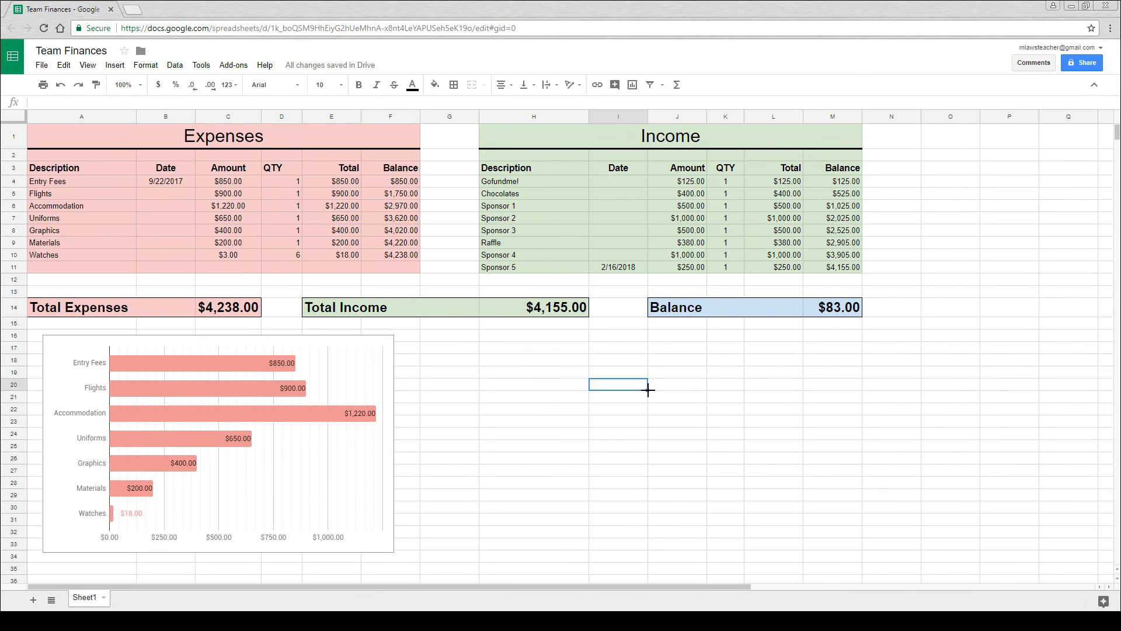
- Insert a chart from the income descriptions H4 to H11 and their totals L4 to L11
left_click_drag(542, 183, 545, 267)
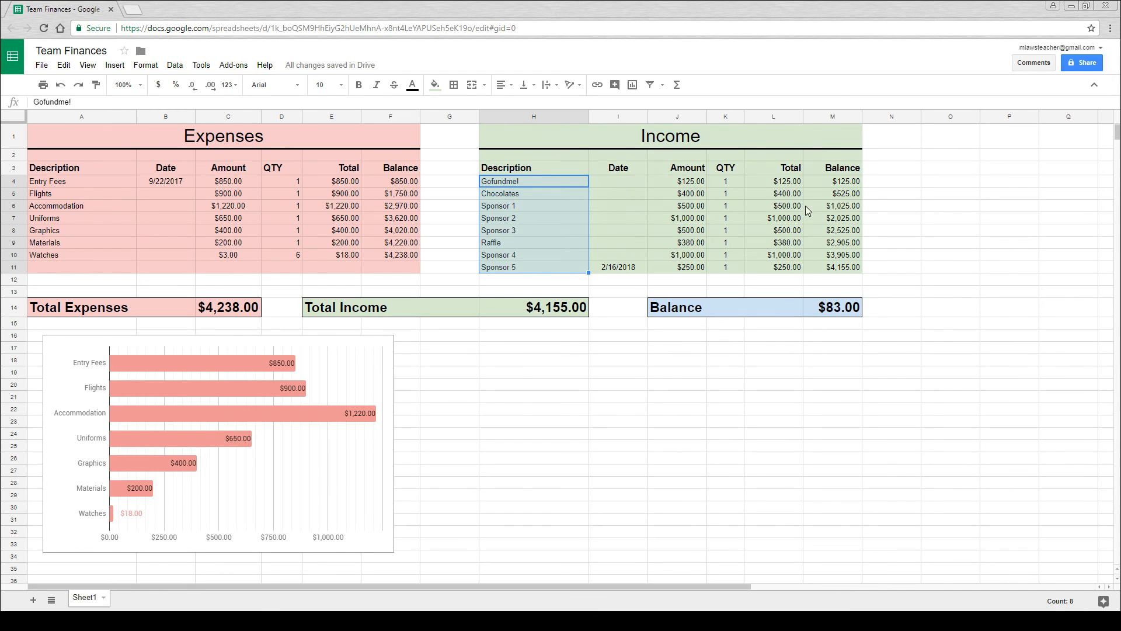
left_click_drag(792, 184, 785, 268)
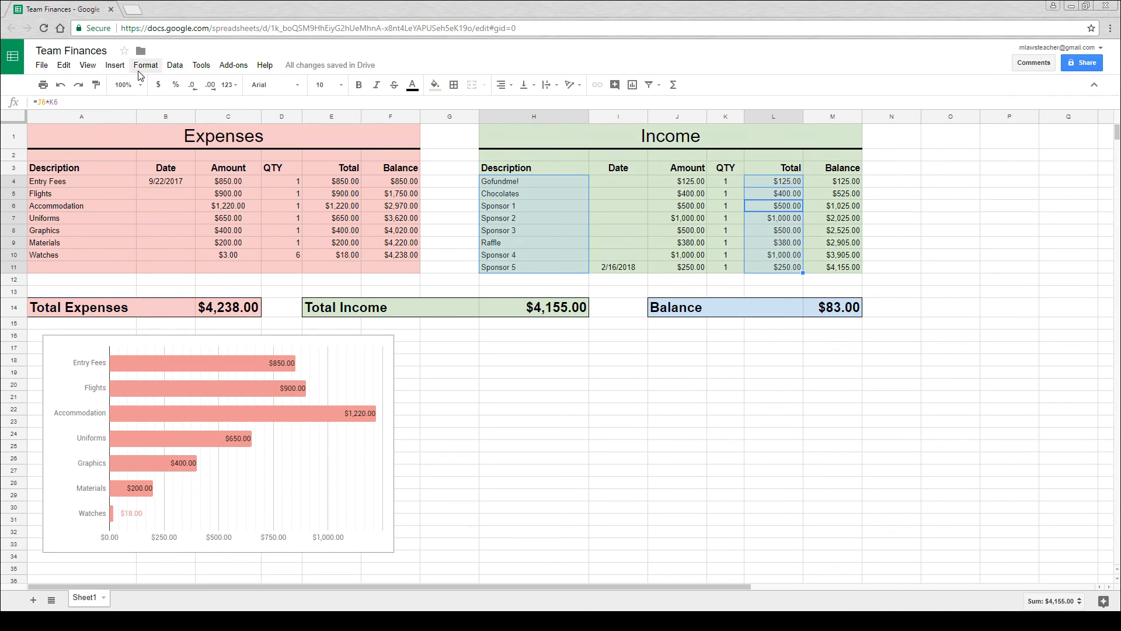
left_click(115, 65)
left_click(139, 279)
- Change the income chart to a bar chart and move it below the Income table, level with the expenses chart
left_click(1026, 152)
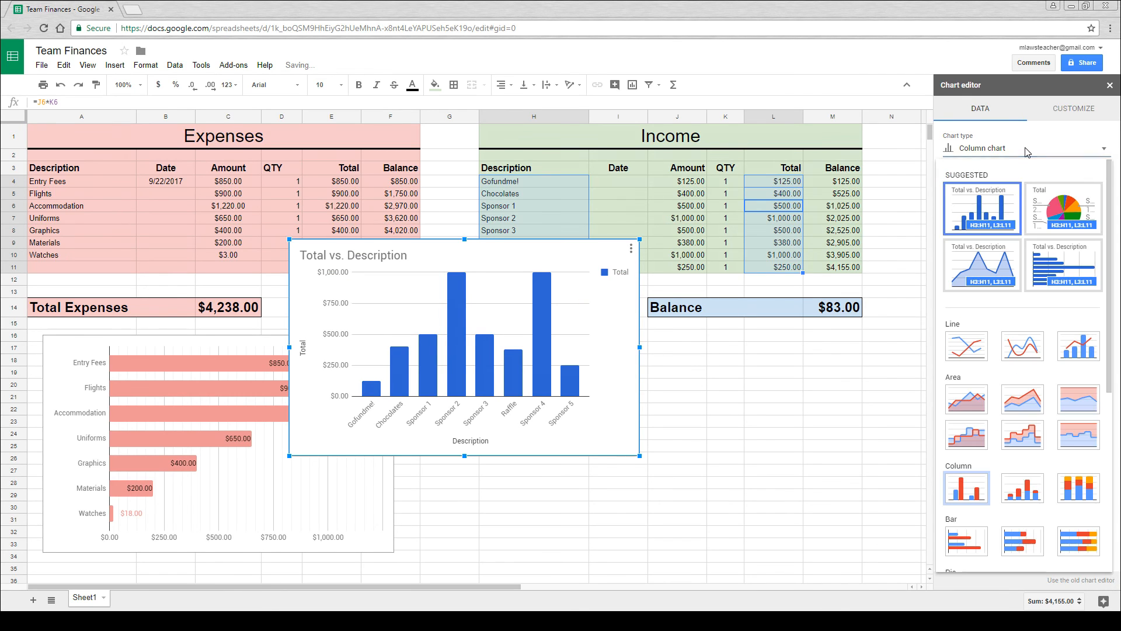
scroll(991, 453, "down", 1)
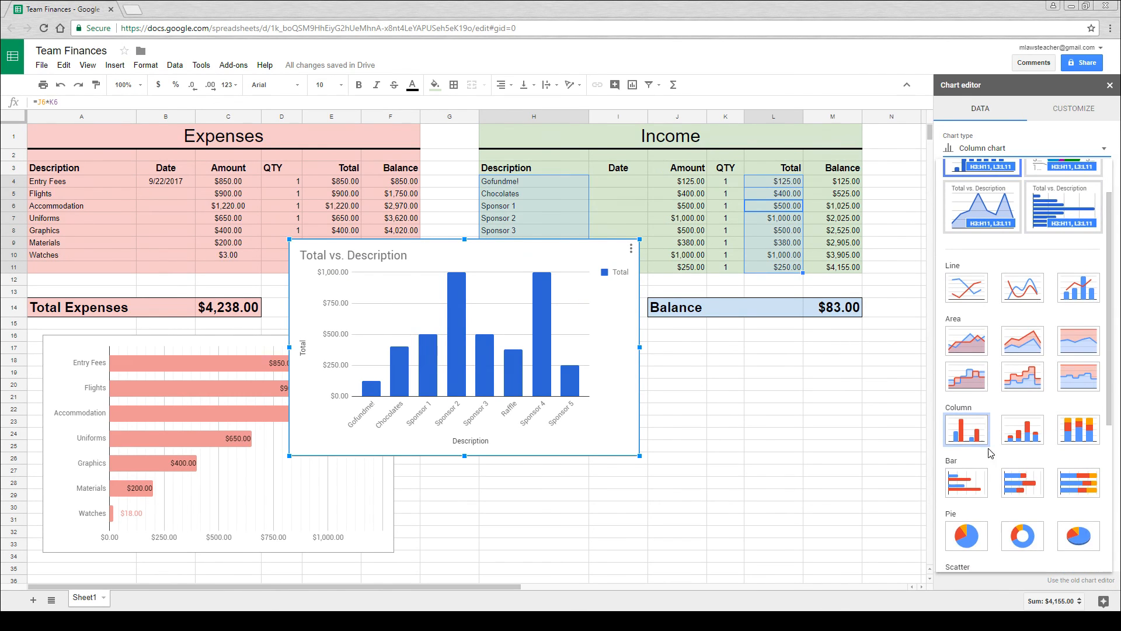
left_click(966, 482)
left_click_drag(492, 249, 701, 345)
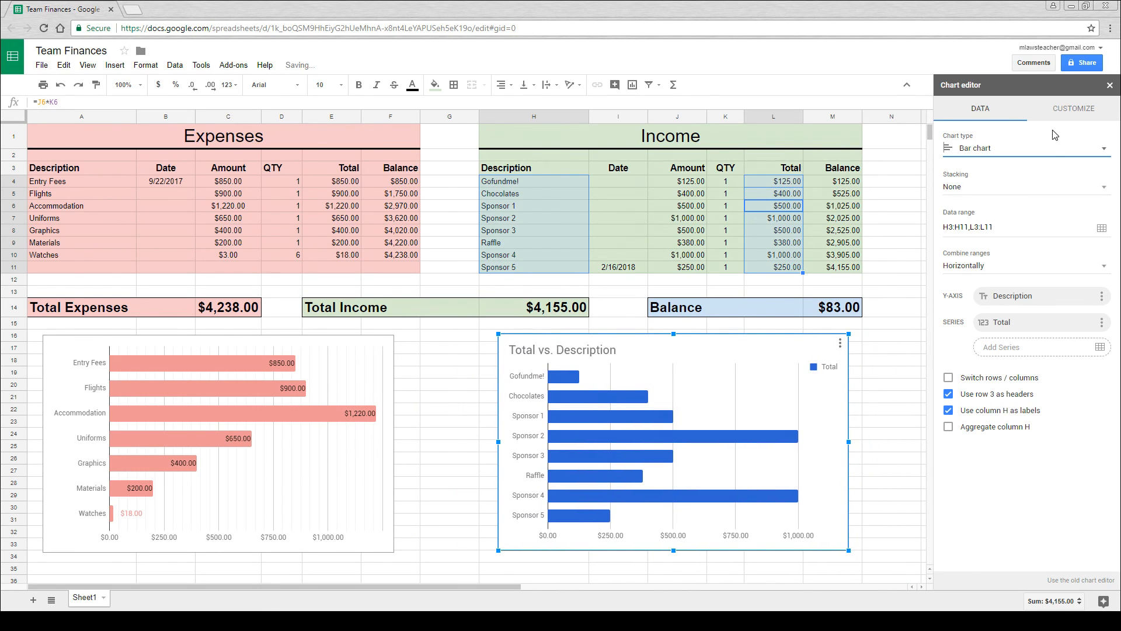
- Clear the title text of the income bar chart
left_click(1072, 109)
left_click(1104, 134)
left_click(1033, 160)
left_click_drag(1016, 214, 898, 213)
key("BackSpace")
- Recolor the income chart's Total series light green and turn on its data labels
left_click(996, 318)
left_click(960, 238)
left_click(966, 306)
left_click(955, 238)
left_click(999, 312)
left_click(986, 282)
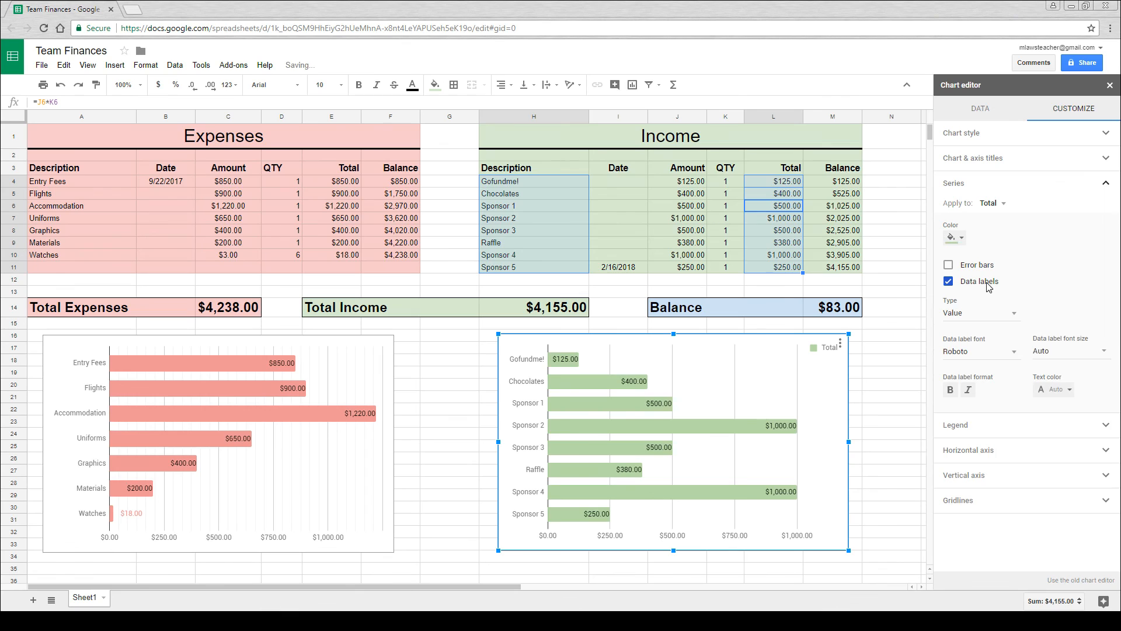
- Set the income chart's legend position to None
left_click(1015, 410)
left_click(1028, 244)
left_click(993, 172)
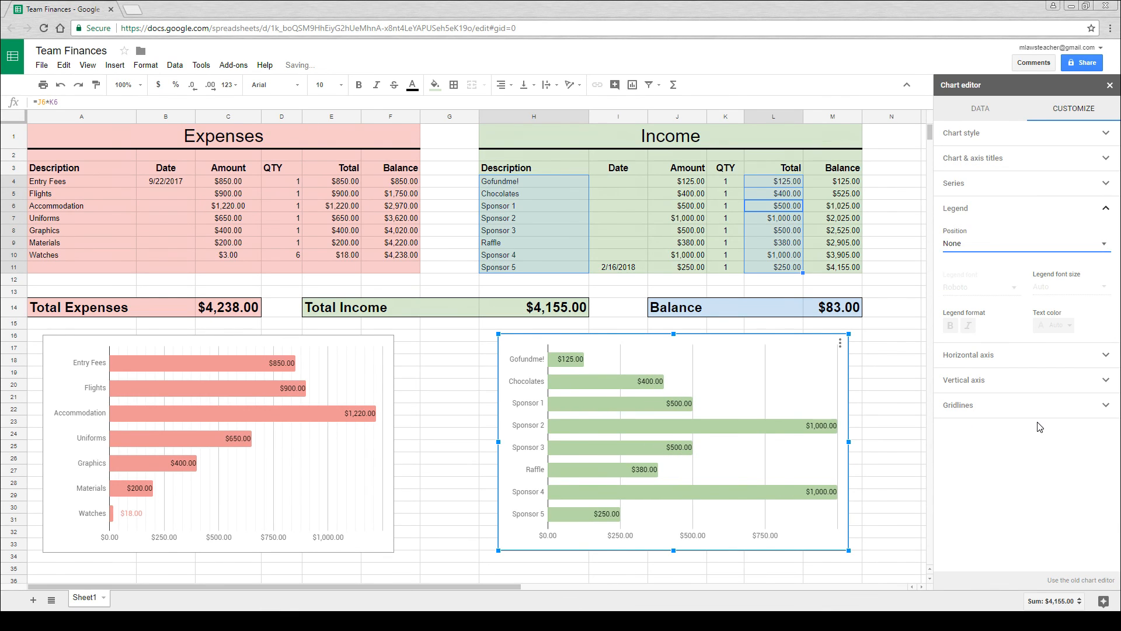
- Set the minor gridline count of the income chart's horizontal axis to 5 and close the chart editor
left_click(1067, 354)
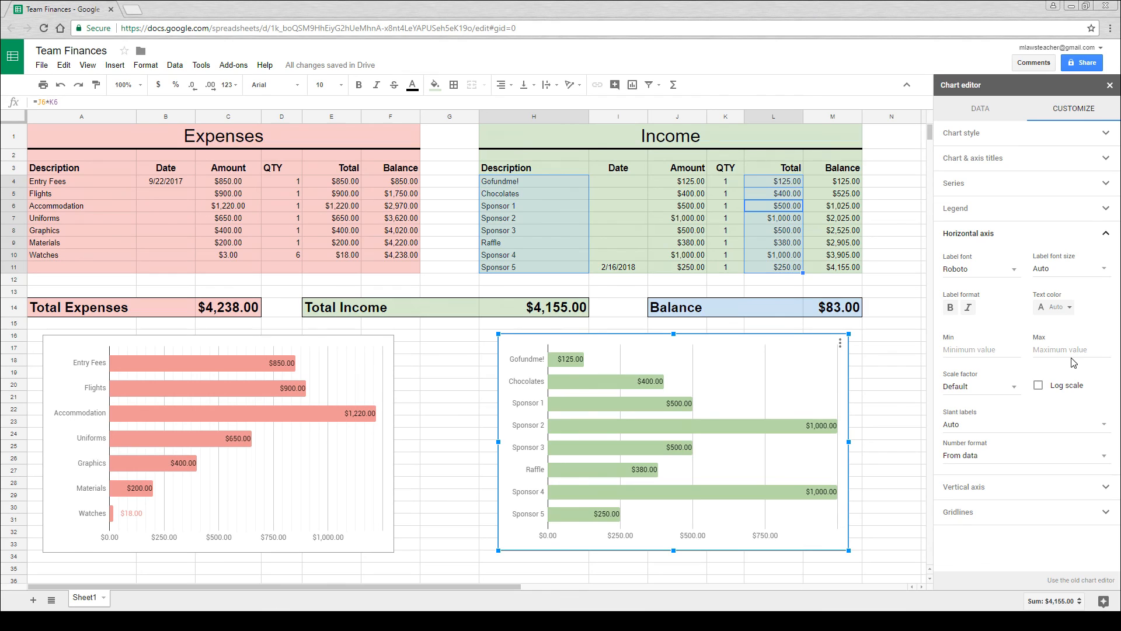
left_click(974, 512)
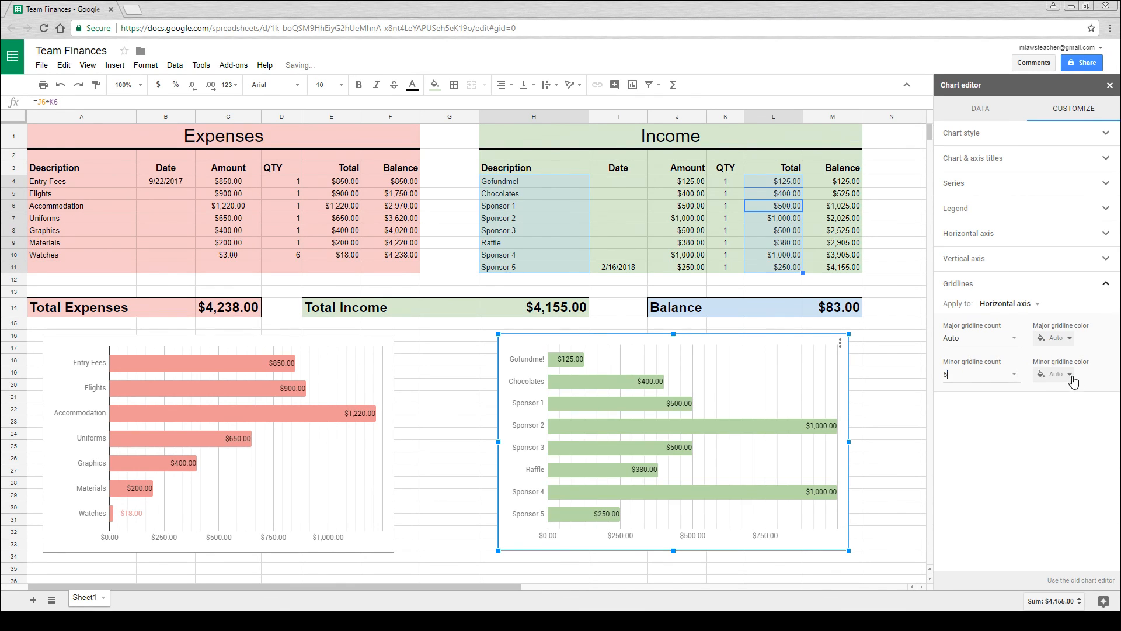
left_click(1109, 85)
left_click(977, 374)
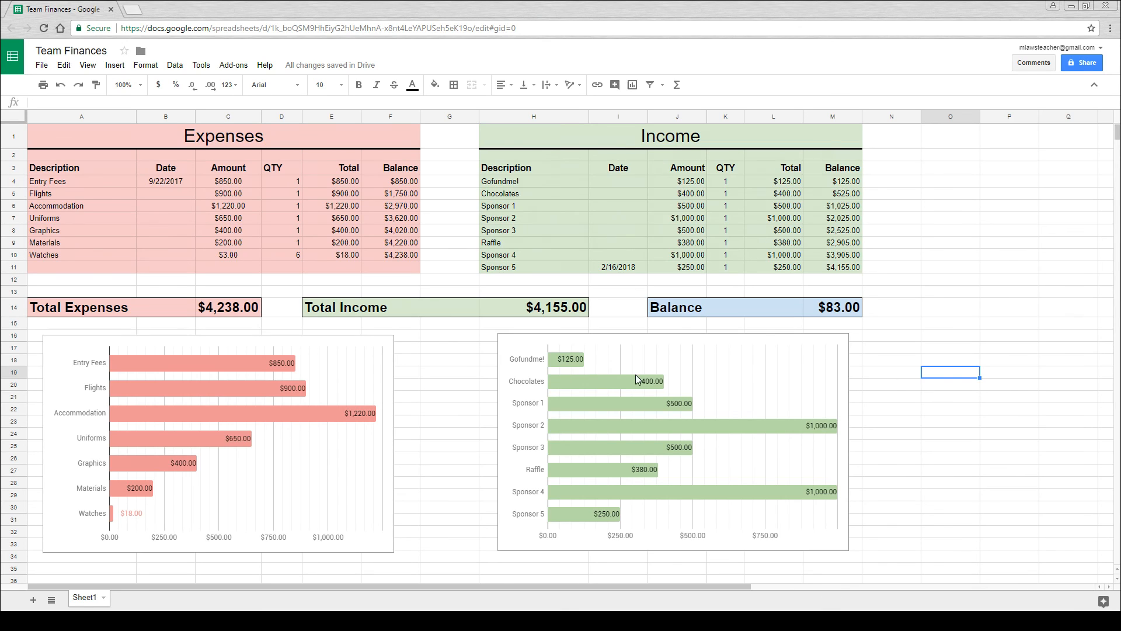
- Look at the vertical axis settings of the expenses chart and close the chart editor
left_click(364, 376)
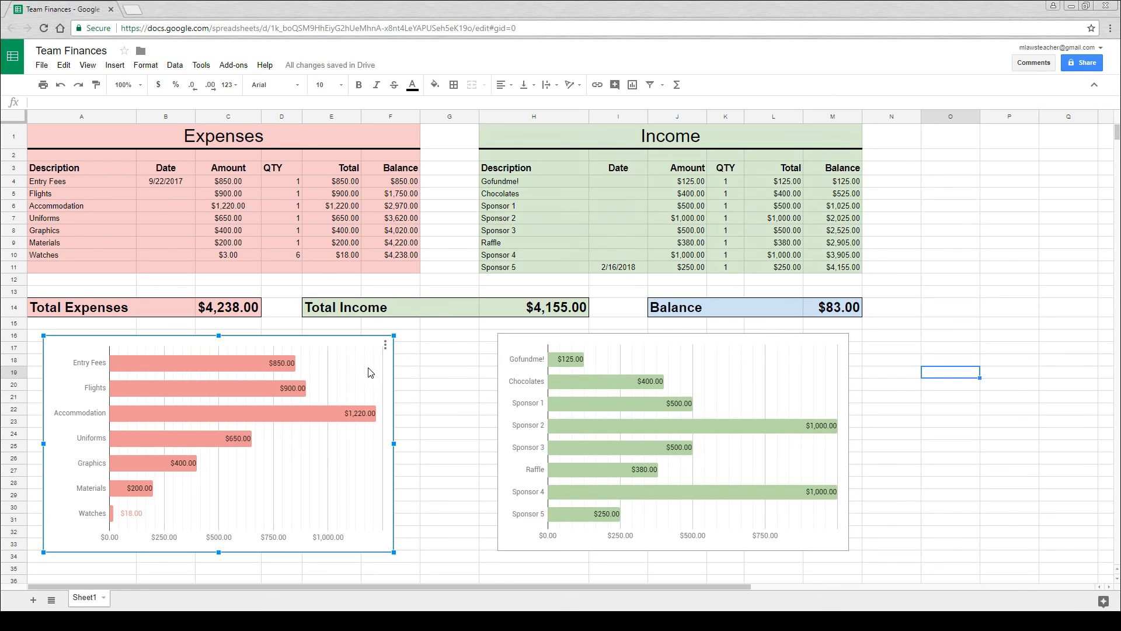
left_click(388, 346)
left_click(451, 350)
left_click(209, 364)
double_click(87, 363)
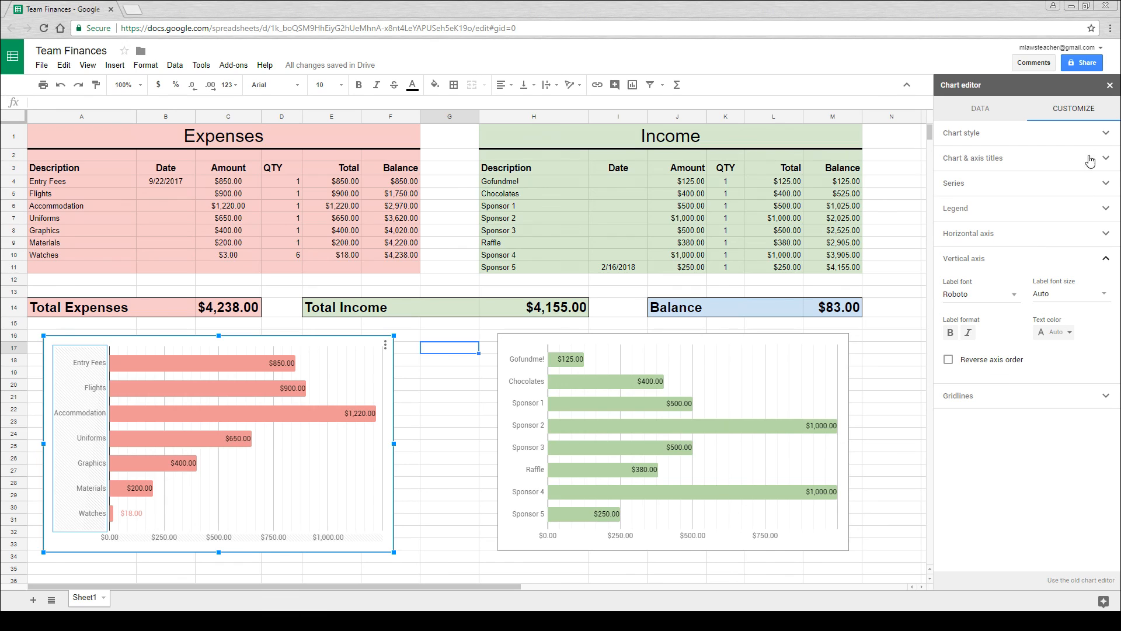
left_click(1110, 85)
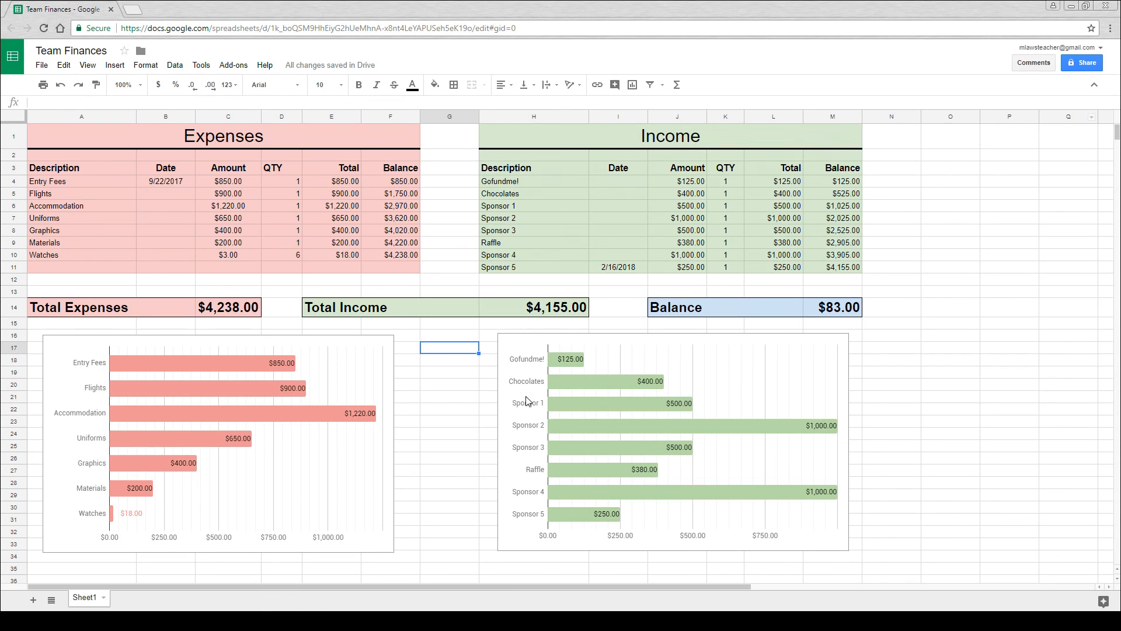
left_click(459, 410)
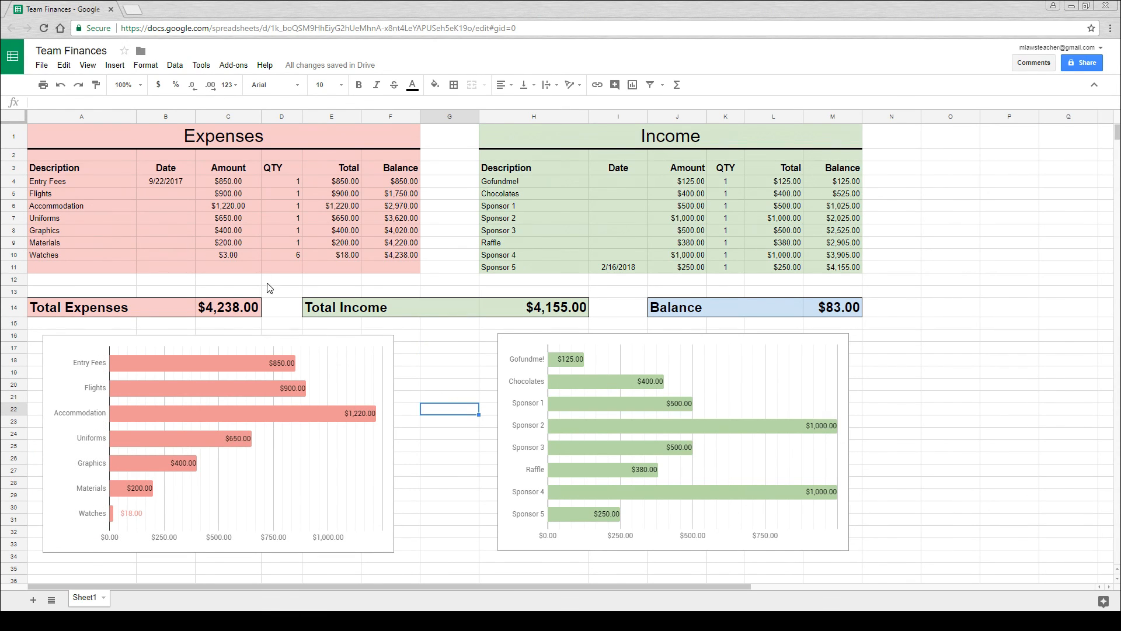
- Set the Watches quantity in cell D10 to 7
left_click(292, 254)
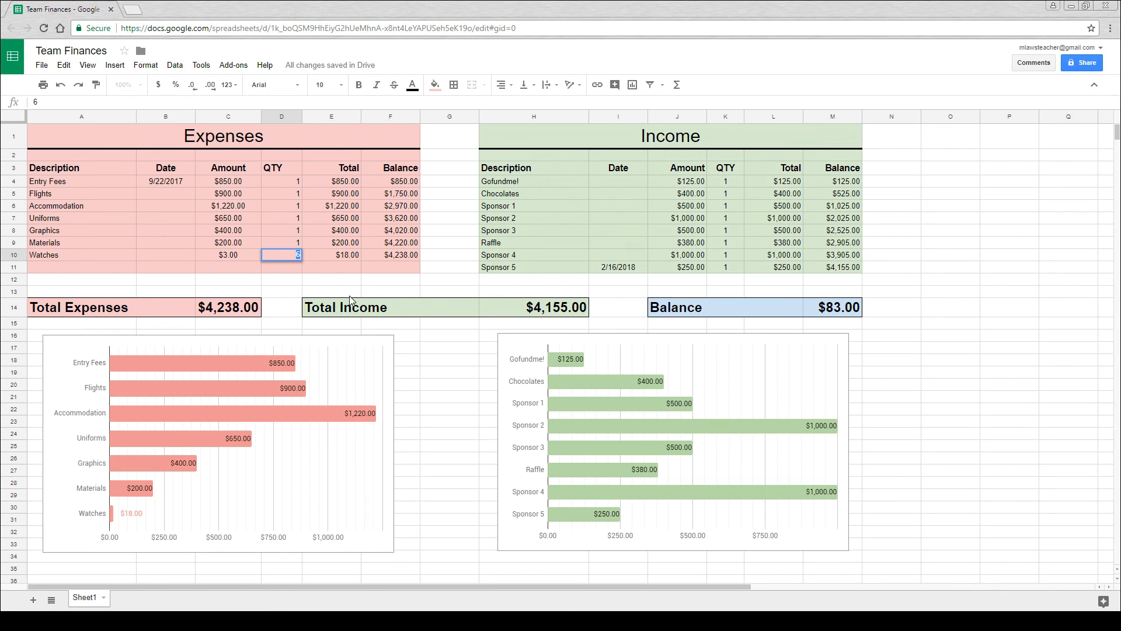
type("7")
key("Return")
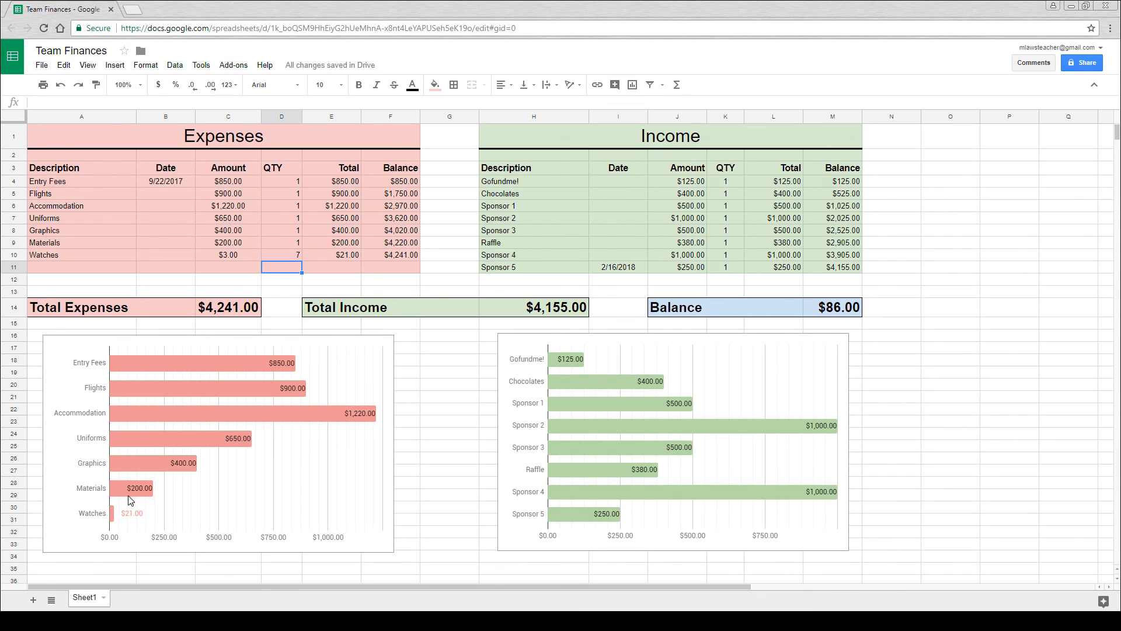
left_click(471, 440)
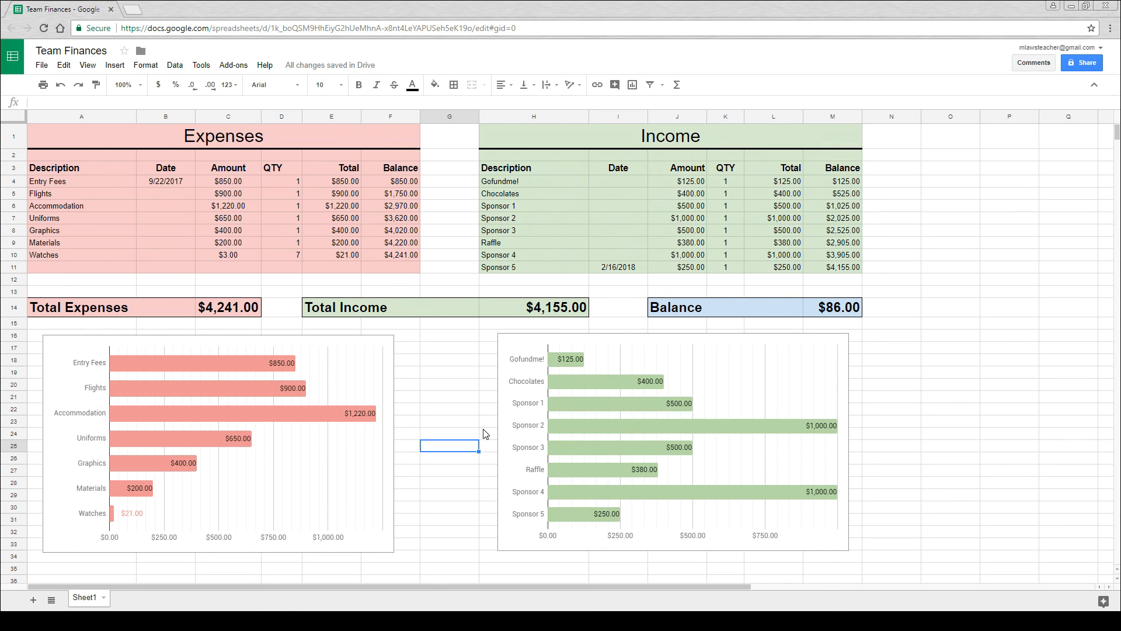
left_click(891, 267)
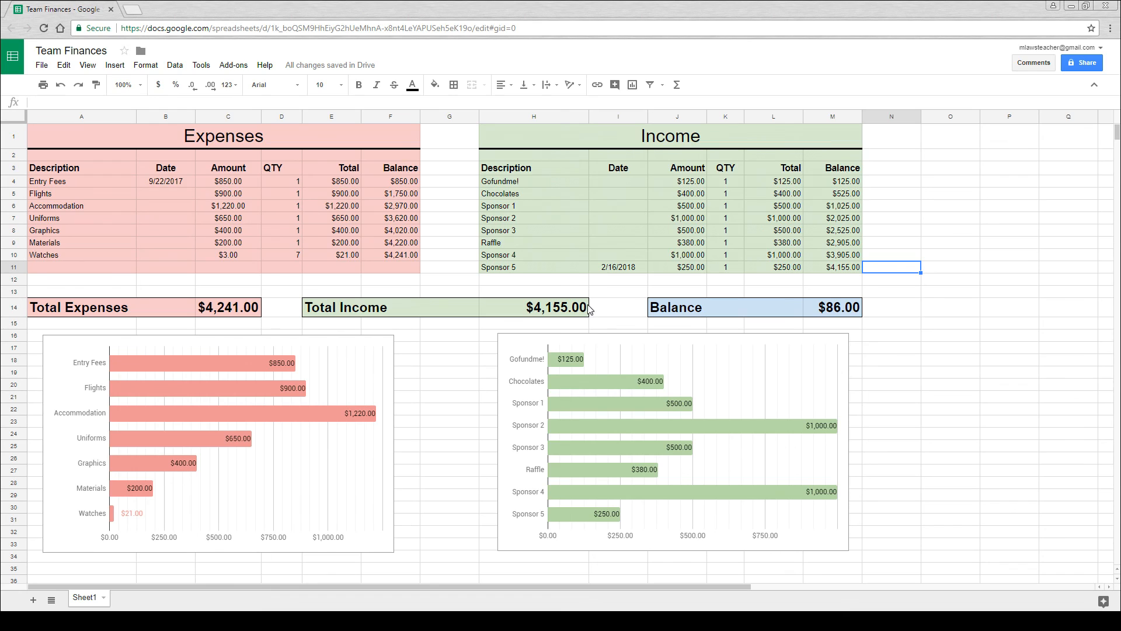
- Open the print settings for downloading the spreadsheet as a PDF
left_click(48, 71)
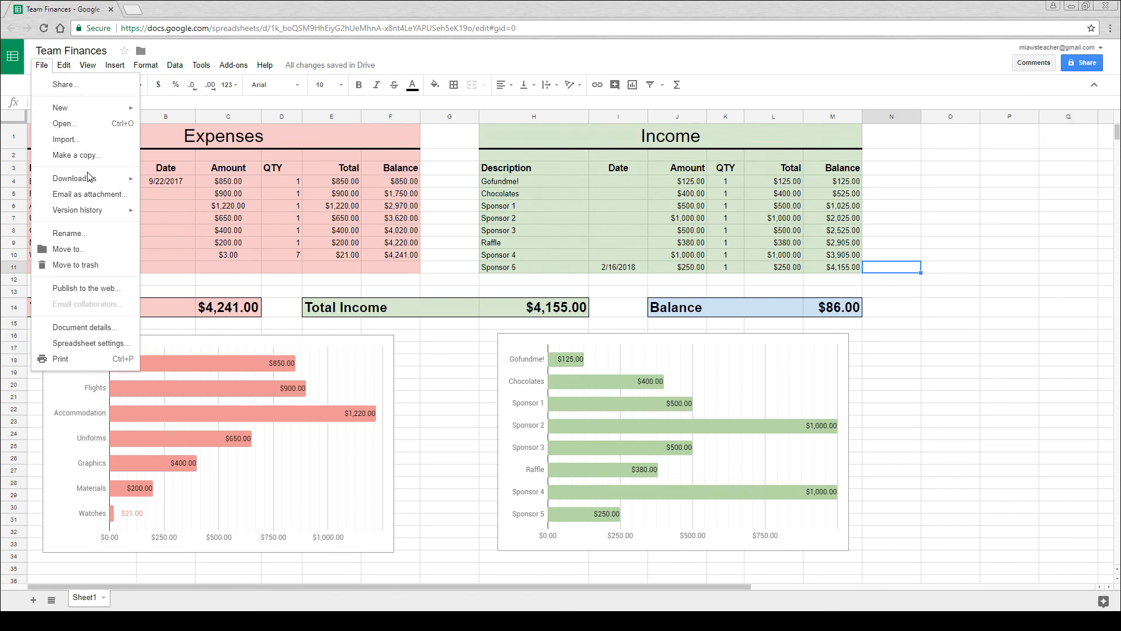
mouse_move(106, 183)
left_click(193, 214)
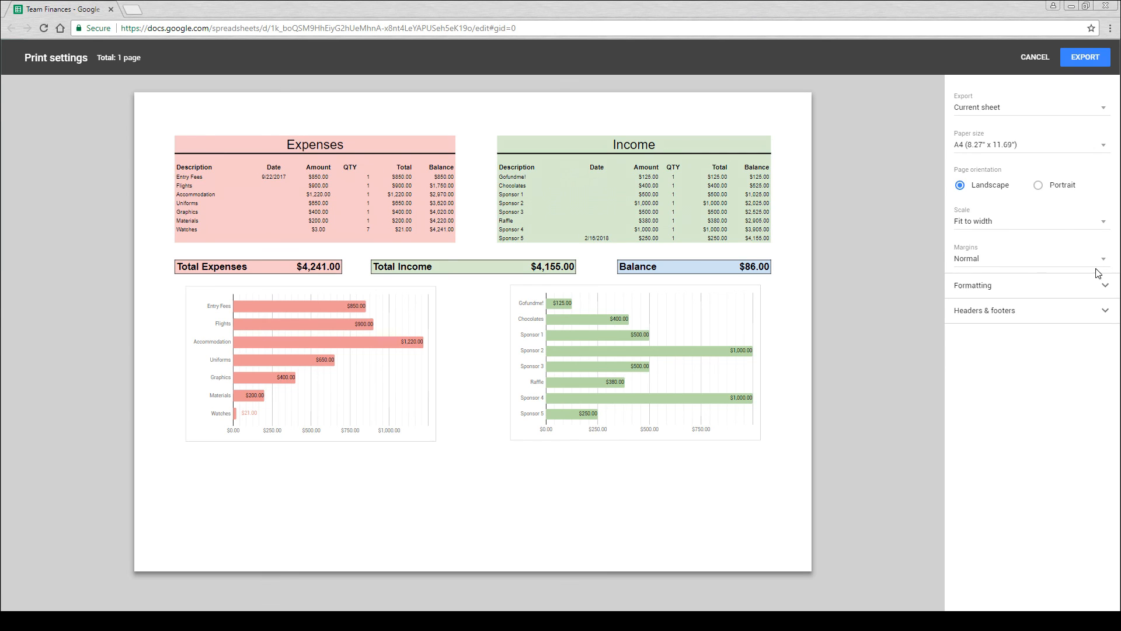
- Try showing gridlines in the export's formatting options and switch them off again
left_click(1104, 288)
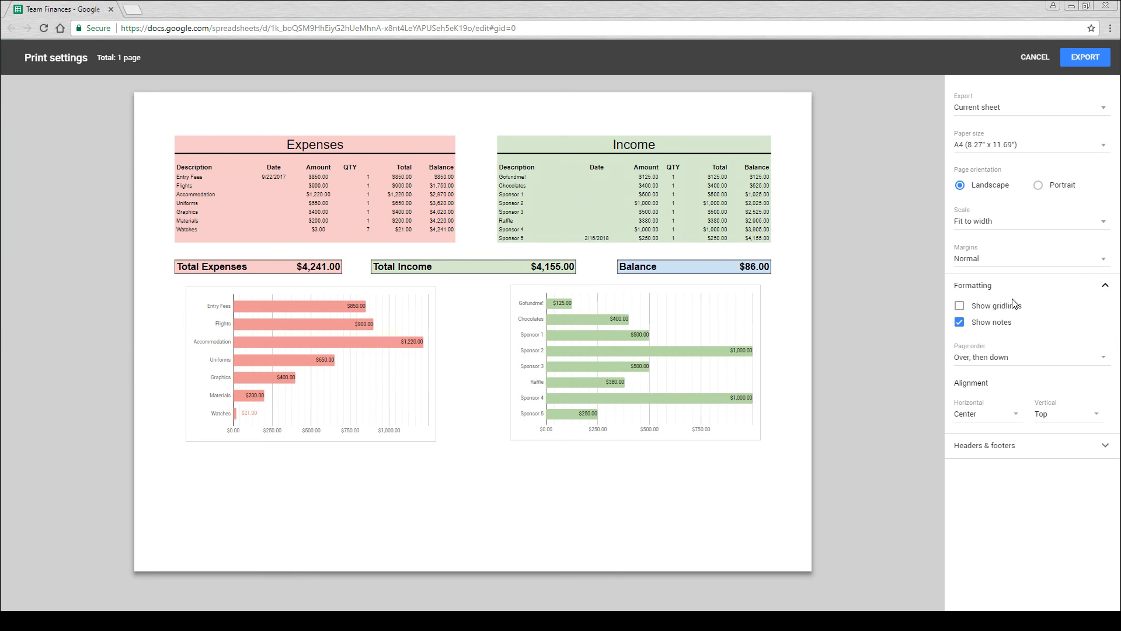
left_click(959, 307)
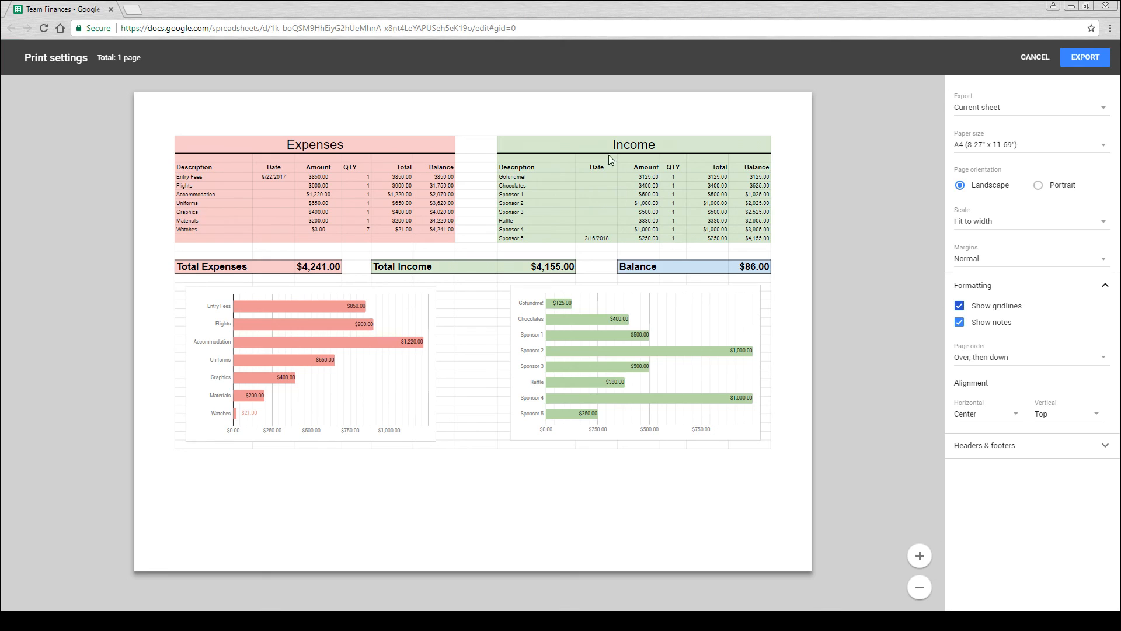
left_click(959, 306)
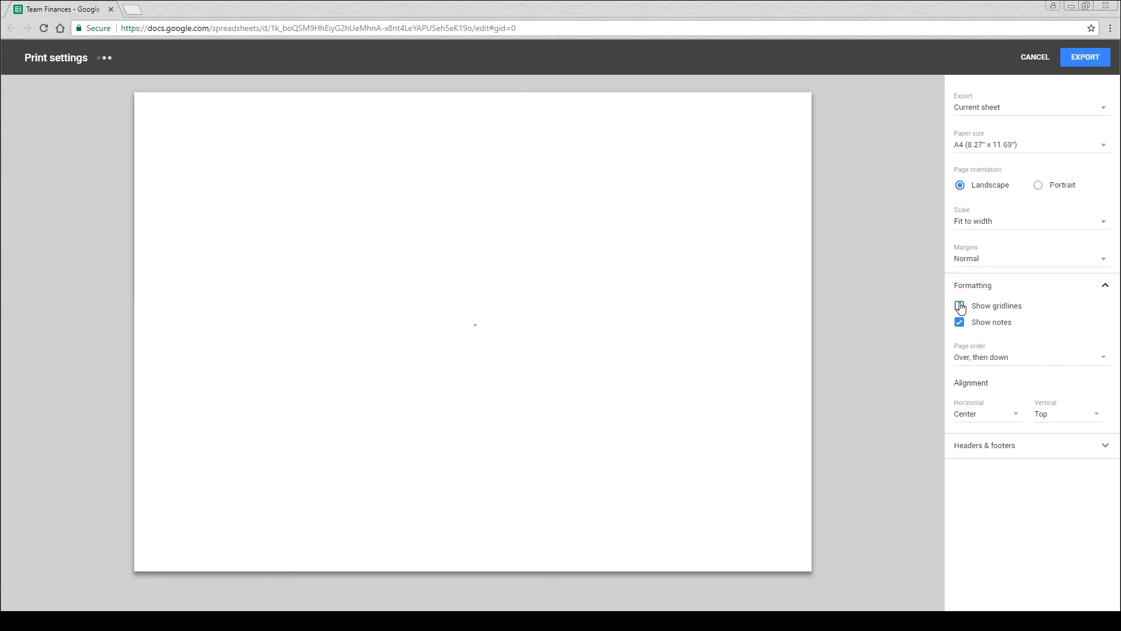